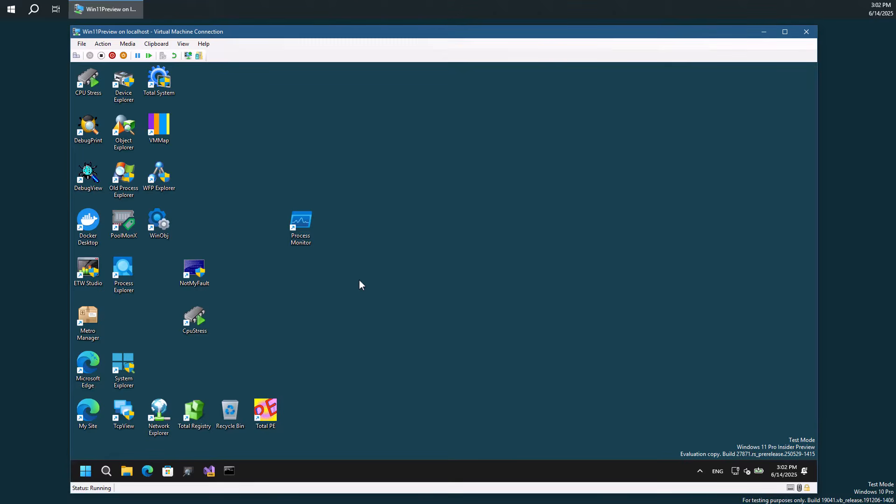
- Launch Process Monitor from the desktop and allow it to make changes to the device
double_click(304, 237)
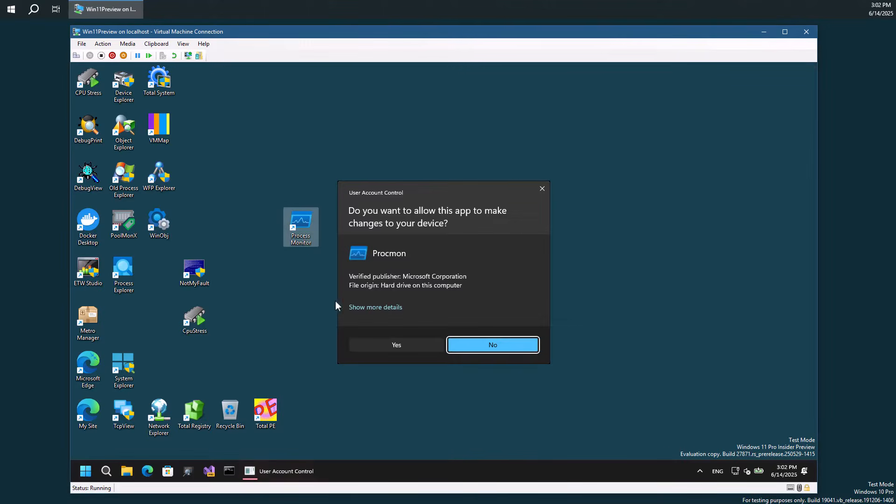
click(376, 345)
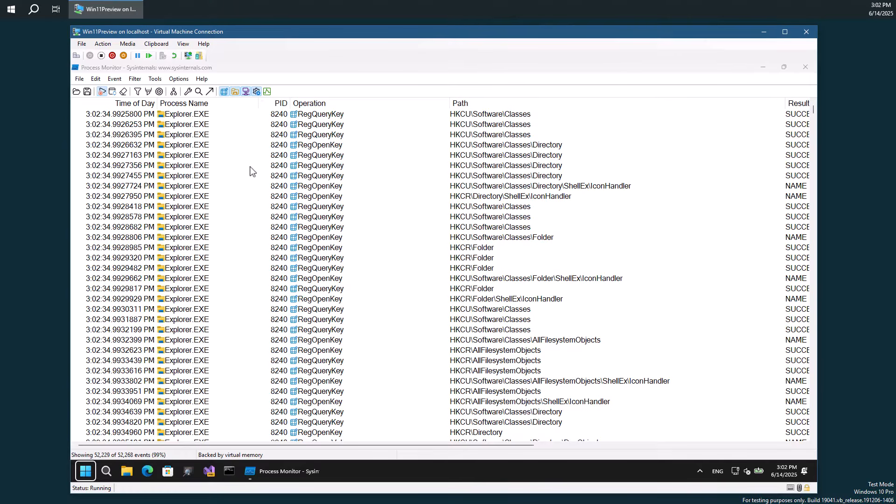
click(225, 113)
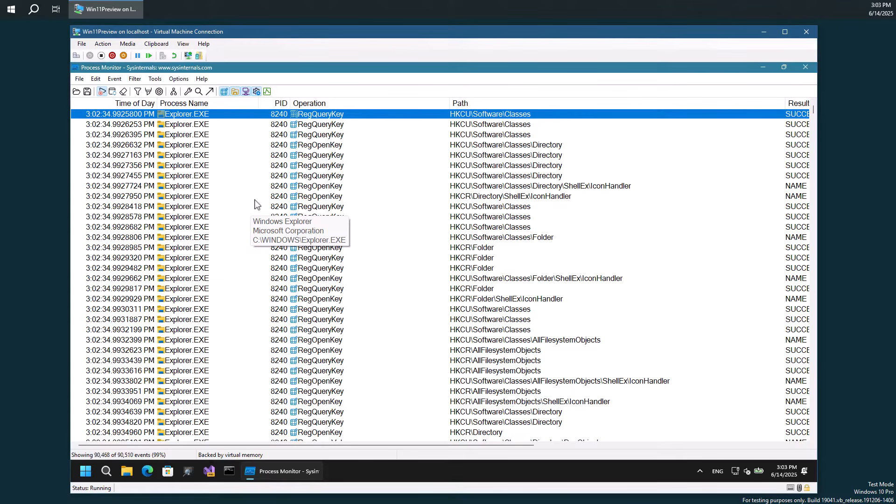
- Open the properties of a RegQueryKey event on HKCU\Software\Classes\Directory and view its event details, process details and call stack
double_click(243, 167)
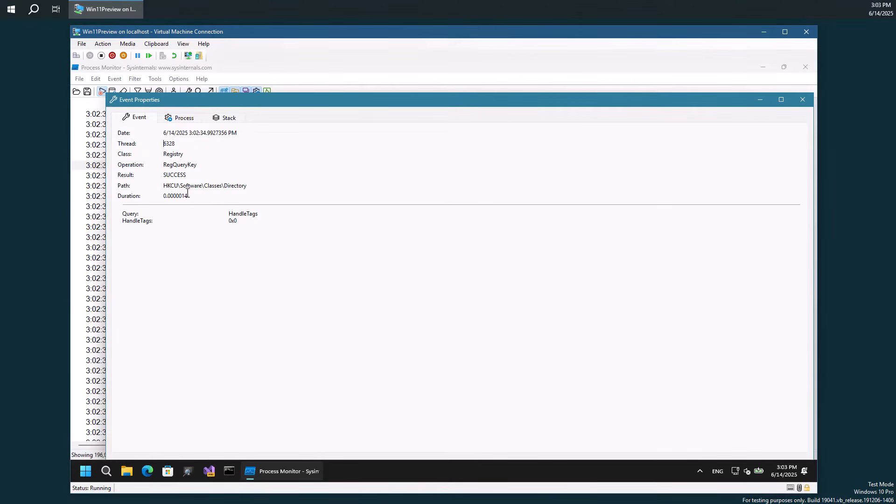
click(186, 121)
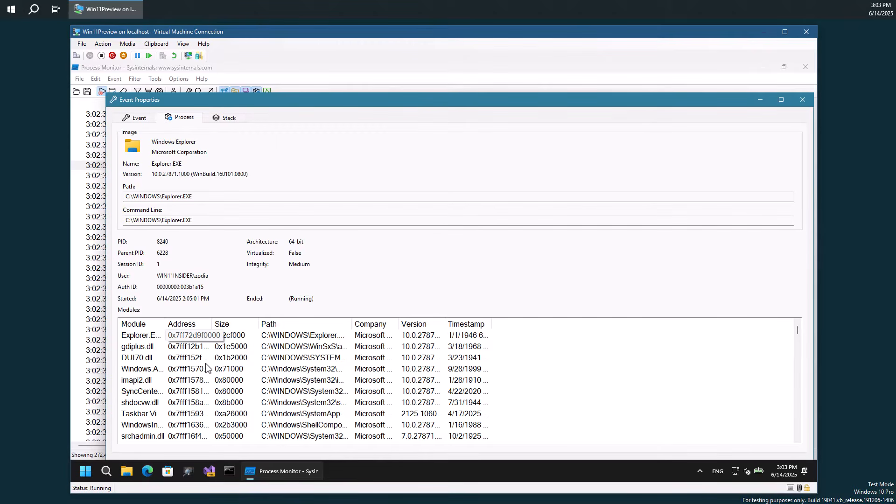
click(228, 117)
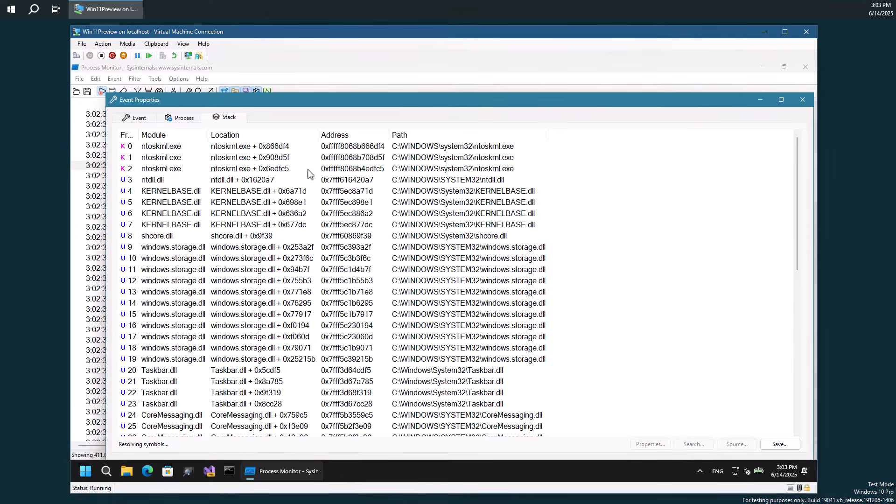
- Widen the call stack's Location column and examine the event's kernel-mode and user-mode frames
drag(344, 105, 341, 96)
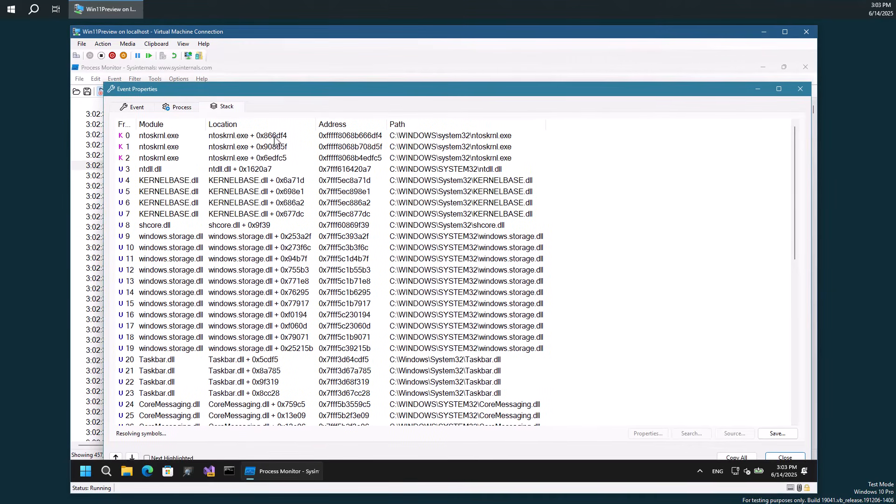
drag(314, 122, 404, 122)
scroll(300, 326, down, 10)
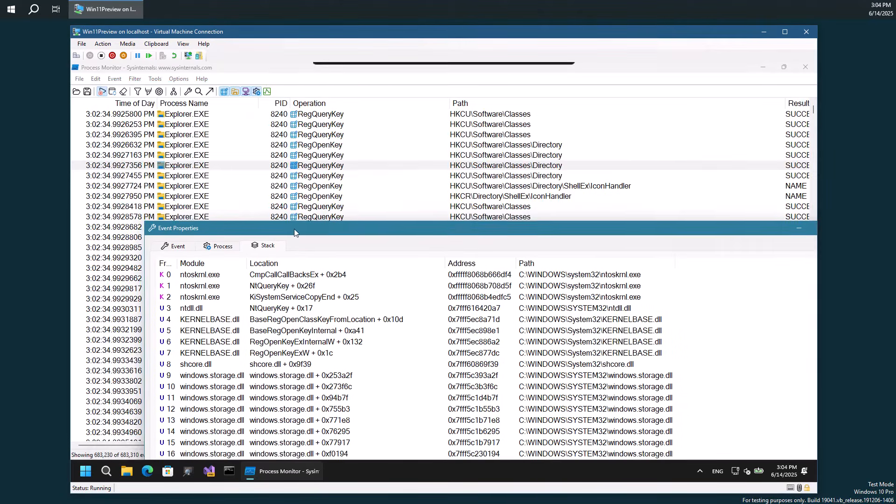
drag(253, 89, 293, 96)
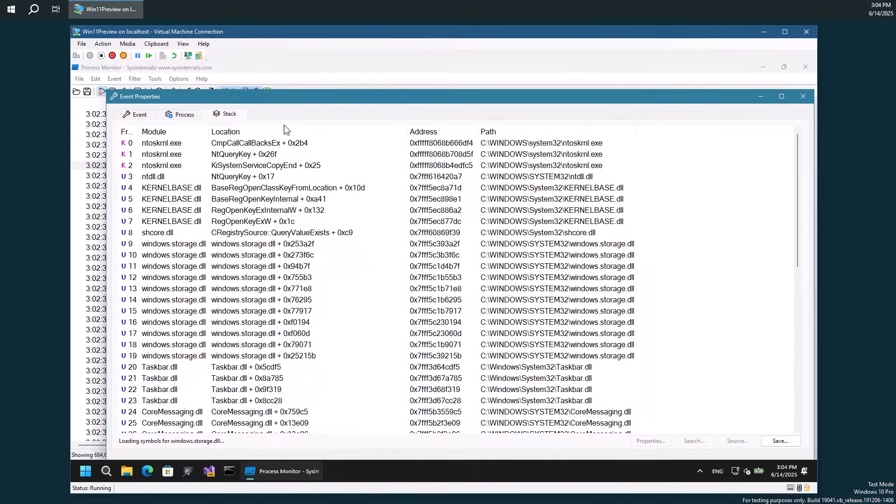
click(264, 144)
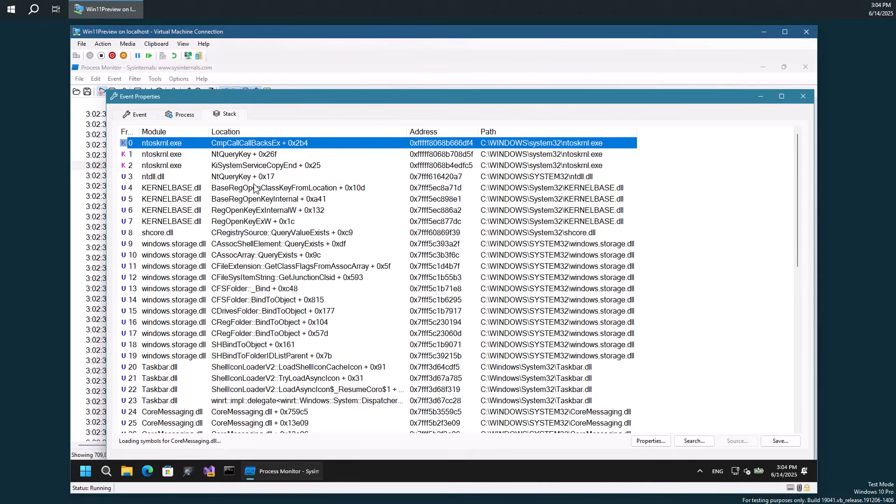
click(240, 178)
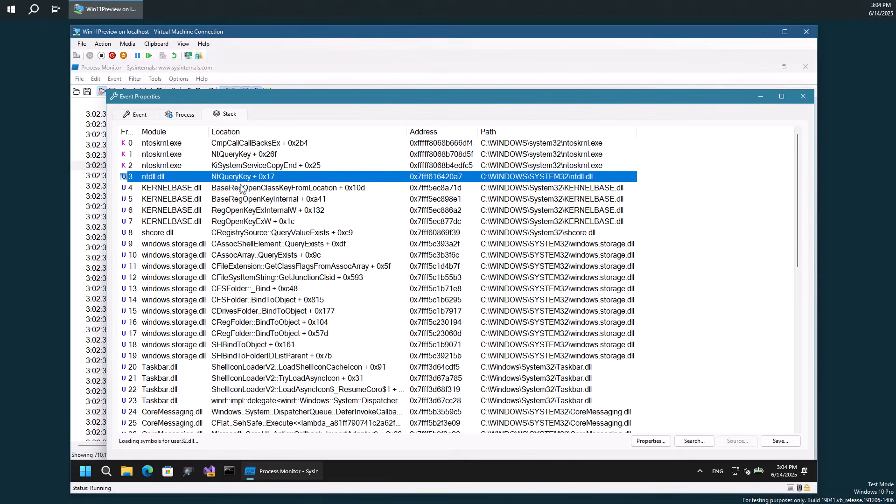
scroll(267, 224, down, 2)
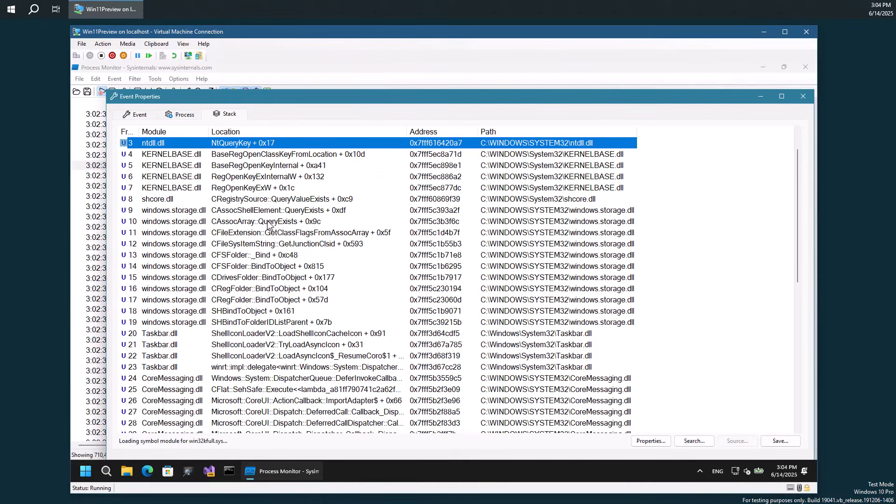
scroll(268, 225, down, 8)
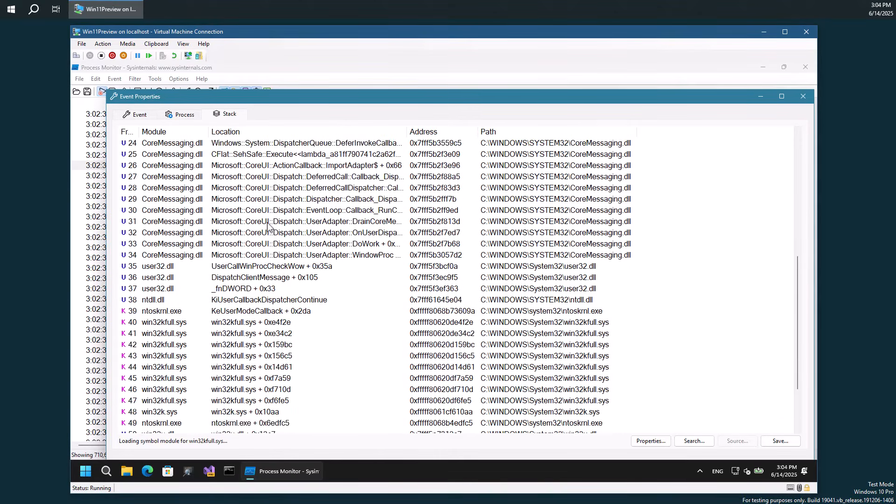
scroll(270, 231, up, 10)
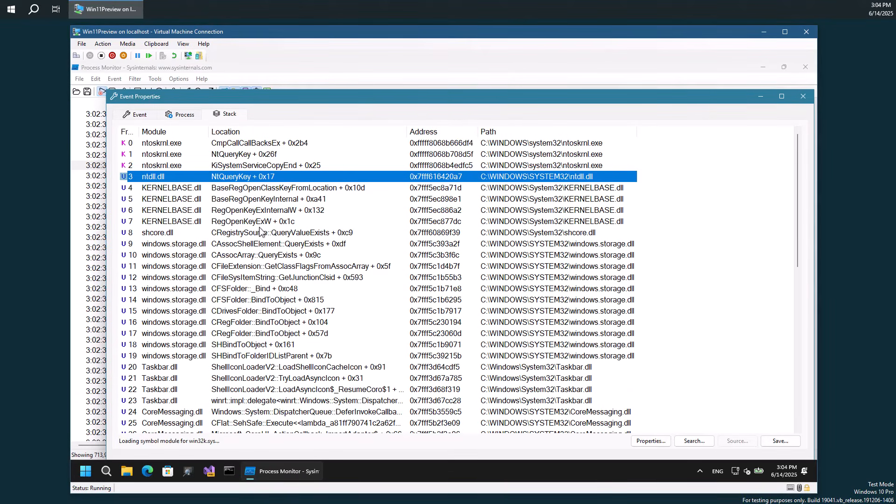
click(803, 96)
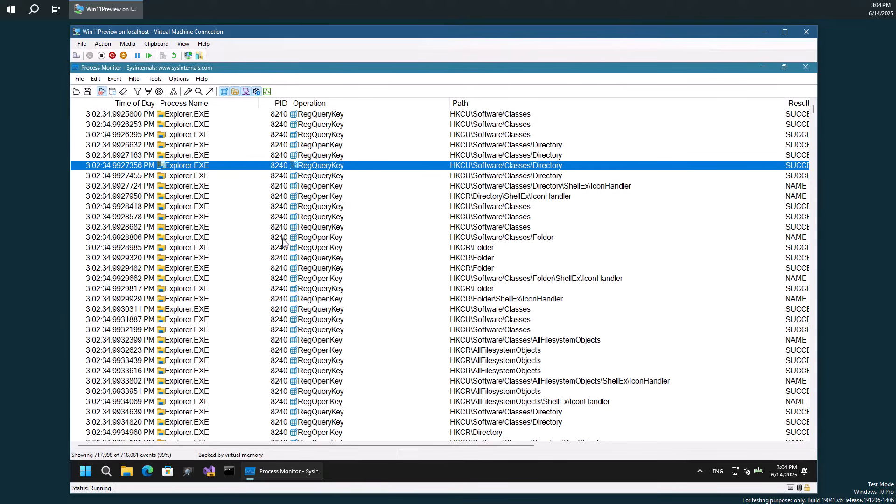
- Hide registry activity from the event list and look through the file system events, including the SearchIndexer.exe ReadFile operations
scroll(290, 243, down, 15)
scroll(290, 243, down, 10)
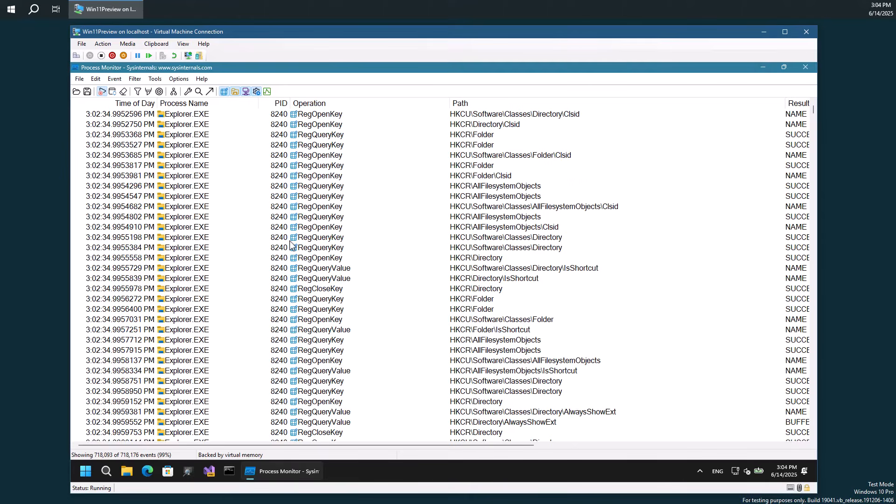
click(245, 186)
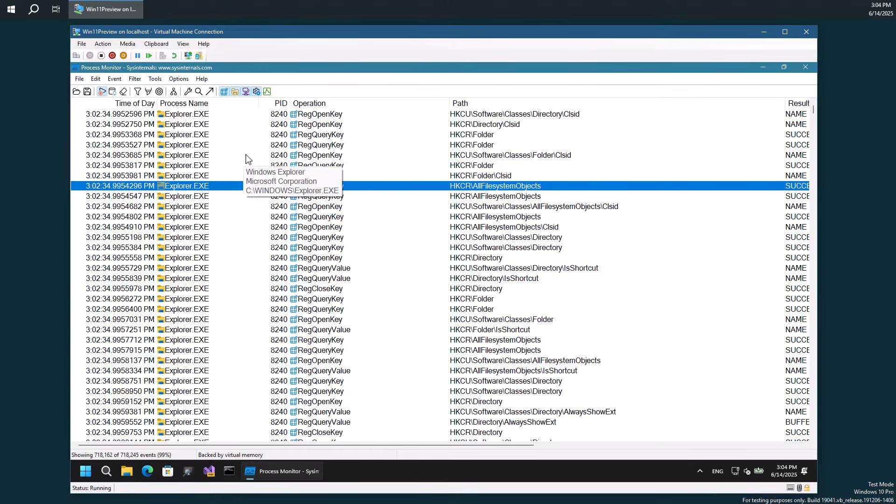
click(223, 92)
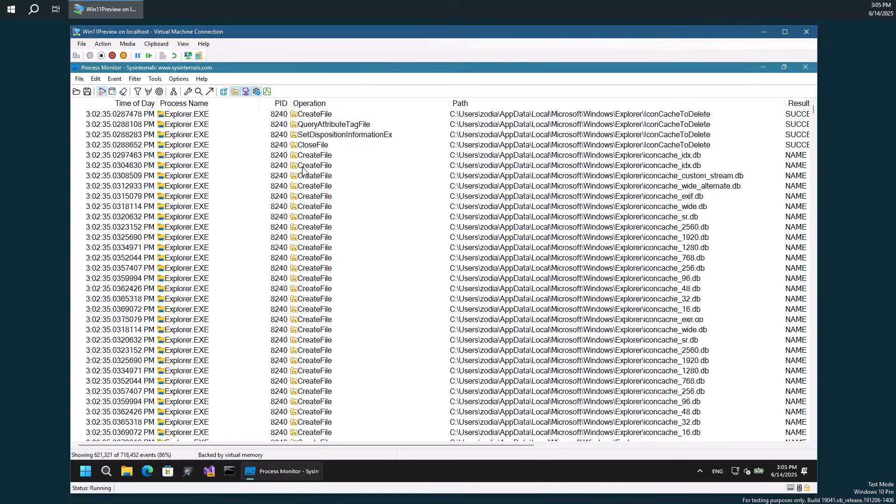
scroll(301, 174, down, 15)
scroll(299, 176, down, 20)
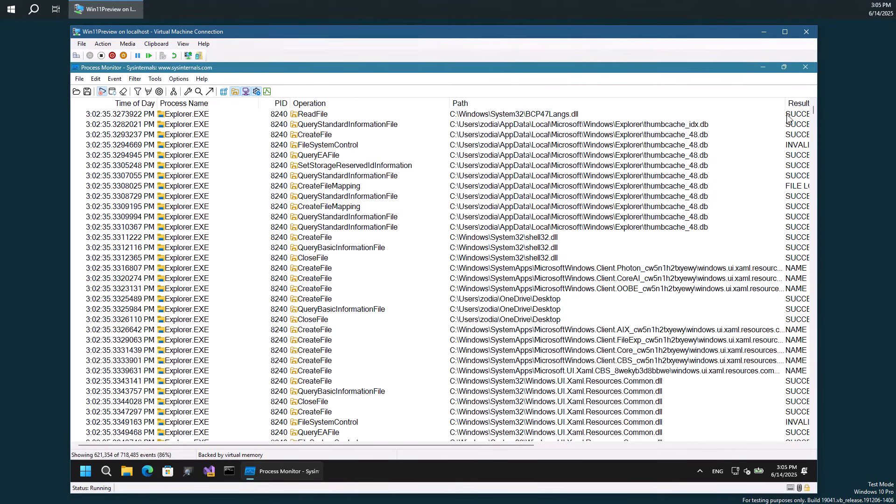
drag(813, 114, 805, 268)
click(268, 197)
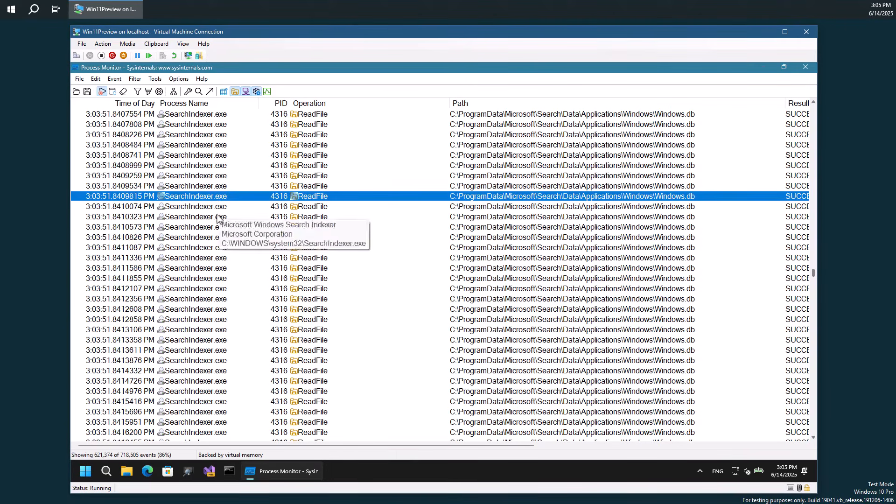
click(215, 215)
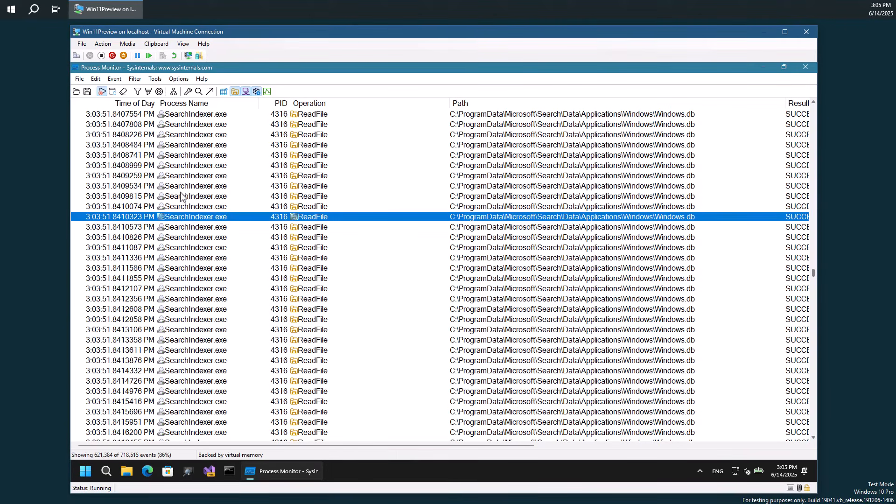
click(101, 80)
mouse_move(107, 83)
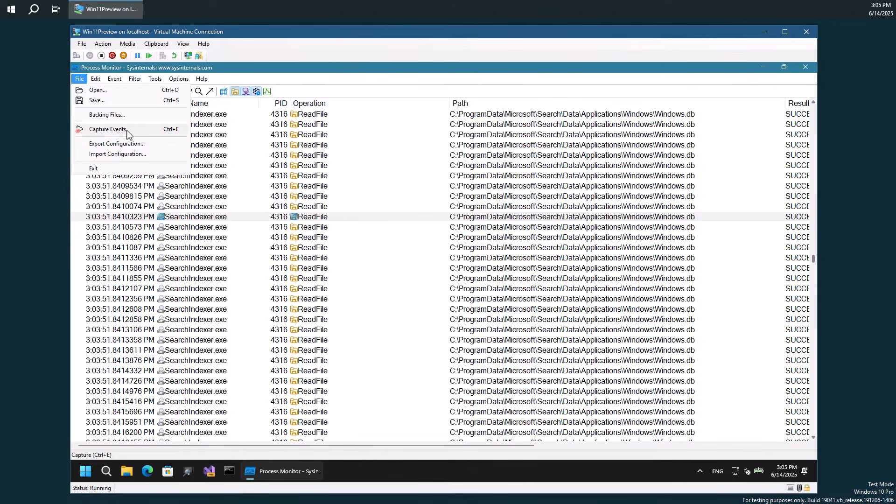
click(108, 129)
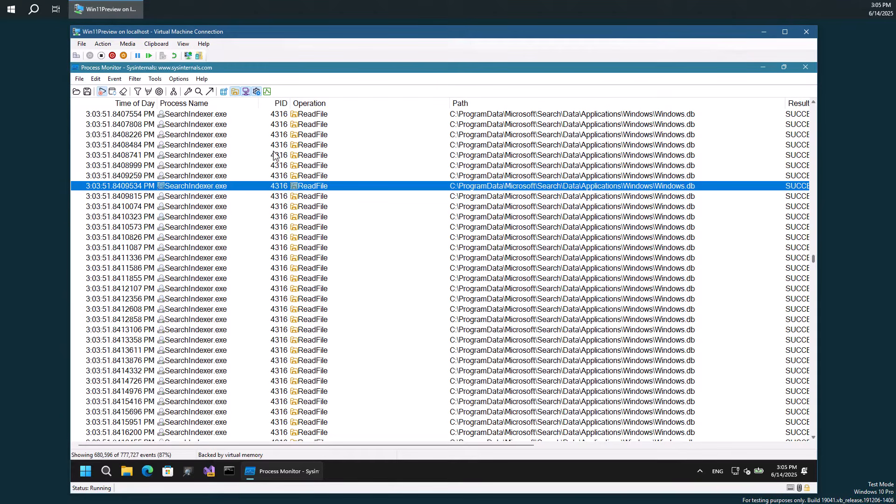
- Hide file system activity from the event list and look through the remaining network, process and thread events
click(235, 93)
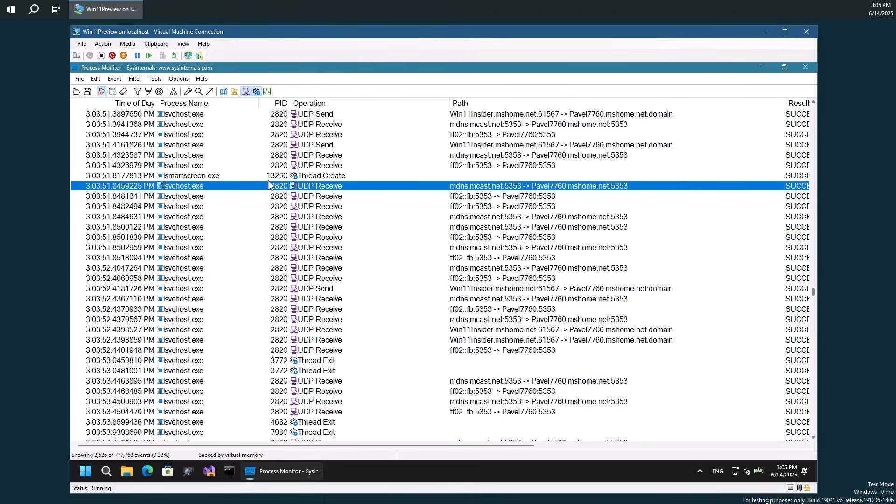
scroll(269, 188, down, 5)
scroll(268, 185, down, 8)
scroll(273, 185, up, 20)
scroll(273, 189, up, 10)
scroll(264, 185, up, 10)
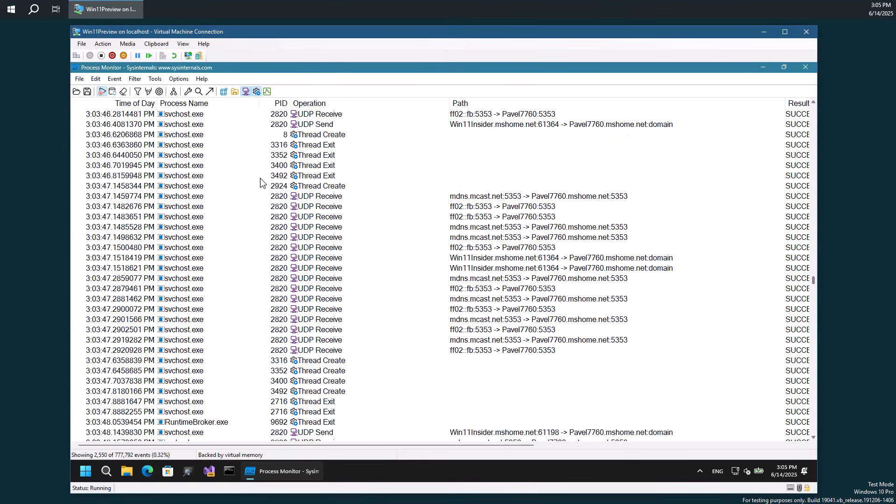
scroll(263, 184, up, 2)
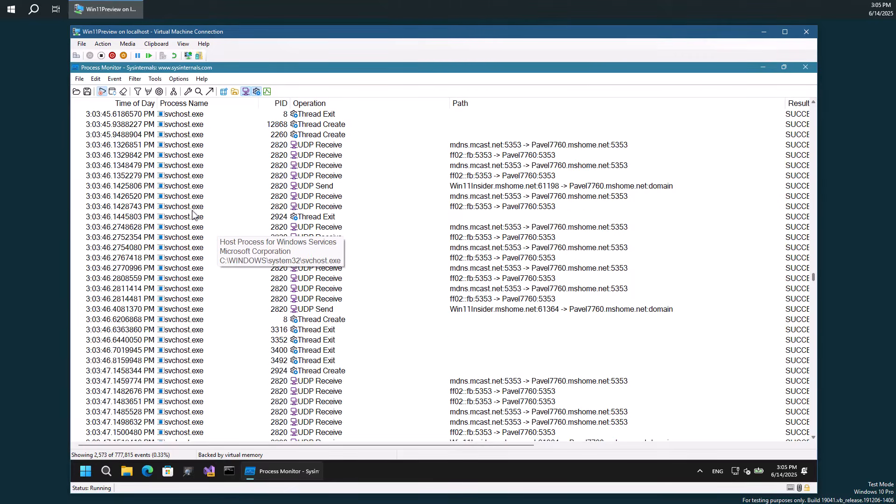
- Filter the event list to include only svchost.exe and look through its events from the start of the capture
click(181, 208)
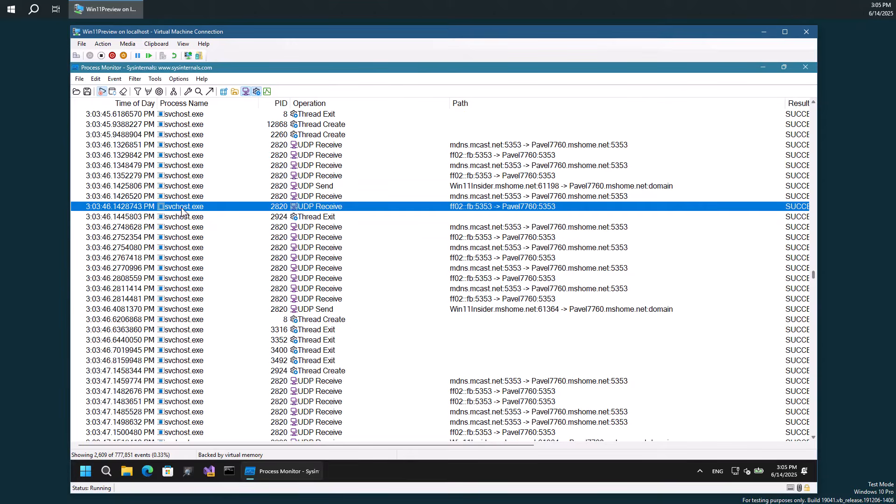
right_click(182, 211)
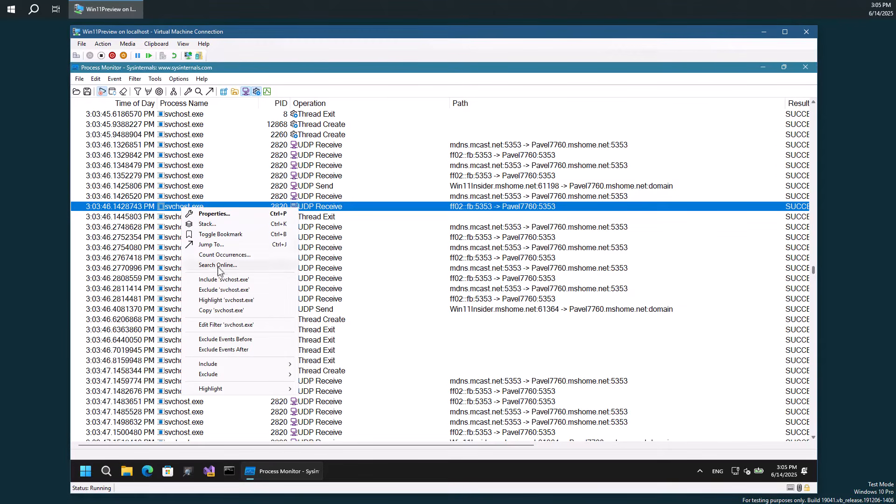
click(225, 280)
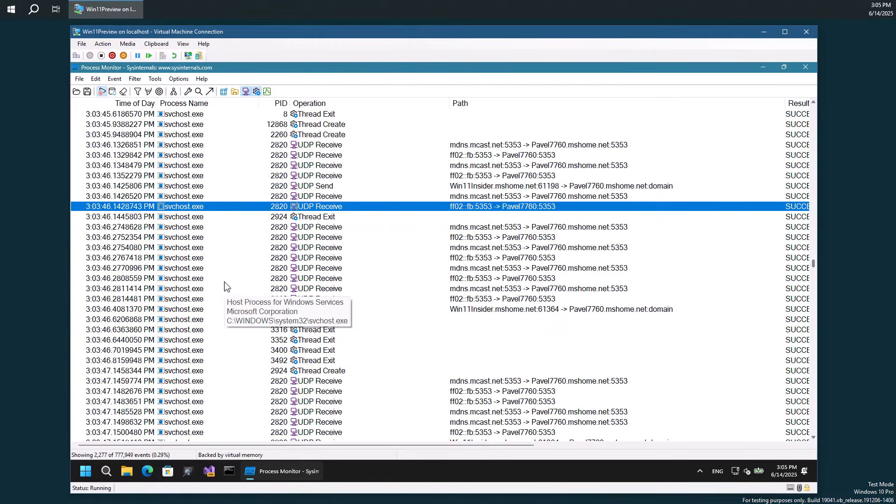
scroll(208, 256, down, 5)
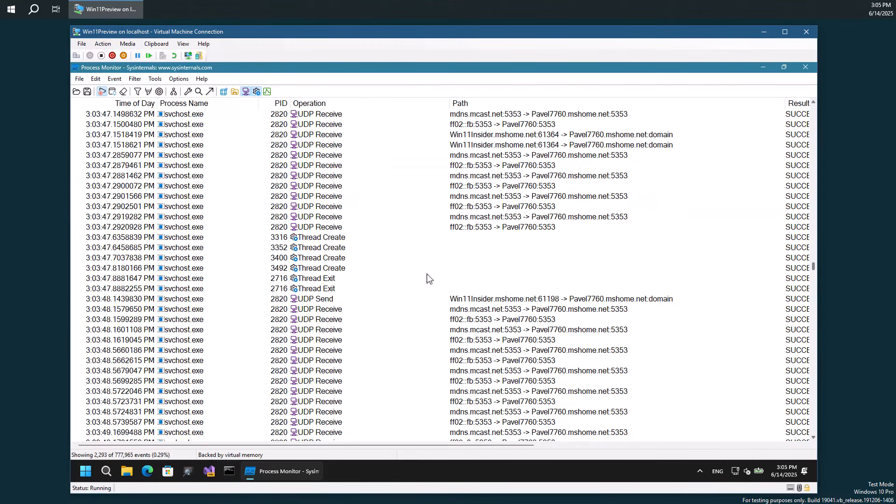
drag(813, 263, 812, 200)
drag(804, 151, 811, 110)
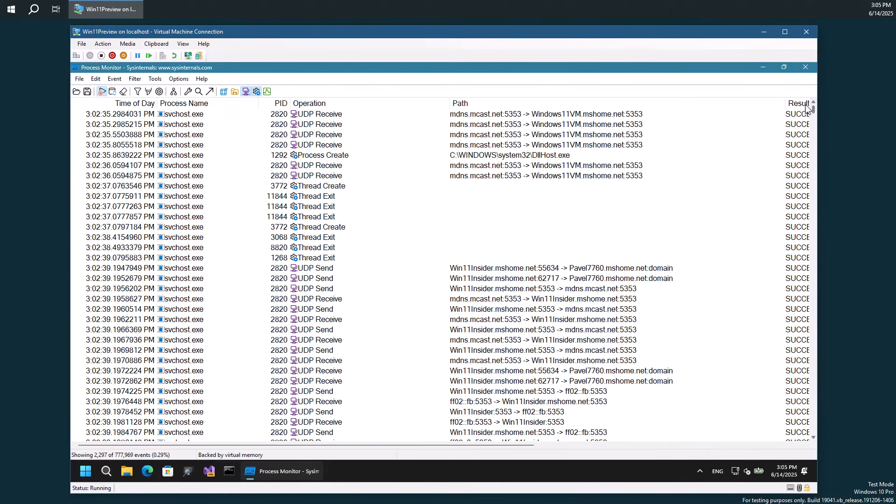
scroll(196, 243, down, 1)
scroll(192, 242, down, 15)
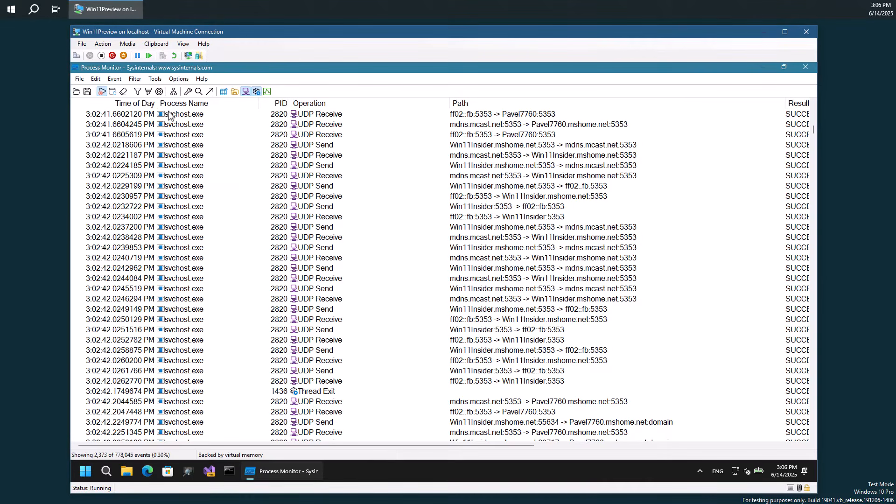
- Review the DbgHelp.dll path and symbol server path in the symbol configuration, then dismiss the dialog without changing anything
click(179, 78)
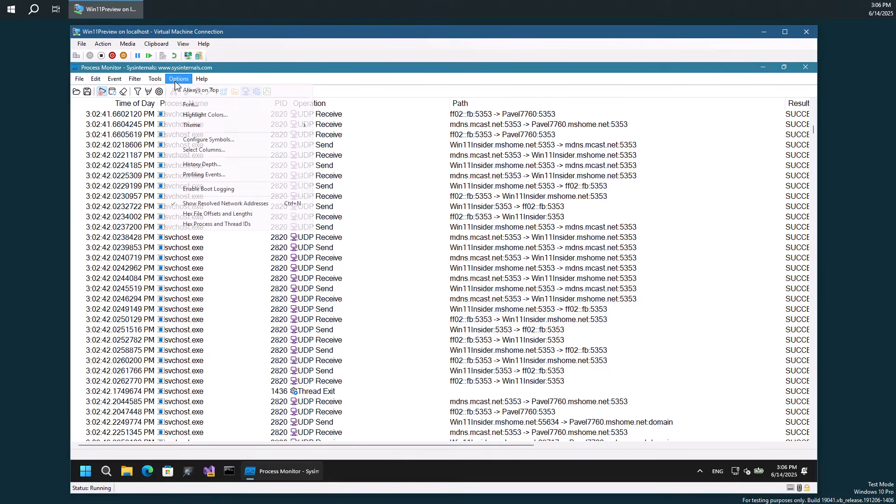
click(209, 140)
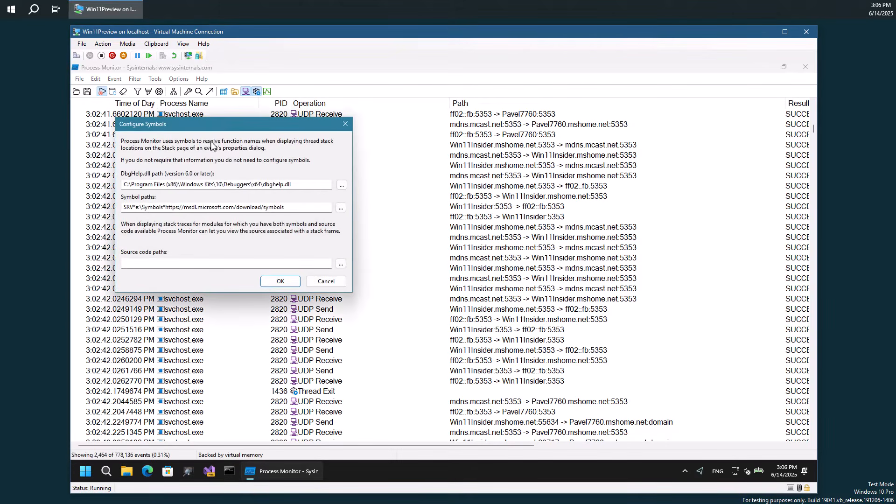
drag(211, 123, 273, 144)
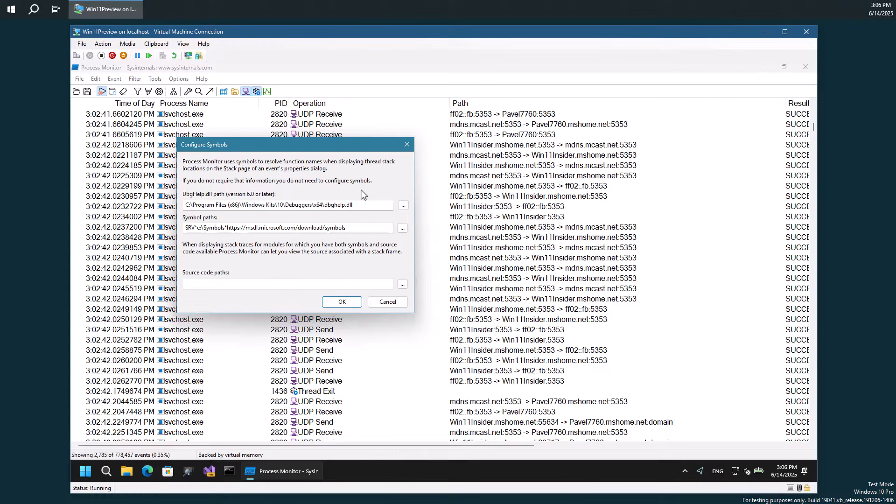
mouse_move(367, 228)
mouse_down()
mouse_move(191, 229)
mouse_move(357, 228)
mouse_up()
drag(361, 206, 324, 207)
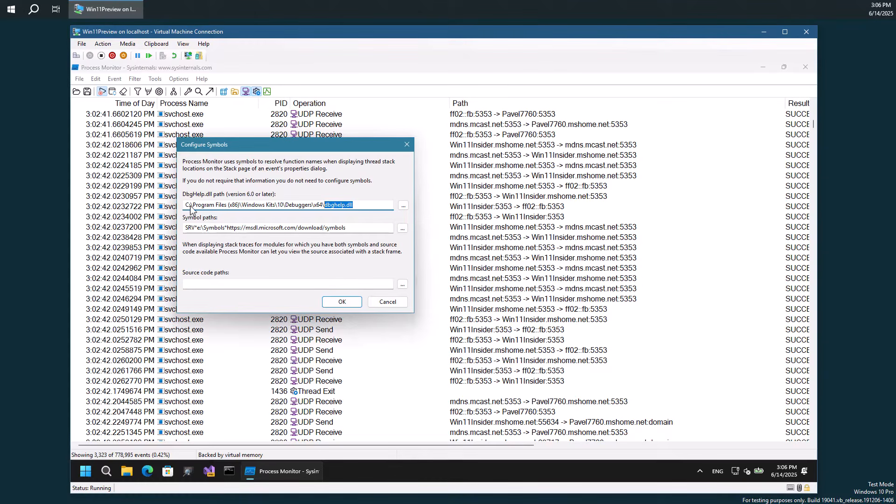
drag(187, 206, 372, 204)
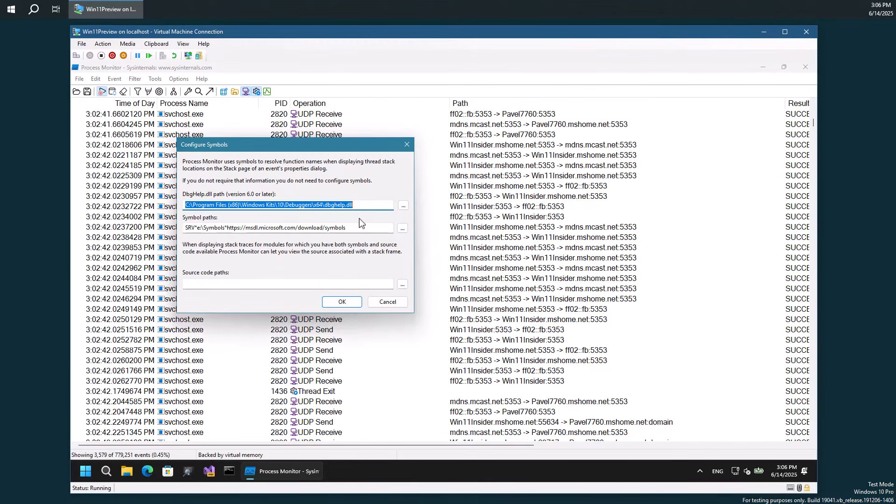
click(401, 145)
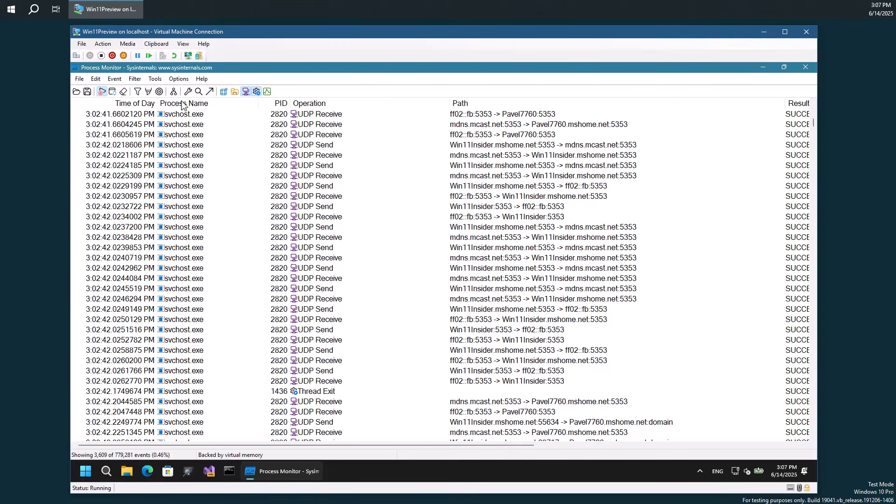
- Enable boot logging without generating thread profiling events
click(177, 80)
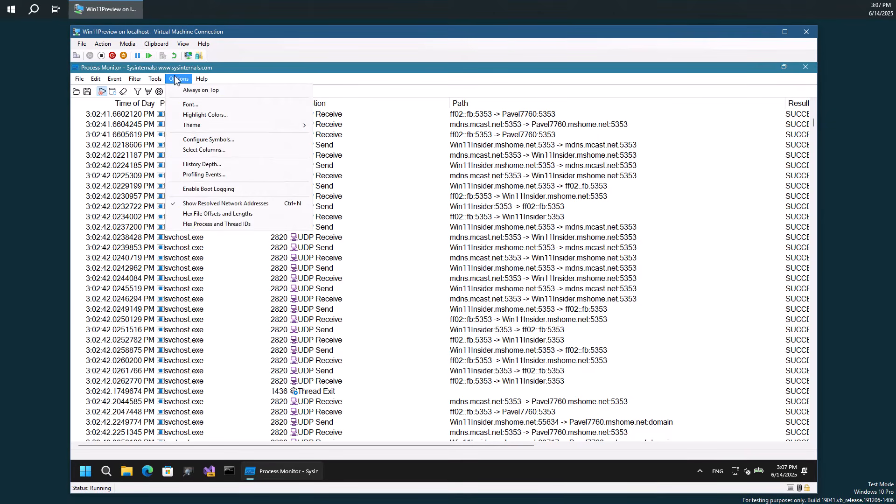
click(221, 190)
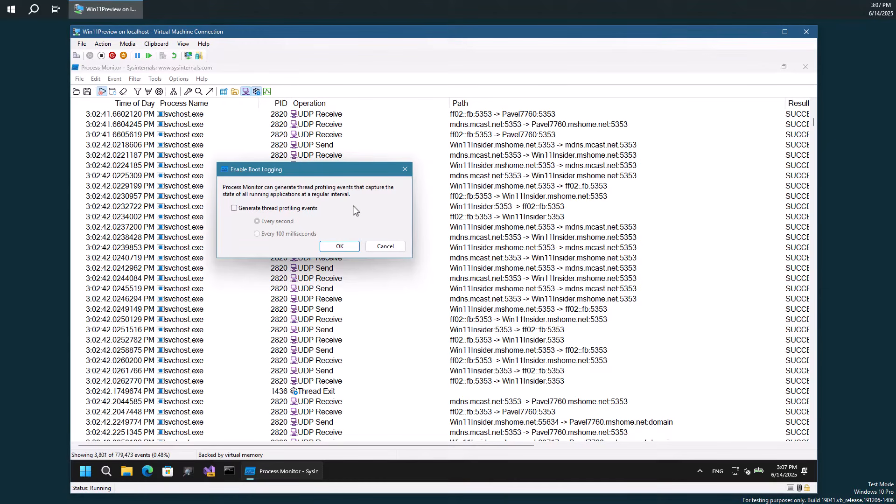
click(341, 248)
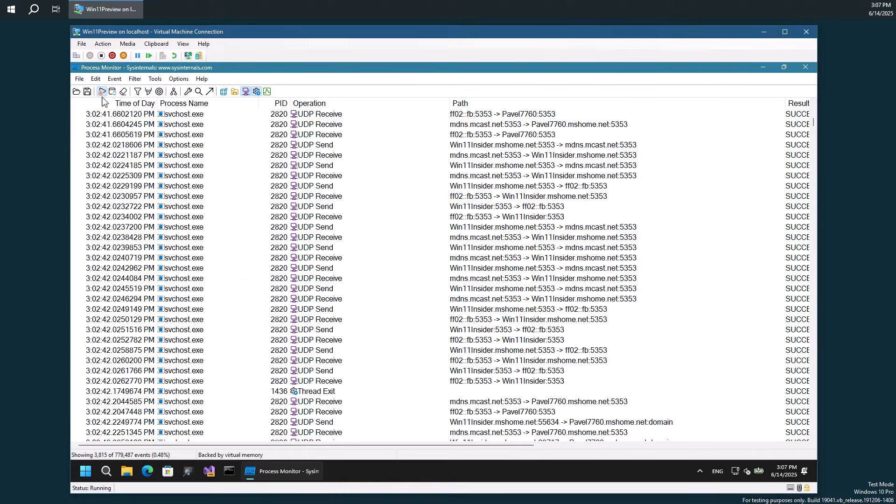
- Exit Process Monitor and restart Windows in the virtual machine
click(79, 79)
click(110, 168)
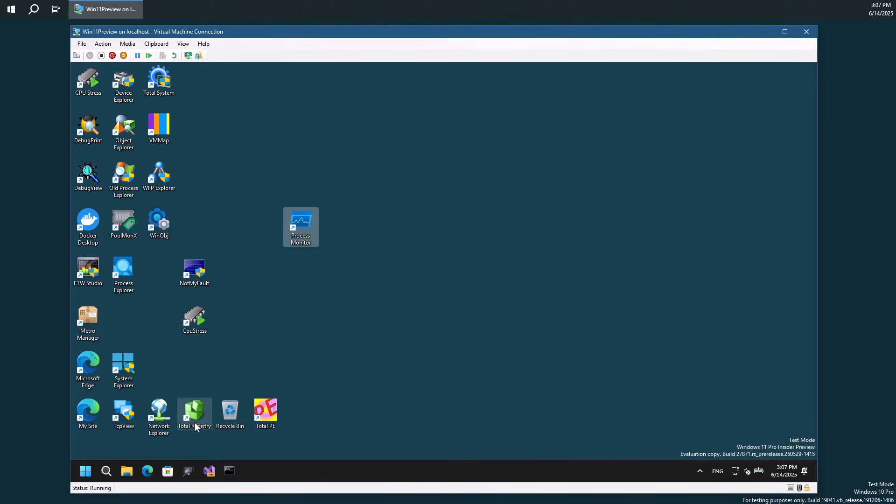
right_click(87, 472)
mouse_move(119, 429)
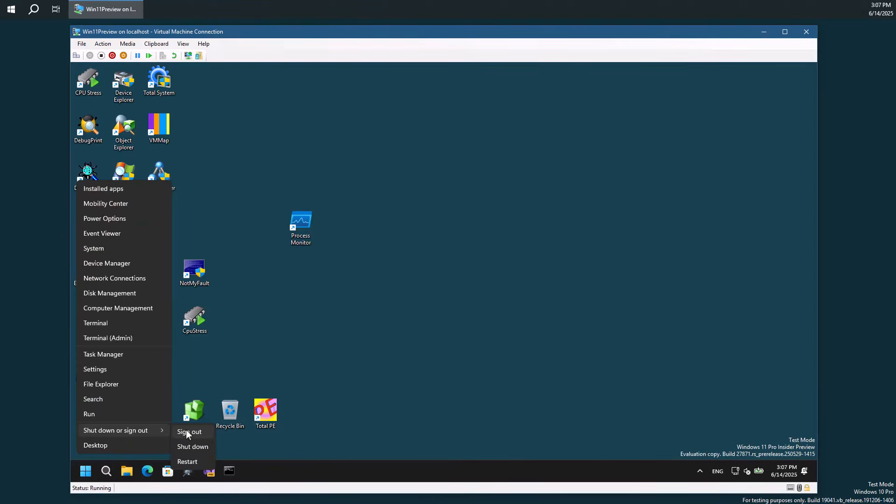
click(192, 462)
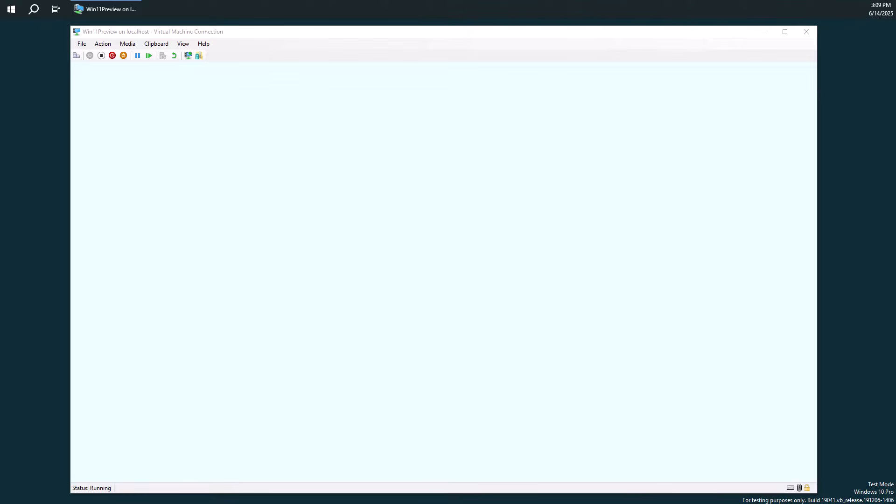
- Return to the virtual machine's desktop following the restart and launch Process Monitor with elevated permission
click(526, 114)
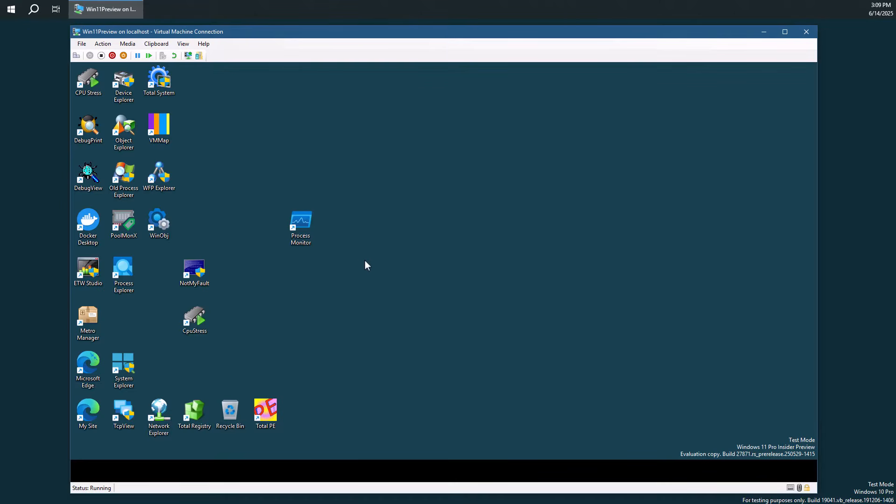
double_click(302, 243)
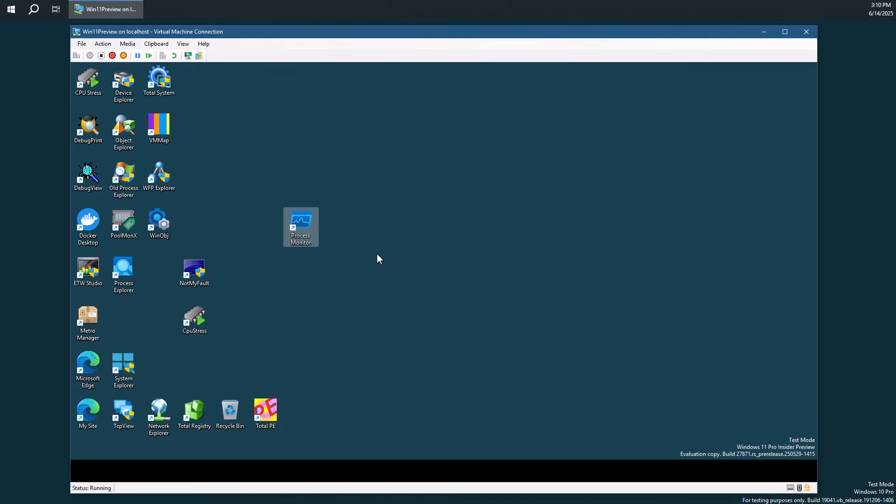
key(Return)
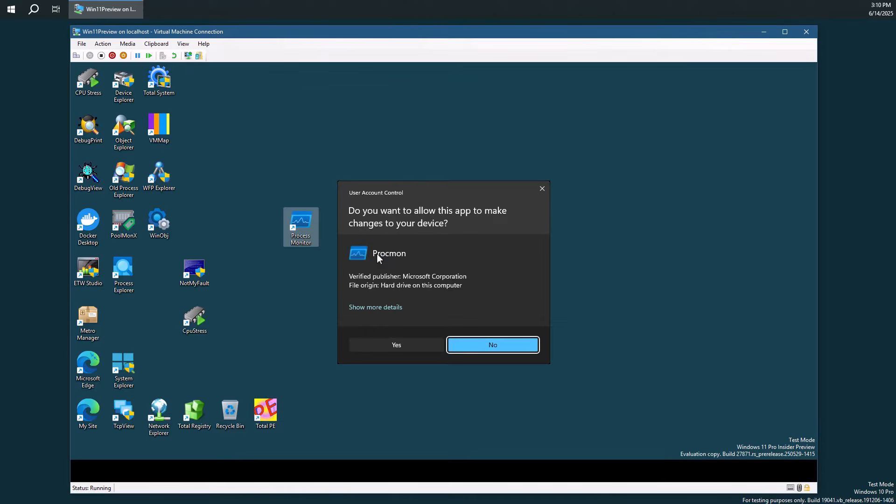
click(383, 347)
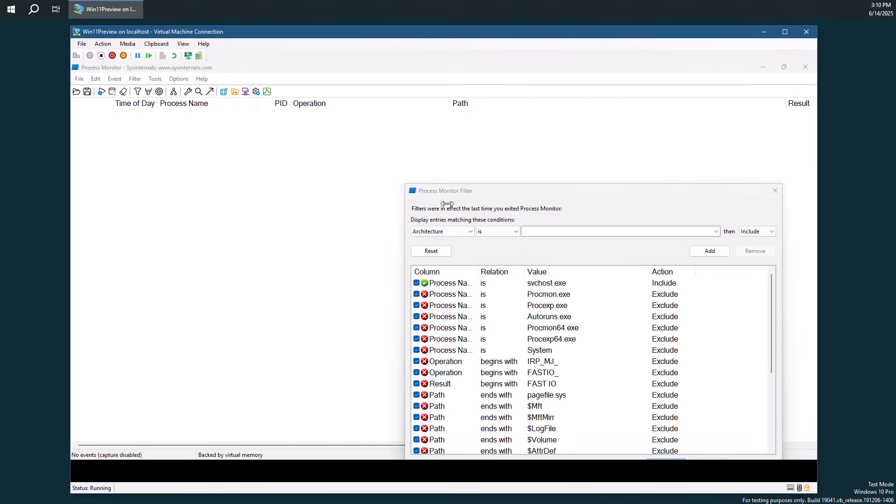
- Remove the svchost.exe include rule from the startup filter and accept the remaining rules
drag(460, 191, 284, 83)
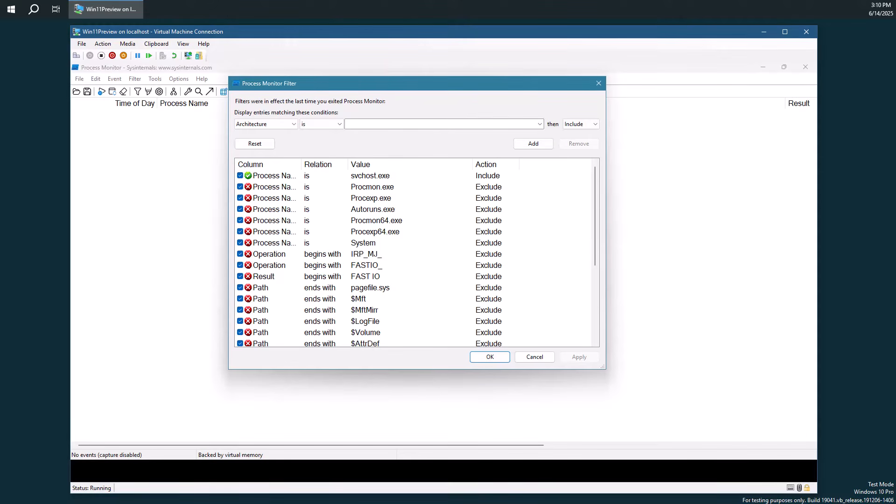
click(240, 175)
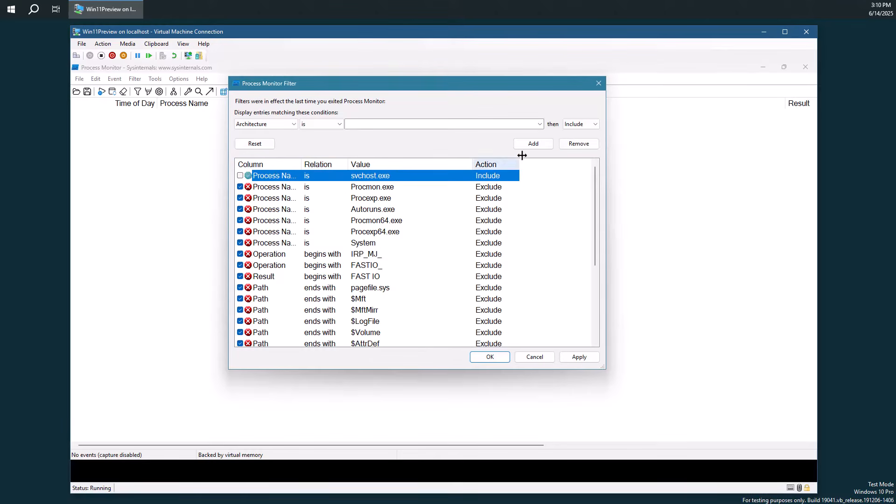
click(574, 144)
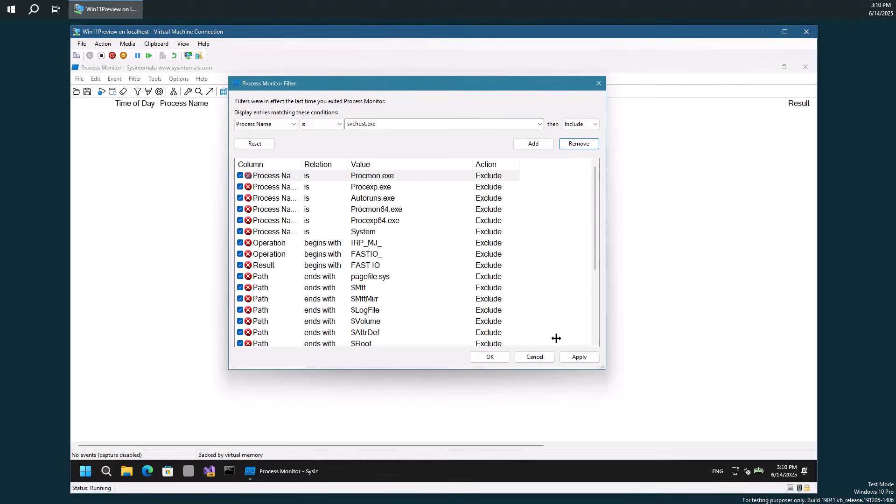
click(492, 357)
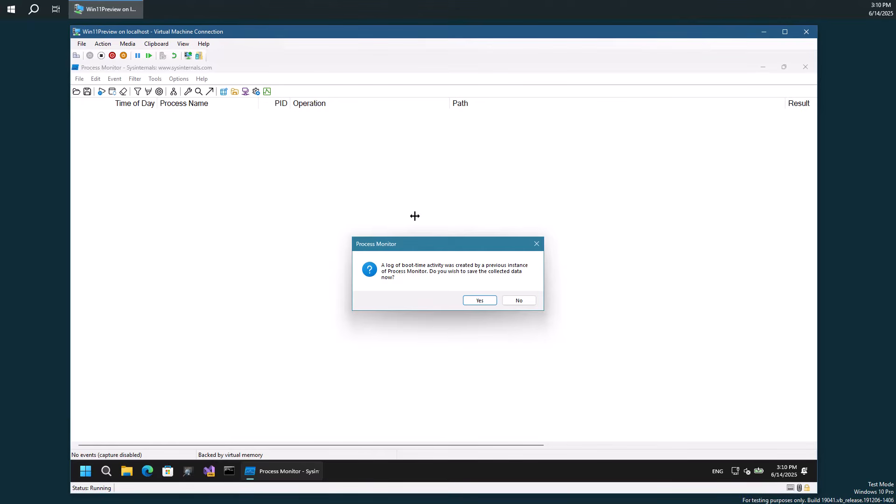
- Save the collected boot-time activity as Bootlog.pml in Documents and narrow the Path column of the loaded event list
click(479, 300)
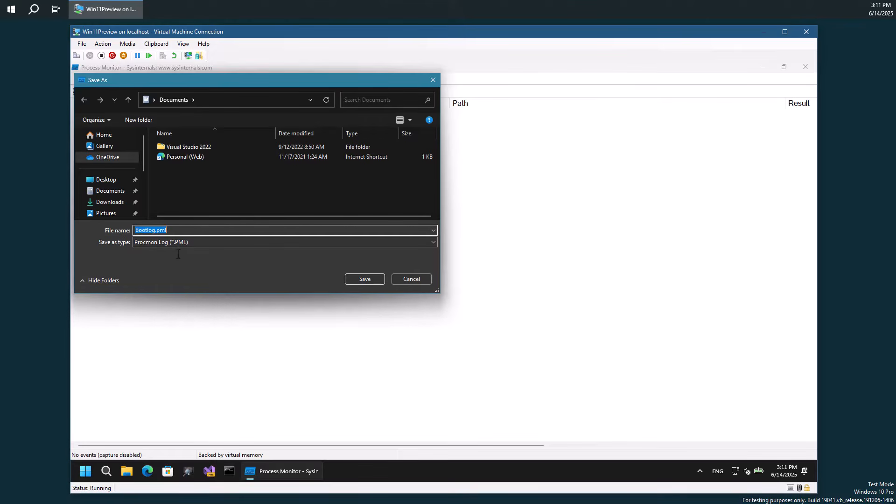
click(364, 279)
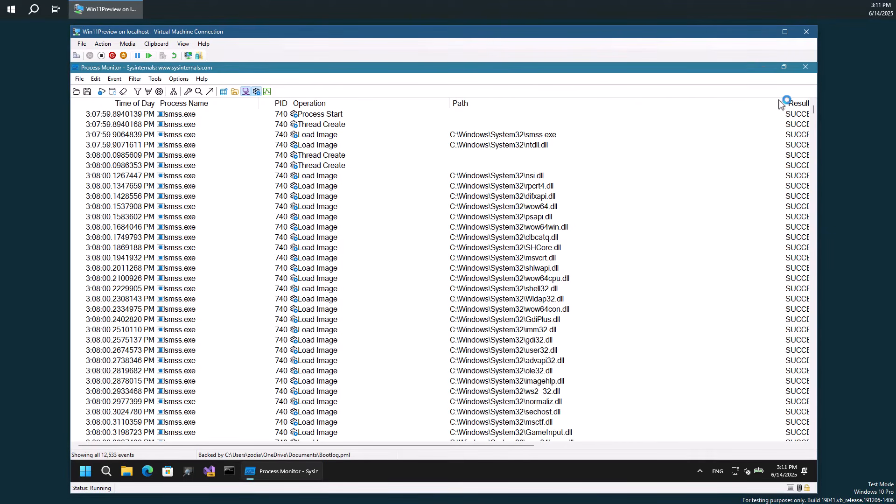
drag(784, 104, 688, 101)
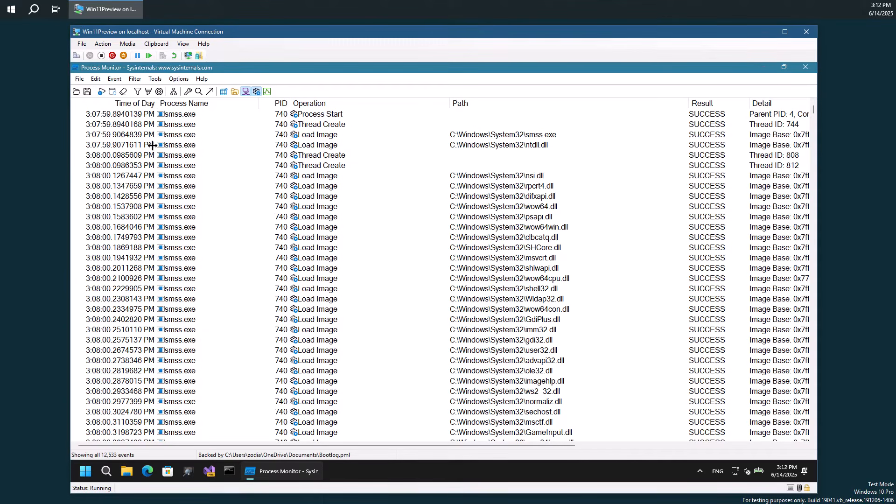
- Show registry and file system activity in the boot log and select the smss.exe image load event
mouse_move(181, 149)
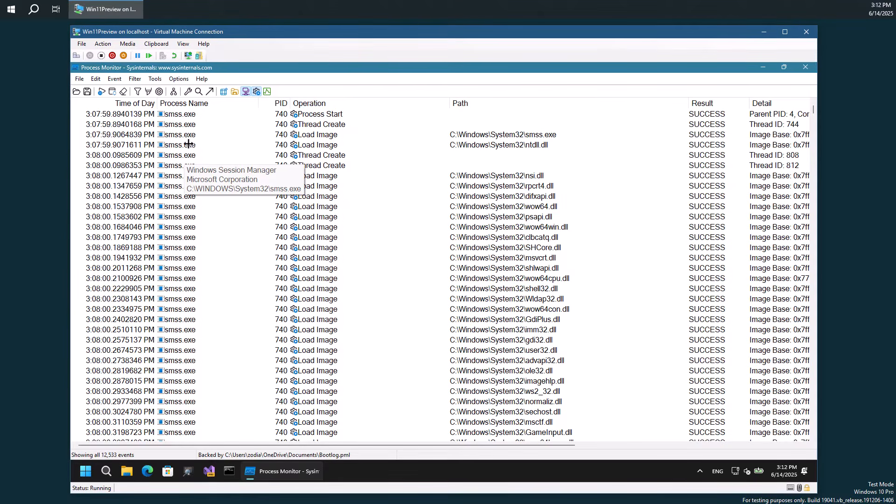
click(189, 145)
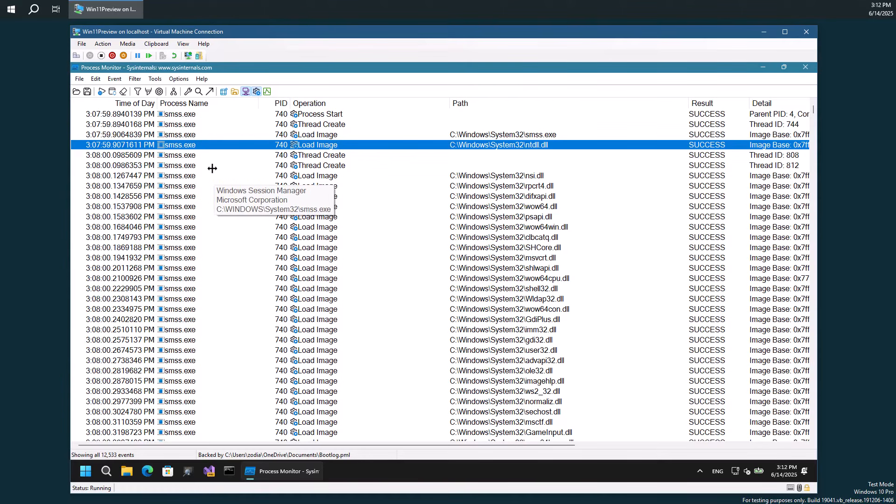
click(224, 91)
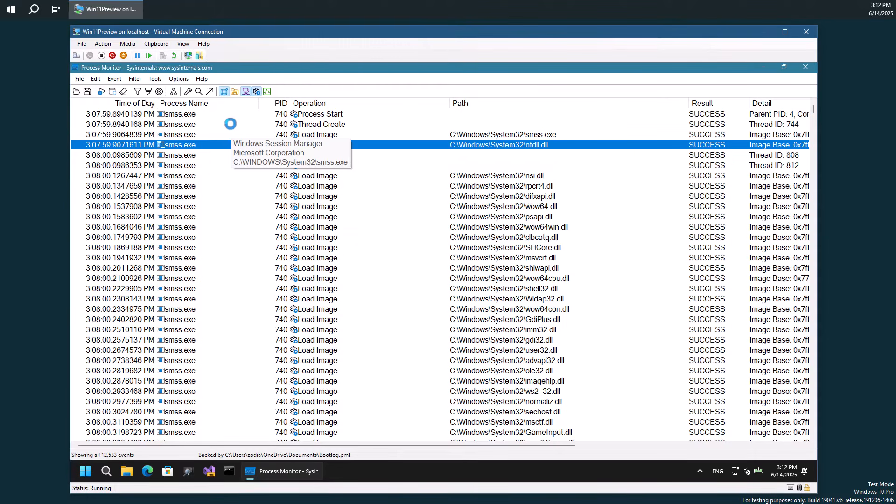
click(235, 91)
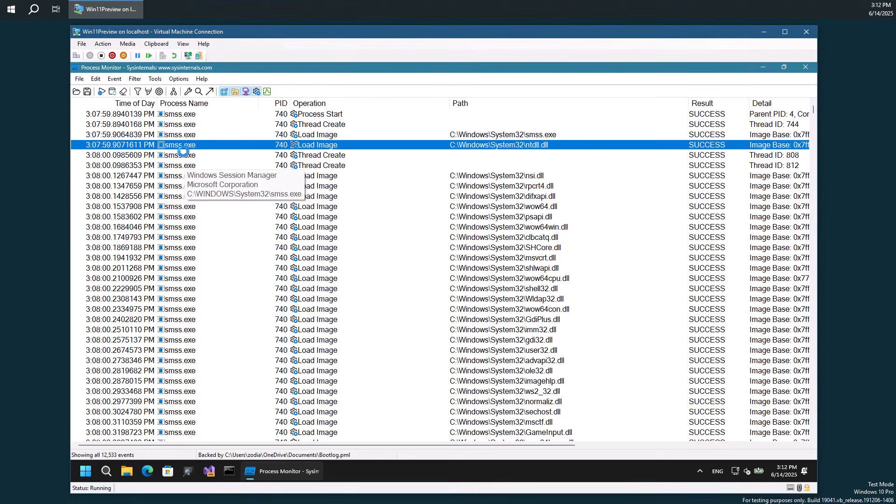
click(184, 135)
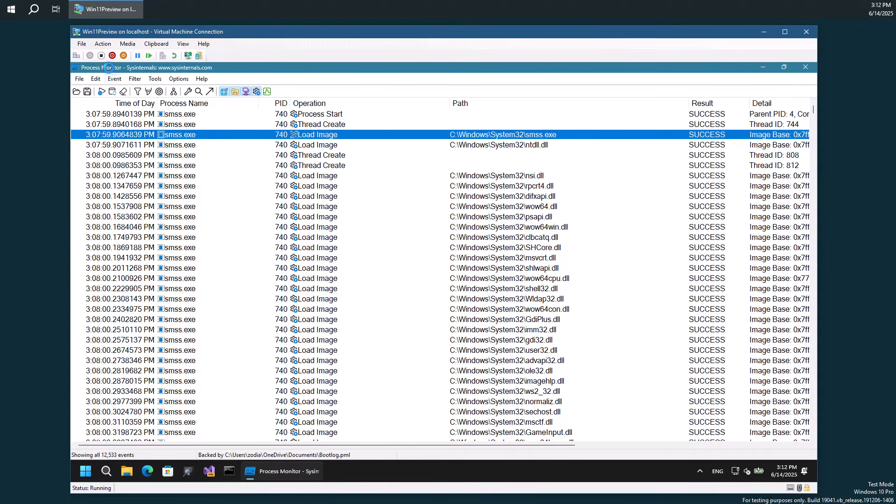
- Turn off the dropping of filtered events and select the smss.exe Thread Create event with thread ID 808
click(114, 78)
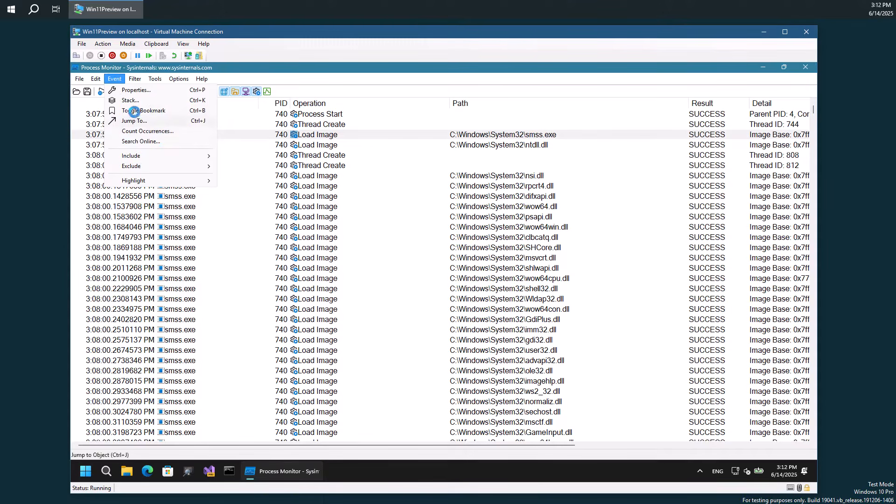
click(132, 79)
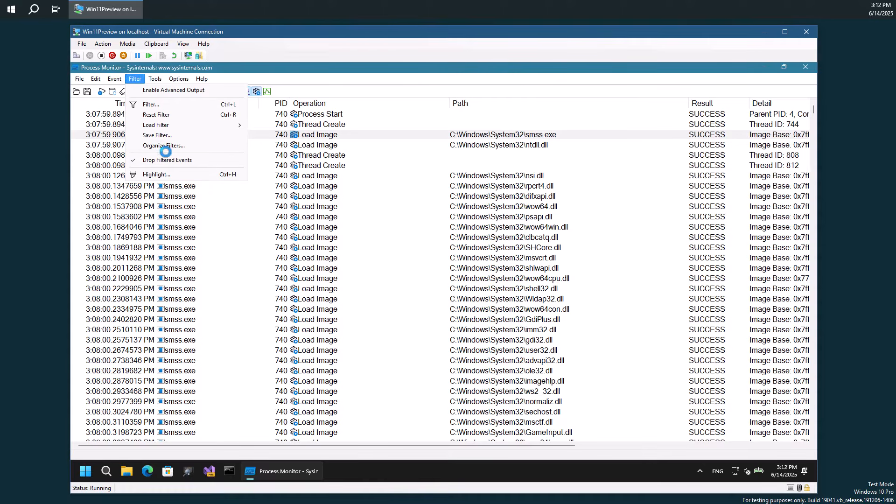
click(198, 159)
click(301, 156)
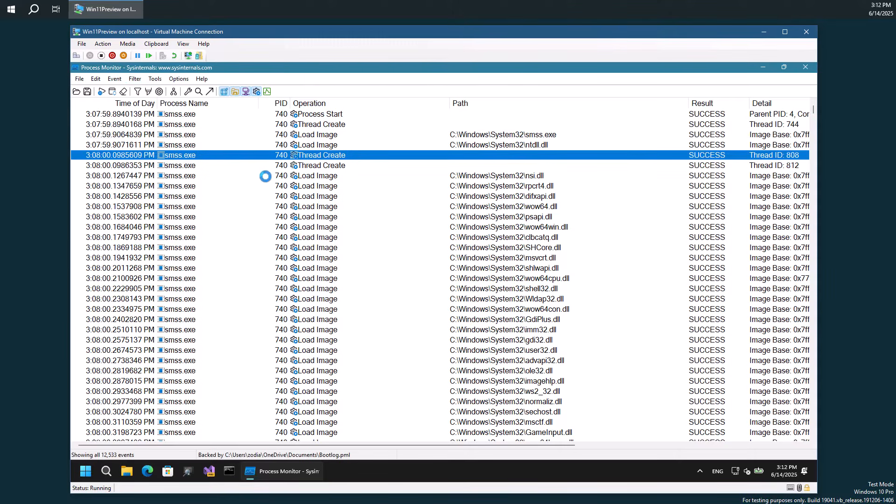
- Look through the early boot events of smss.exe, including the loading of rpcrt4.dll, difxapi.dll and the other system DLLs
click(239, 186)
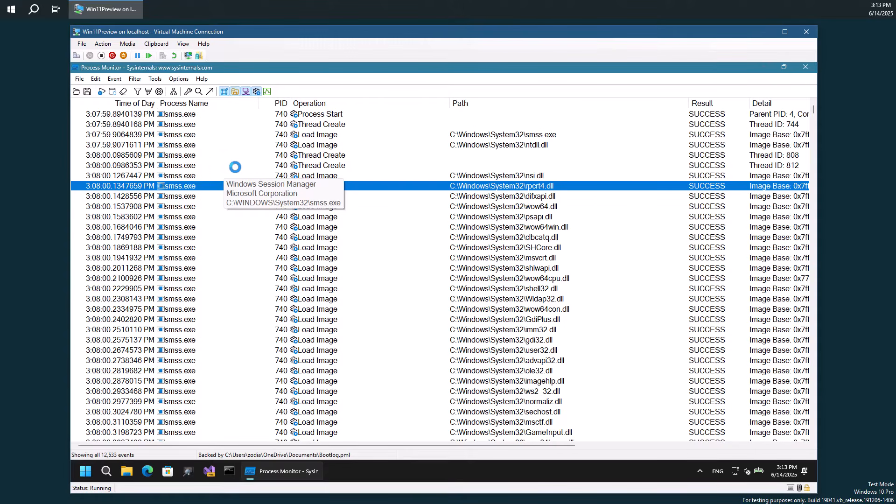
click(200, 197)
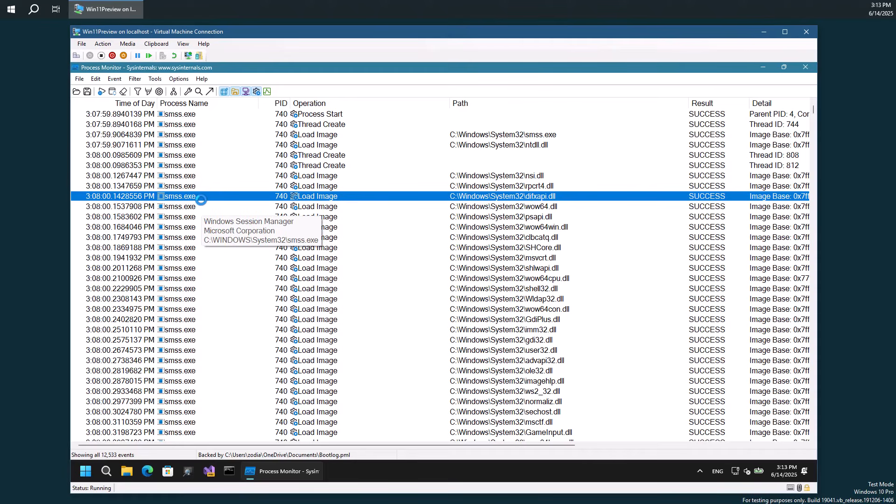
mouse_move(192, 217)
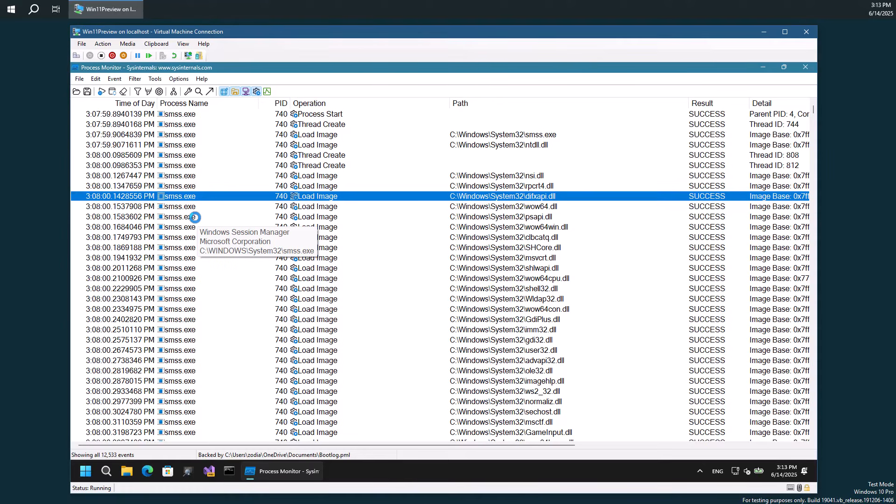
scroll(184, 223, down, 6)
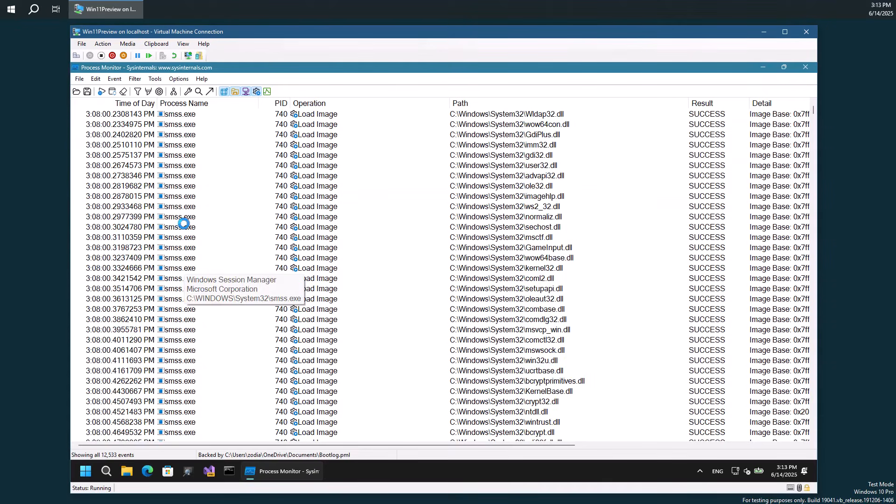
- Look through the boot events around the launch of autochk.exe and the smss.exe image loads that precede it
scroll(185, 223, down, 11)
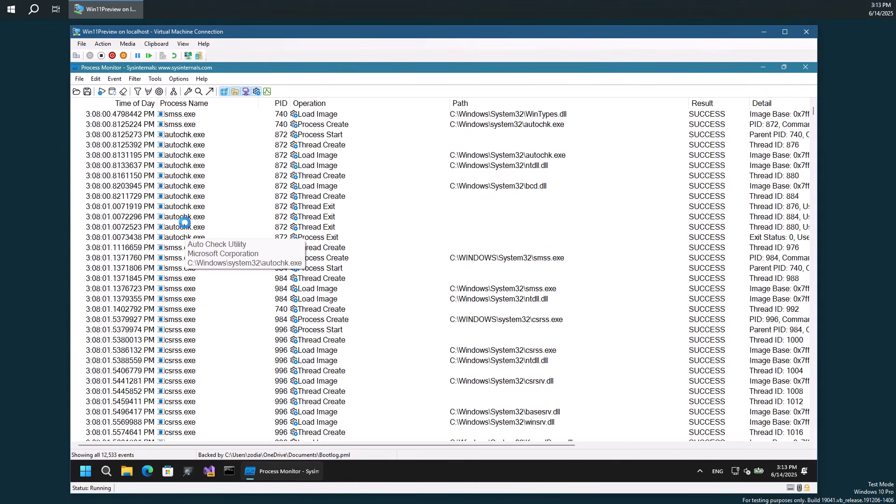
scroll(185, 224, down, 1)
scroll(184, 223, up, 2)
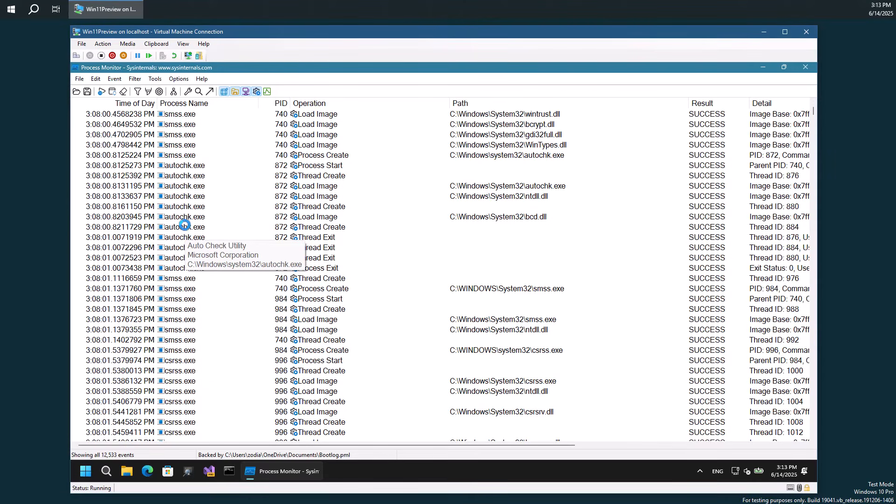
scroll(179, 237, up, 6)
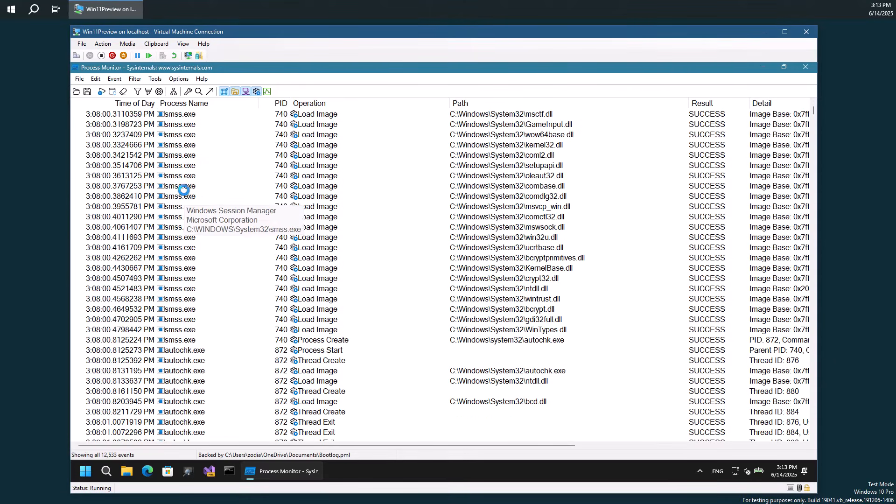
click(184, 187)
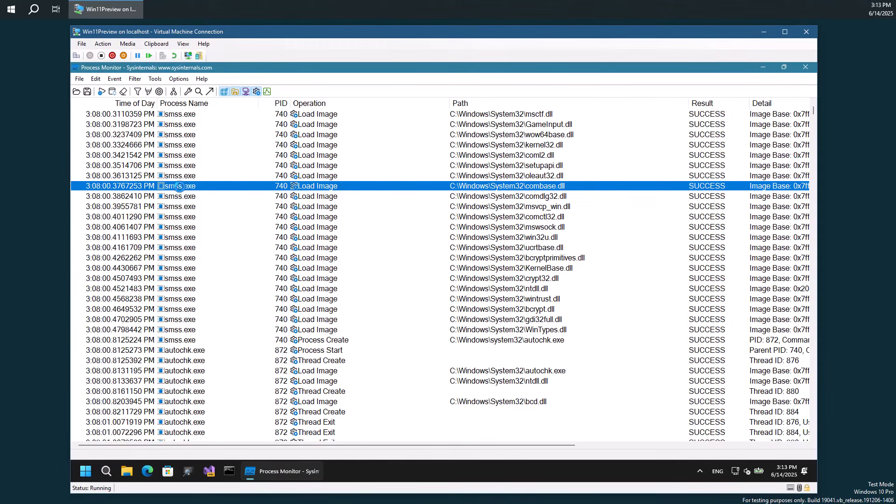
right_click(181, 187)
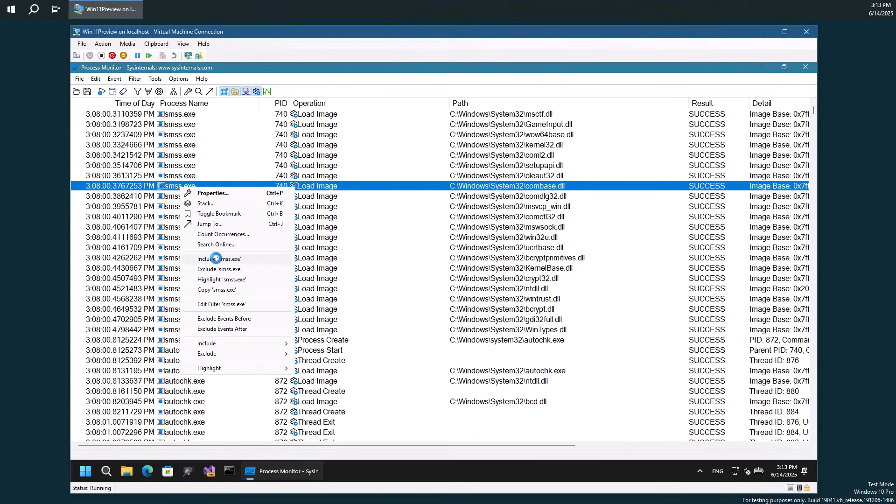
click(373, 221)
click(394, 219)
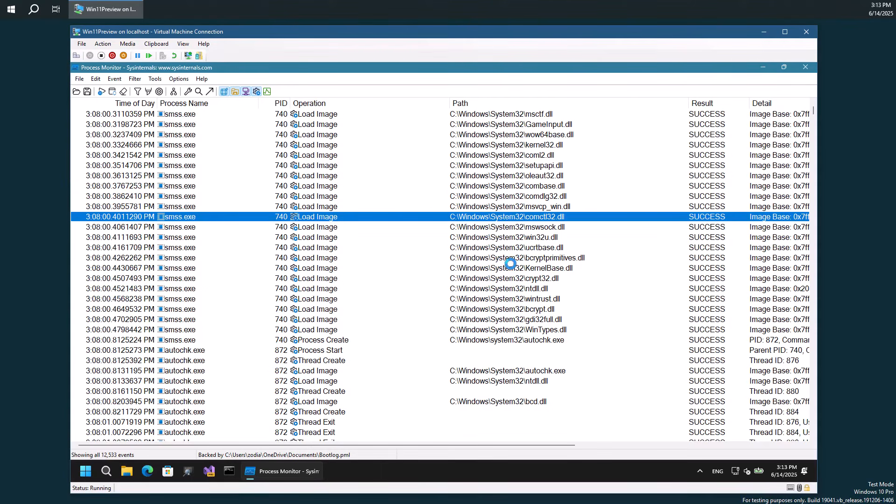
- Exclude all Thread Create operations from the boot log, using the autochk.exe Thread Create event
scroll(511, 263, down, 1)
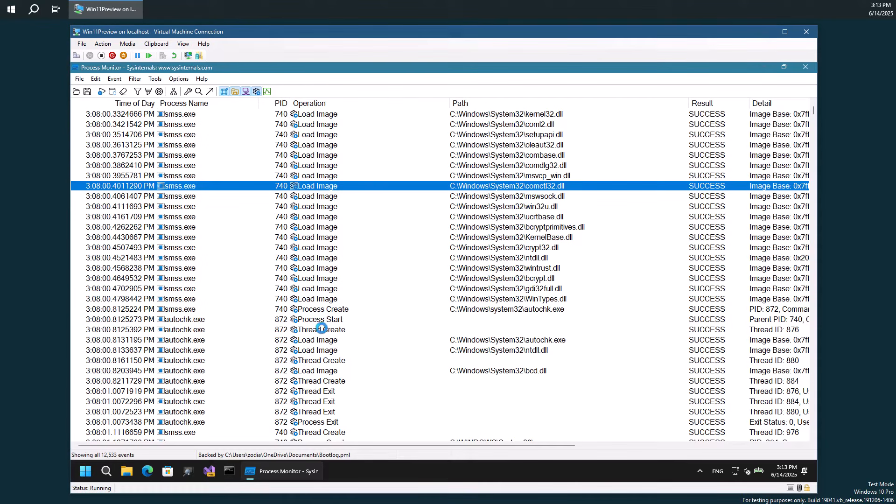
click(322, 330)
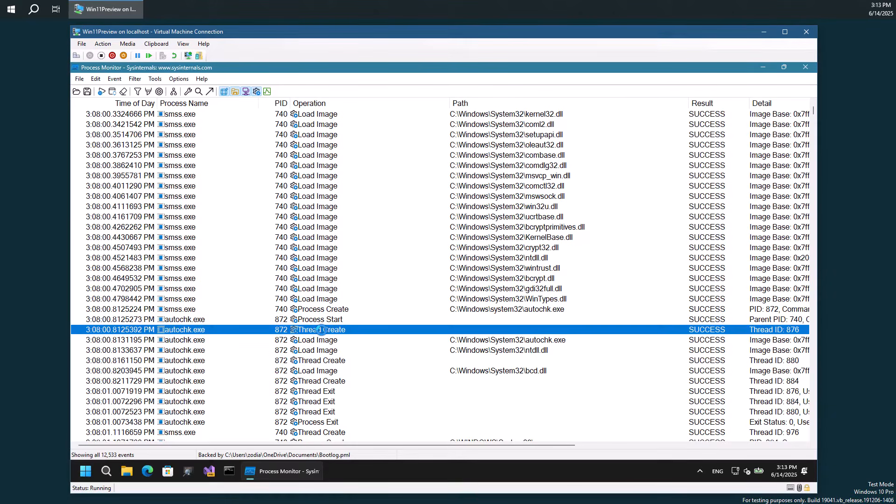
right_click(321, 330)
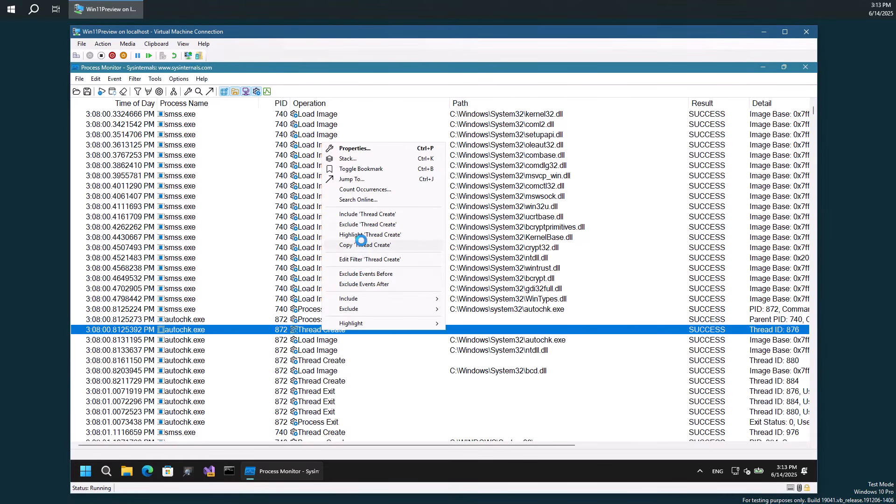
click(366, 225)
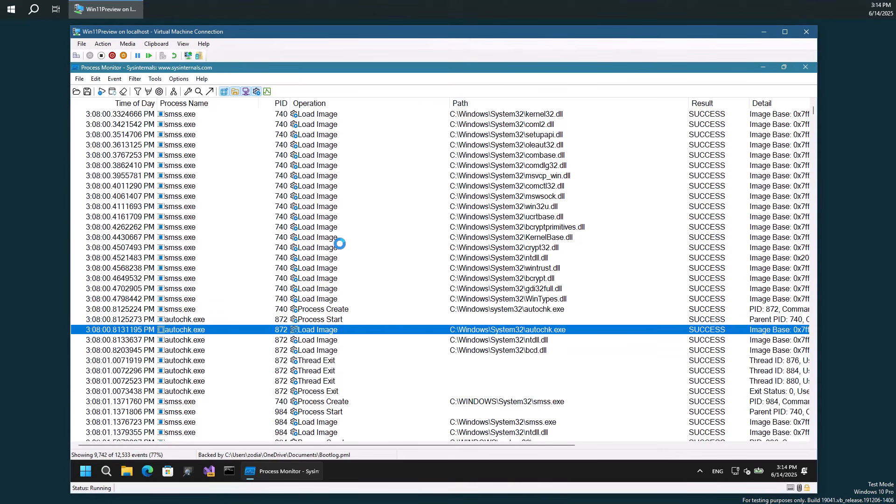
- Filter the boot log to include only events of the smss.exe process
scroll(339, 243, down, 3)
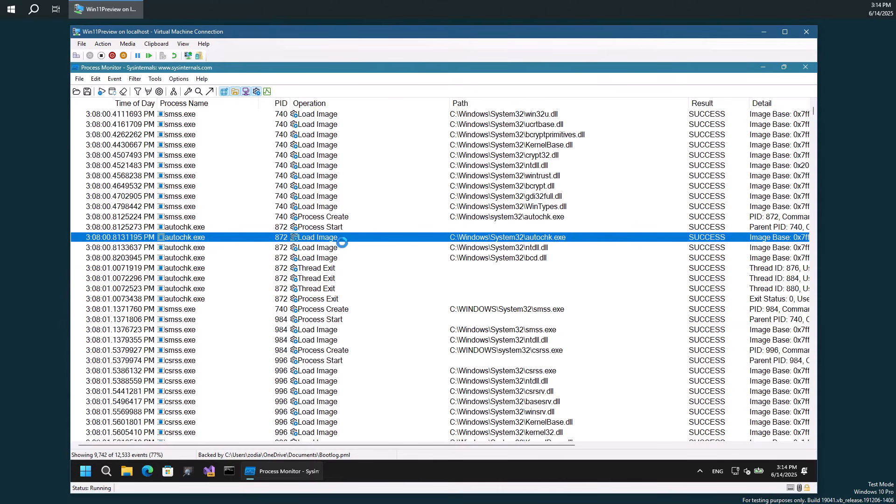
scroll(342, 242, up, 6)
click(327, 196)
click(330, 224)
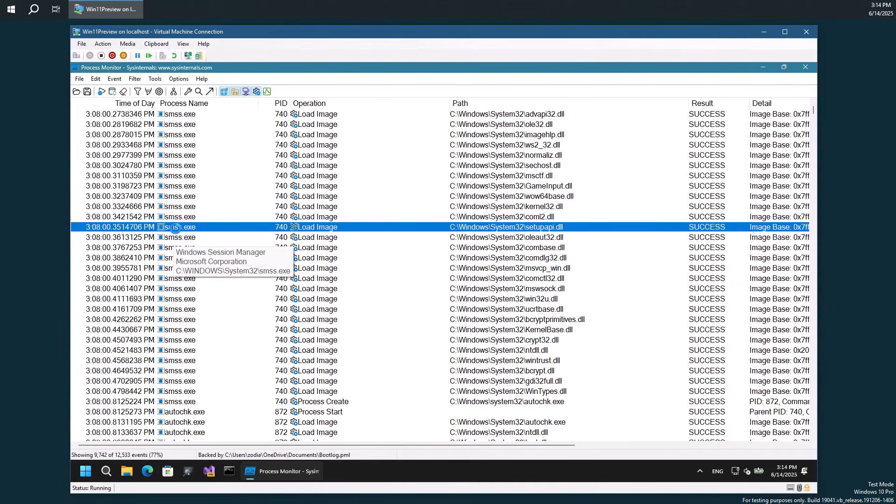
right_click(175, 228)
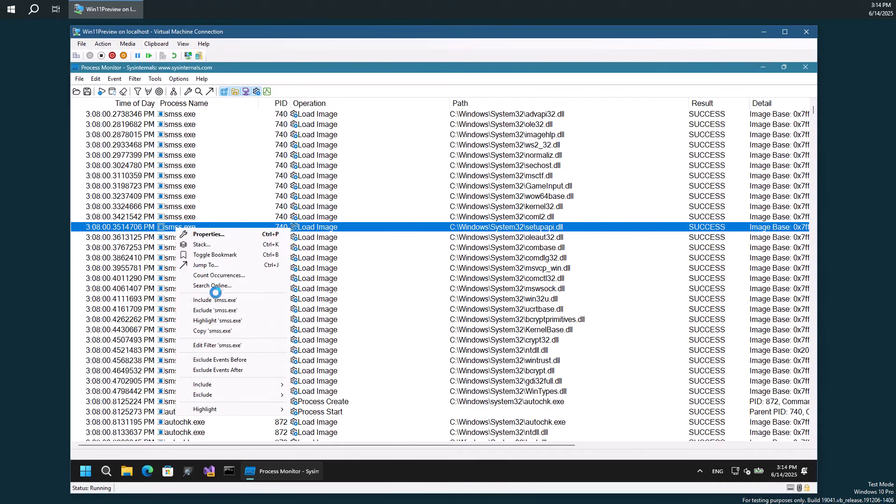
click(216, 300)
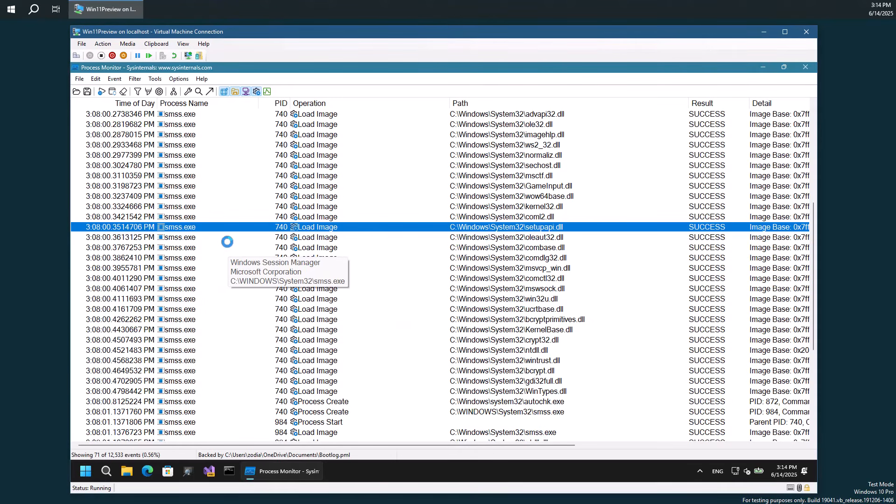
- Look through the filtered smss.exe events, checking the Process Create entries for csrss.exe and autochk.exe
scroll(215, 252, down, 6)
scroll(203, 264, up, 6)
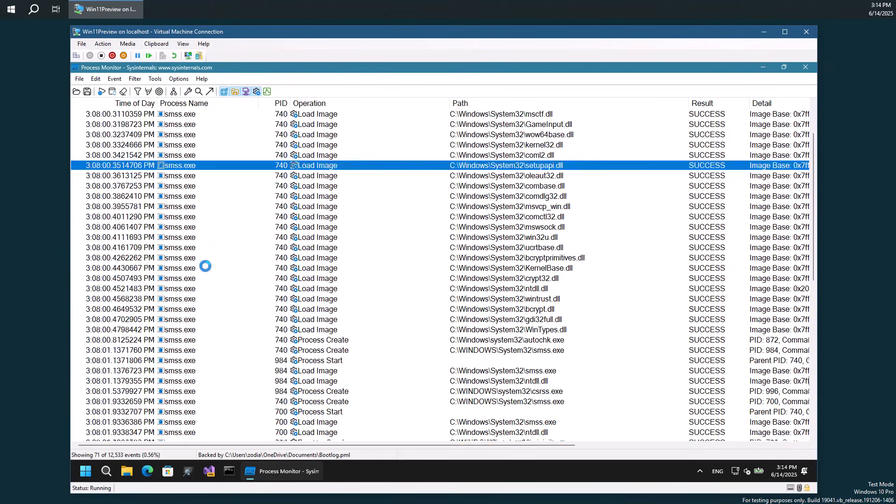
scroll(207, 270, down, 6)
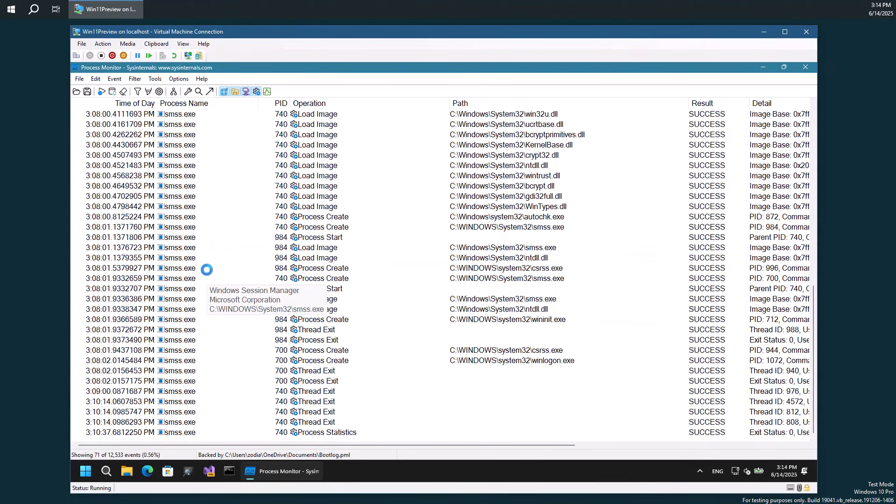
click(277, 248)
click(278, 268)
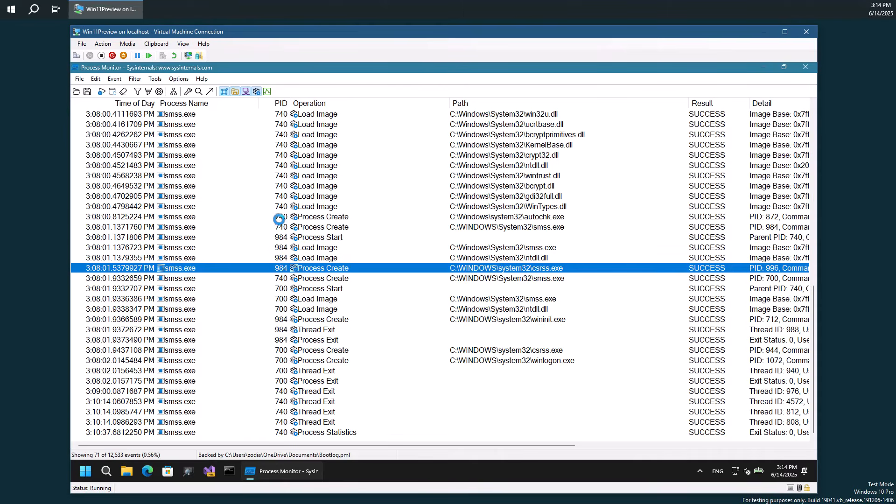
click(279, 217)
scroll(191, 233, up, 1)
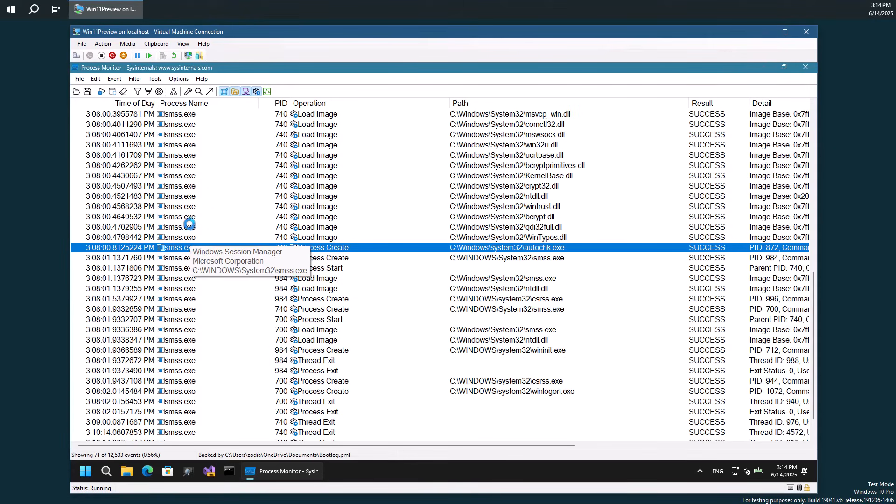
click(175, 217)
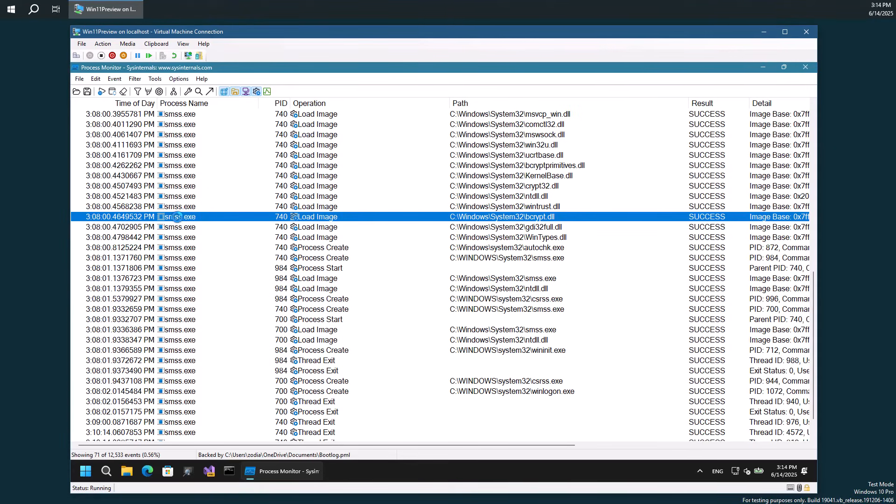
right_click(178, 218)
right_click(281, 207)
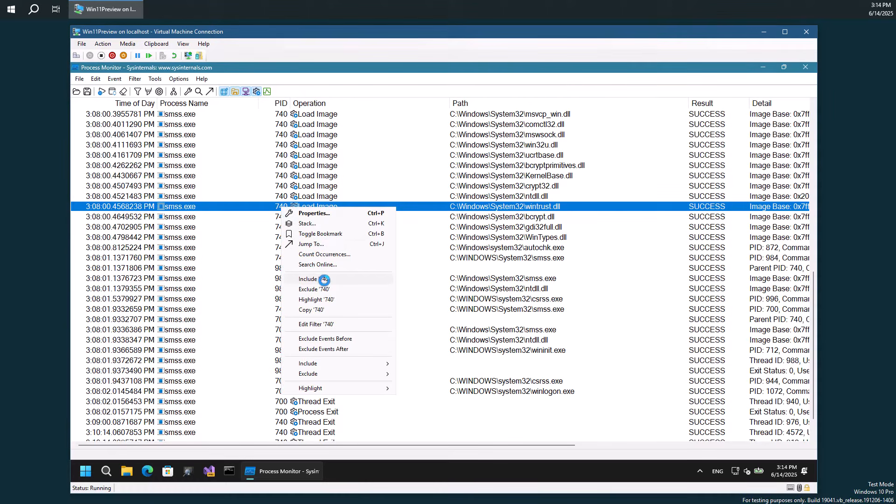
click(219, 205)
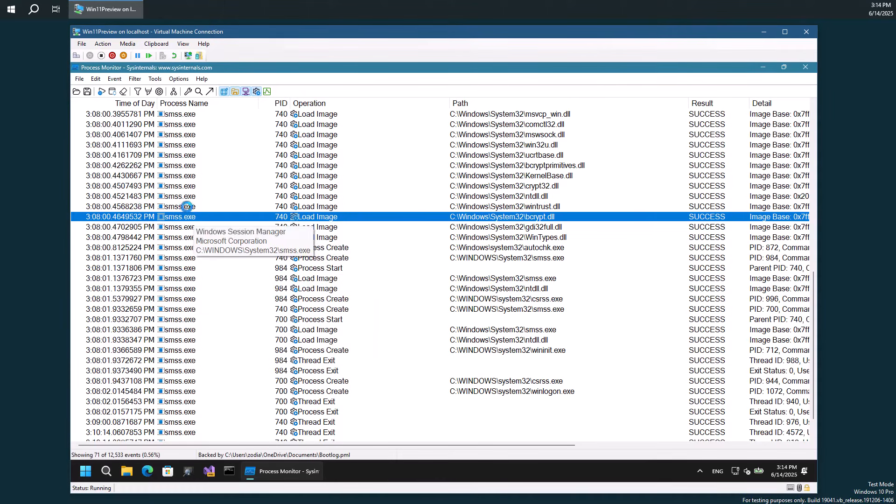
- Examine the process details and call stack of the wintrust.dll load event, including the SmpInit, SmpLoadDataFromRegistry and NtMapViewOfSection frames
double_click(213, 206)
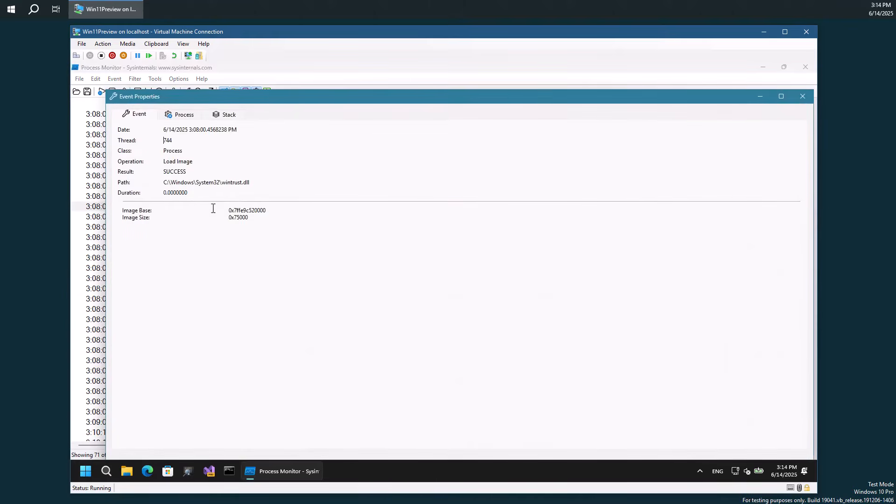
click(188, 120)
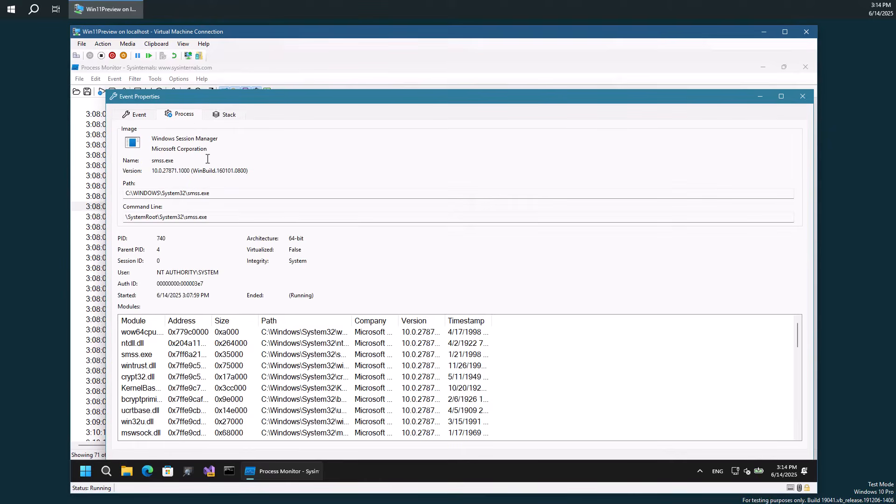
click(228, 115)
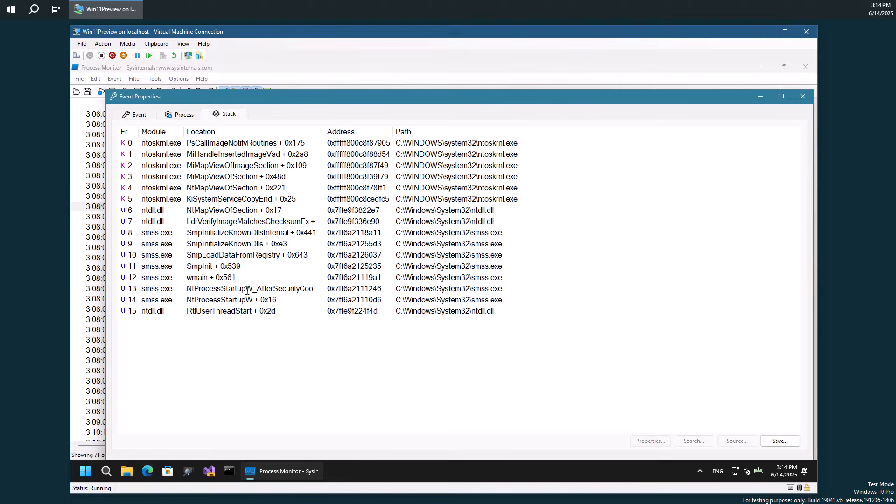
click(218, 301)
click(201, 269)
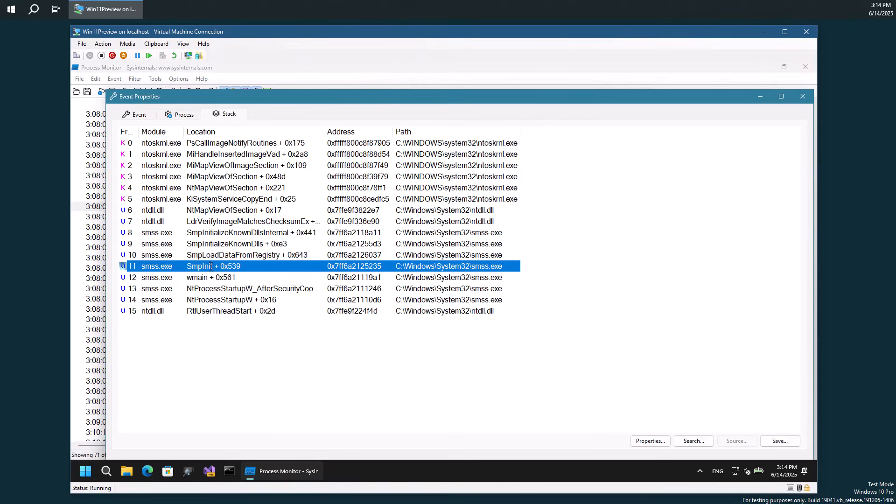
click(217, 253)
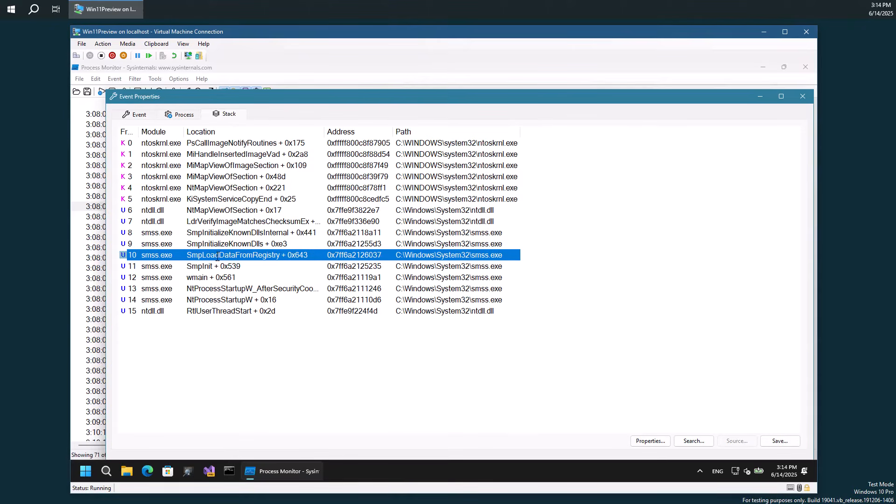
click(210, 210)
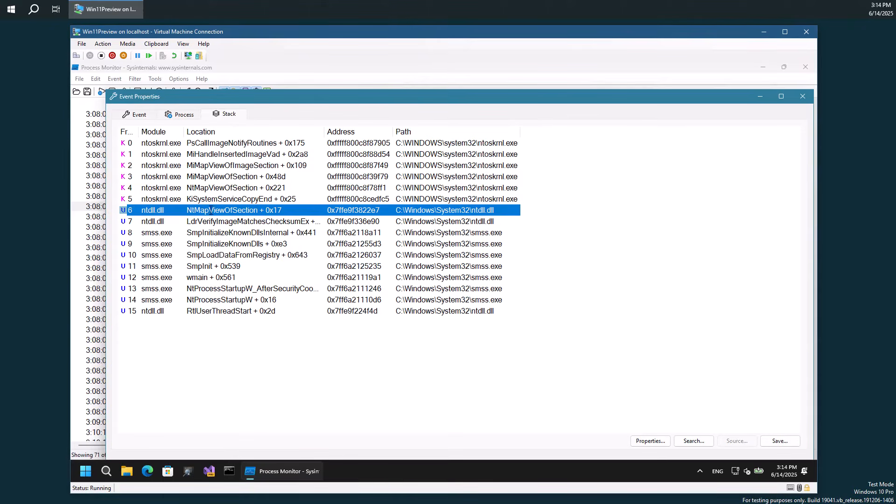
click(803, 96)
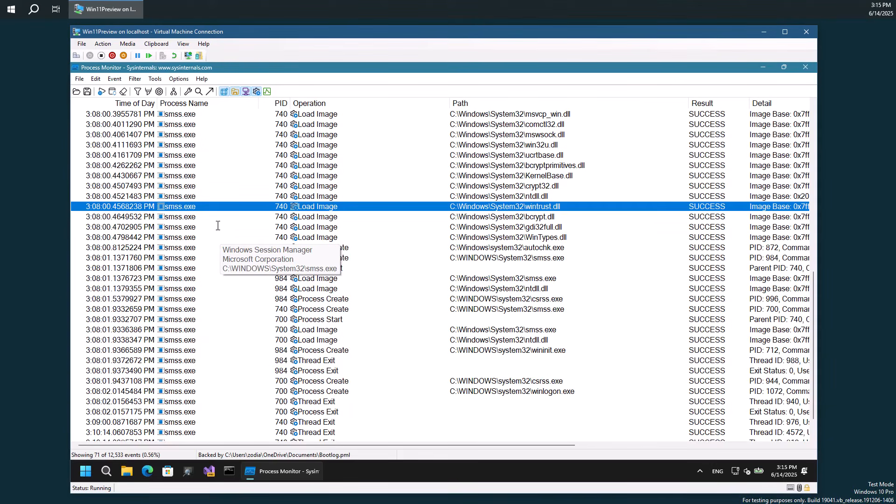
- Select the Process Start event of smss.exe at the beginning of the filtered boot log
scroll(220, 229, up, 11)
click(182, 122)
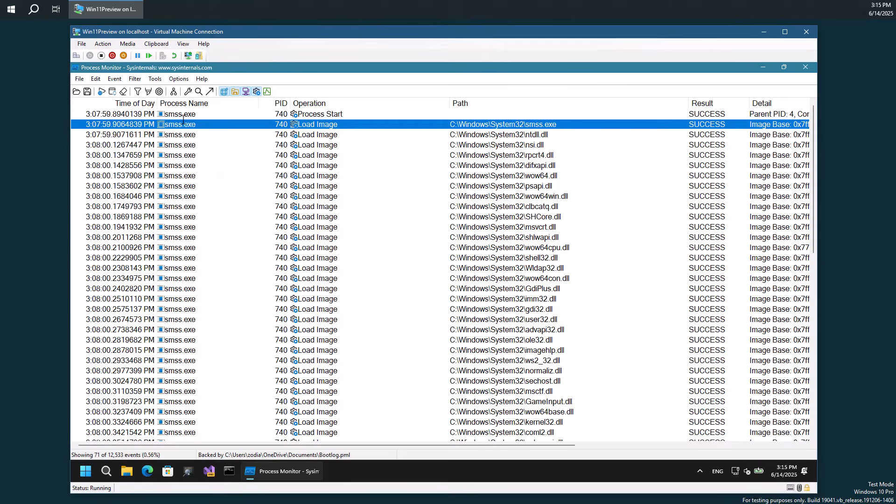
click(186, 118)
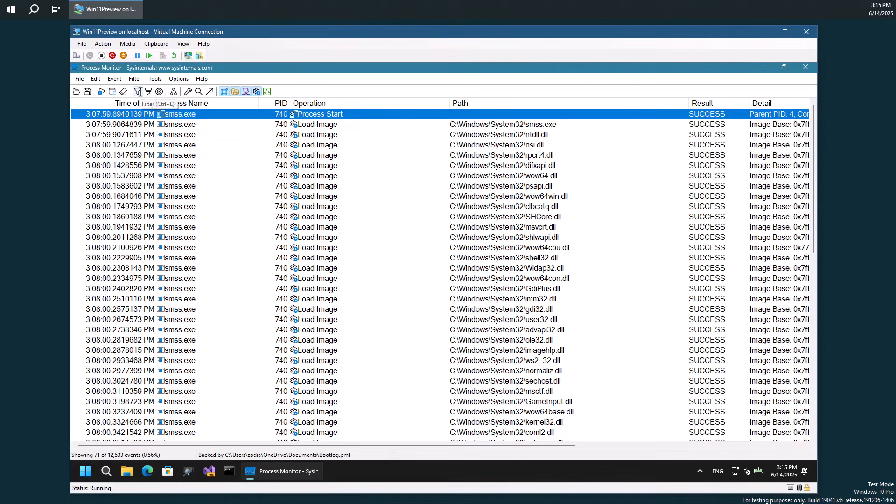
- Open the event filter rules in an enlarged dialog with the first column fitted, and select the rule excluding the System process
click(135, 79)
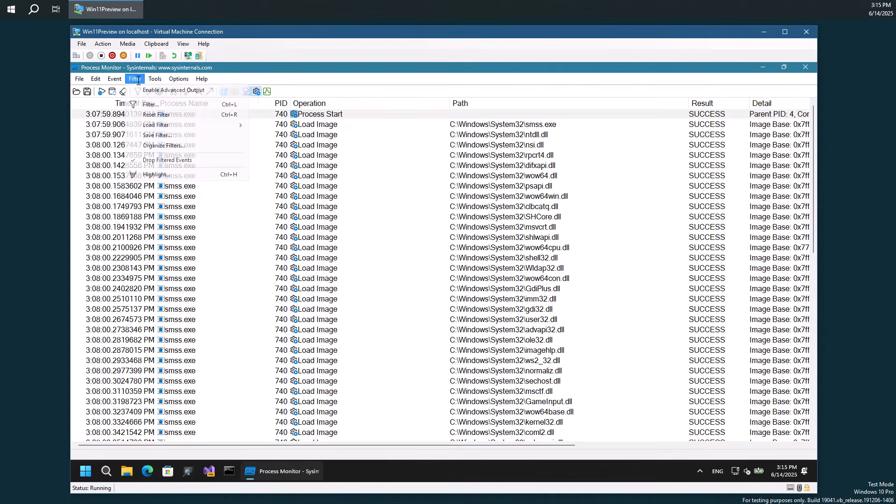
click(135, 80)
click(138, 92)
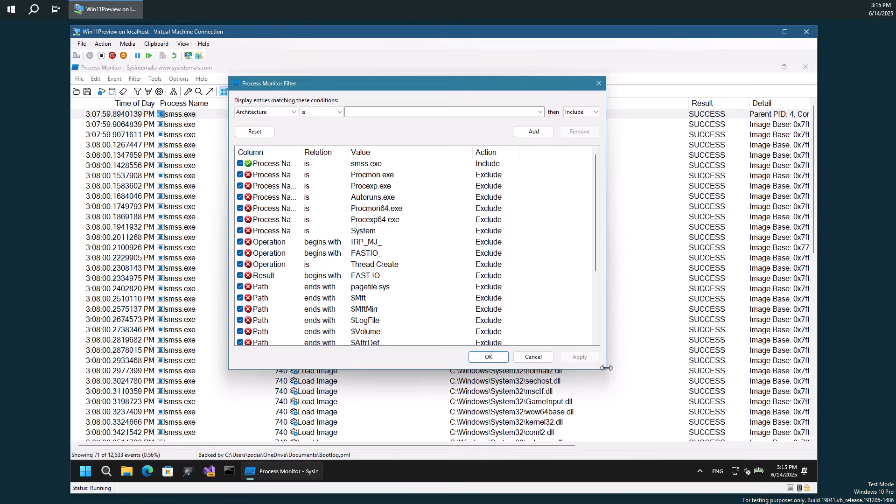
drag(604, 368, 658, 398)
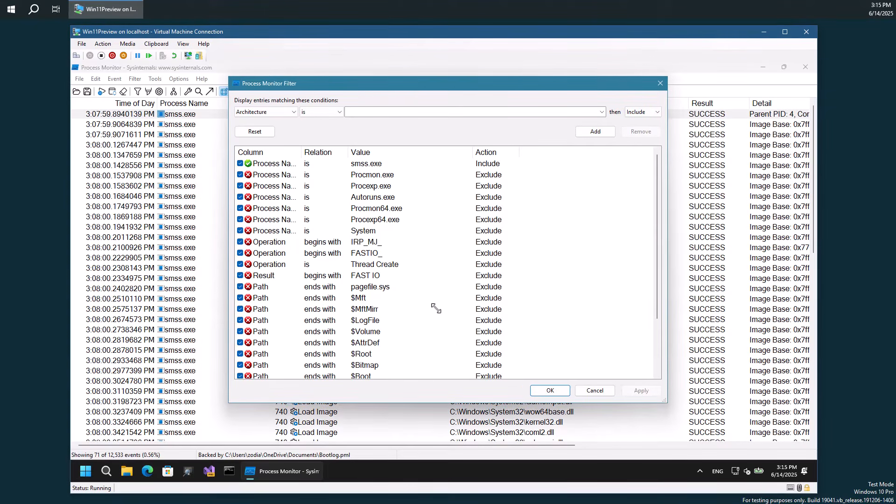
click(299, 232)
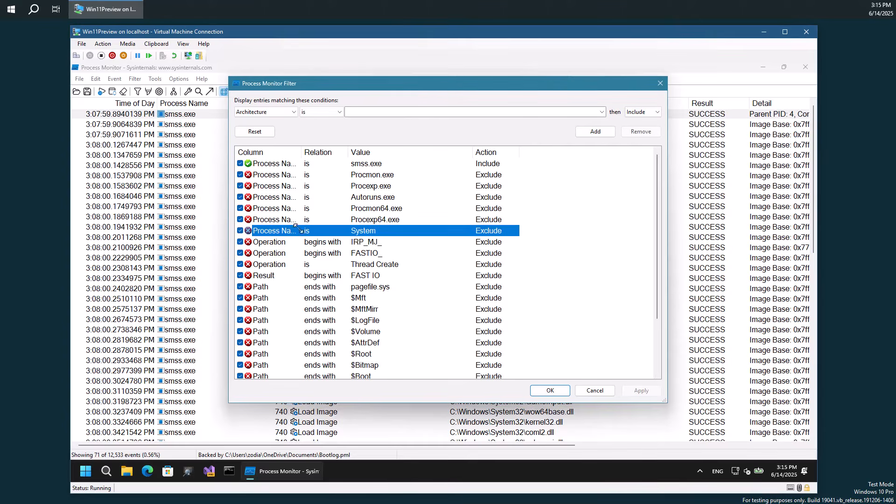
double_click(301, 153)
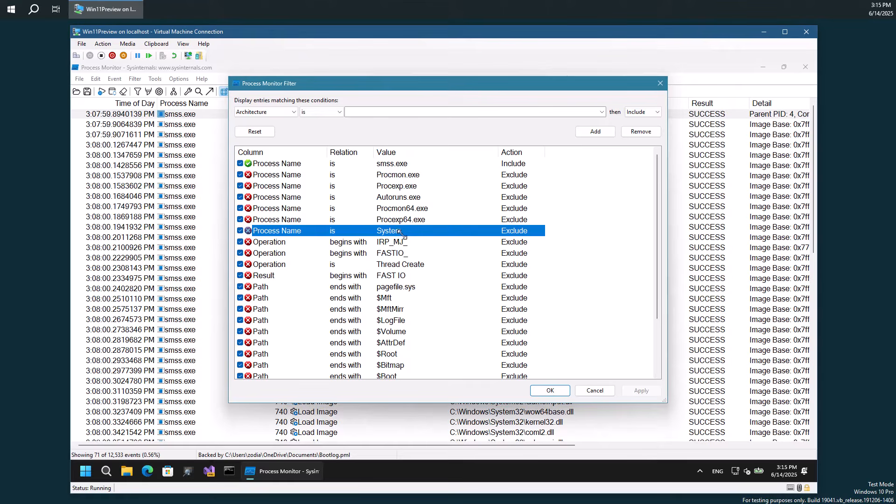
- Disable the rule excluding the System process, apply the filter, and look through the smss.exe events
click(241, 230)
click(550, 391)
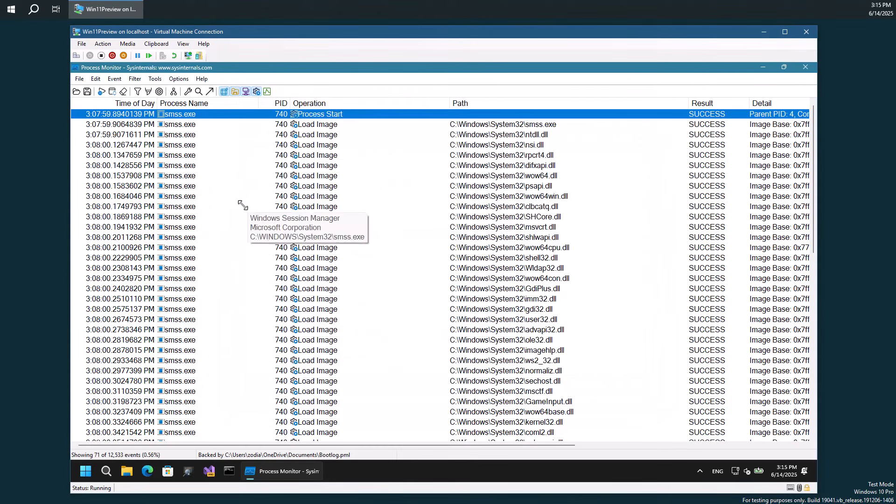
scroll(233, 205, down, 8)
scroll(233, 210, down, 4)
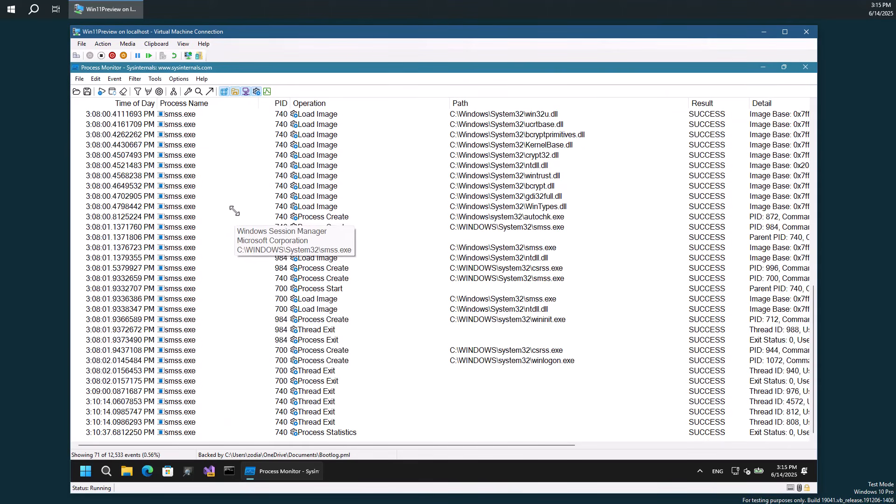
scroll(233, 212, up, 12)
- Turn off Drop Filtered Events and look through the start of the filtered smss.exe event list
click(115, 79)
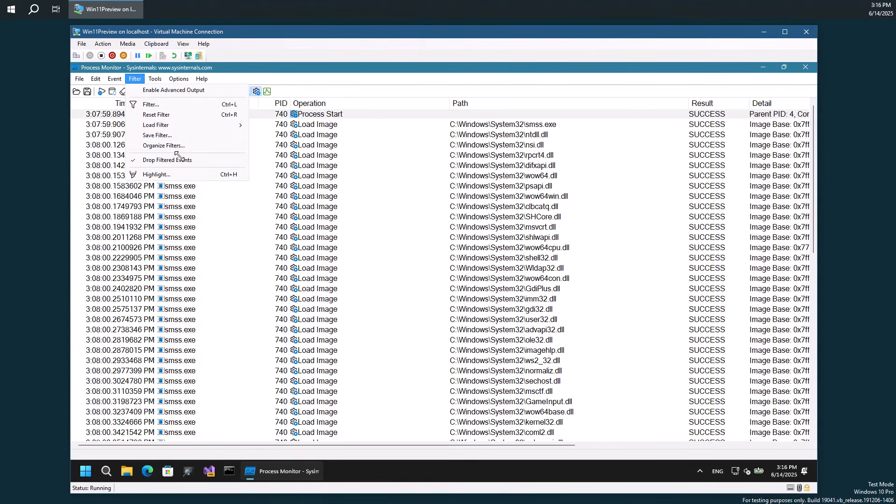
click(181, 161)
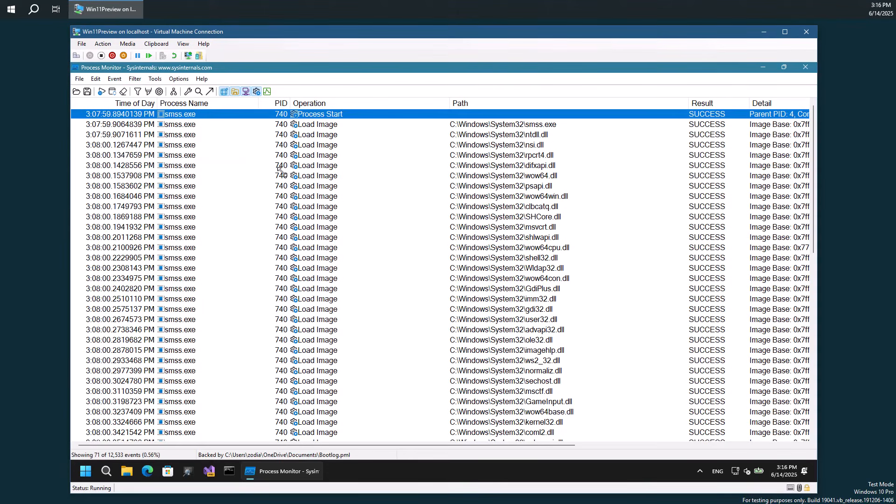
scroll(252, 188, down, 6)
scroll(253, 191, up, 6)
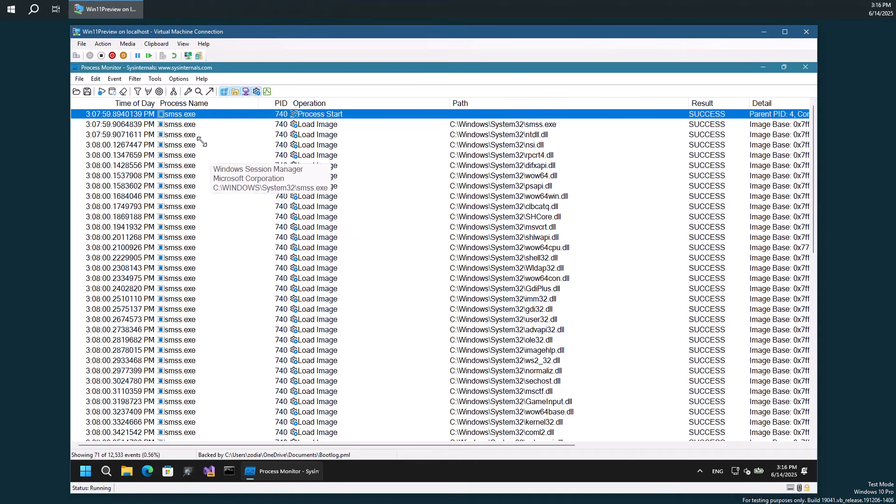
- Check the Drop Filtered Events setting and review the current filter rules without changing them
click(133, 78)
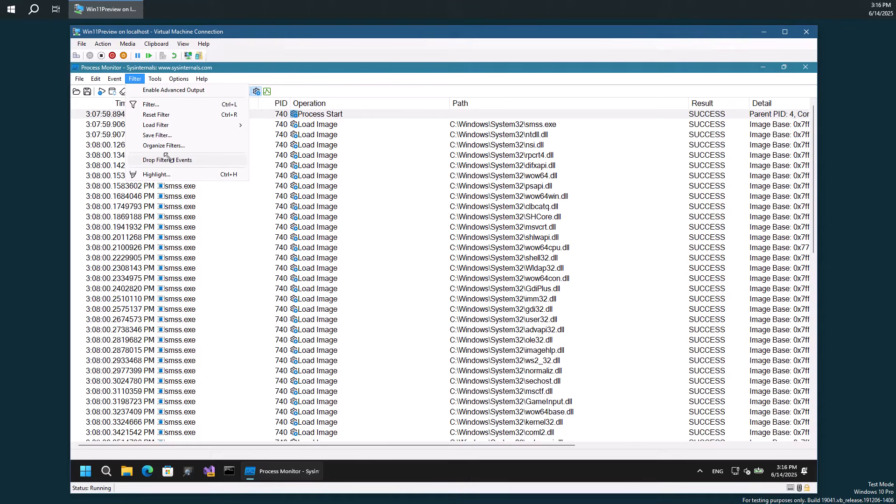
click(209, 206)
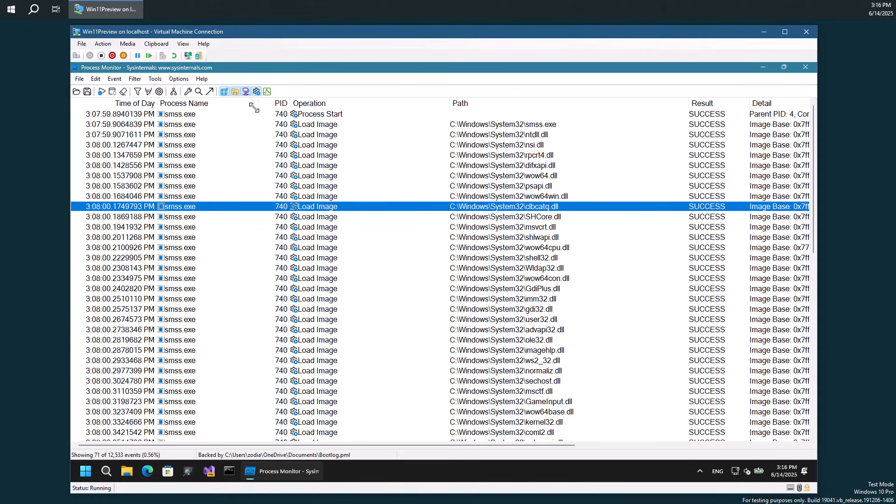
click(139, 91)
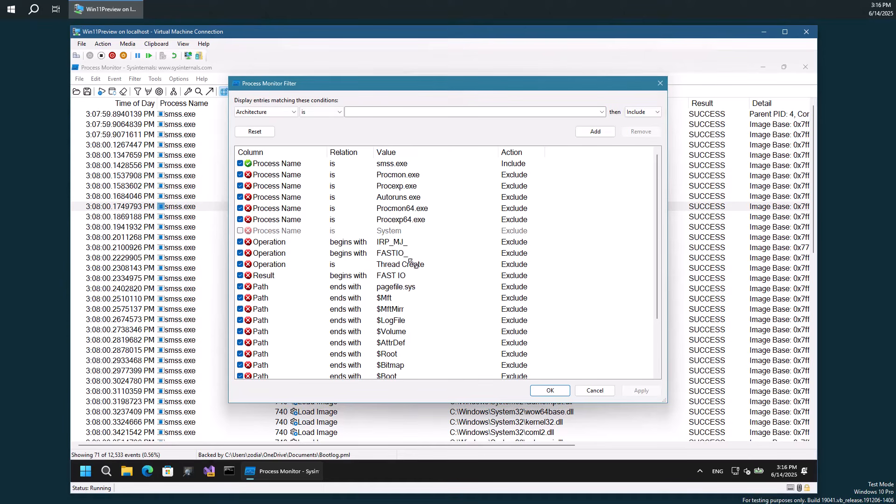
click(595, 390)
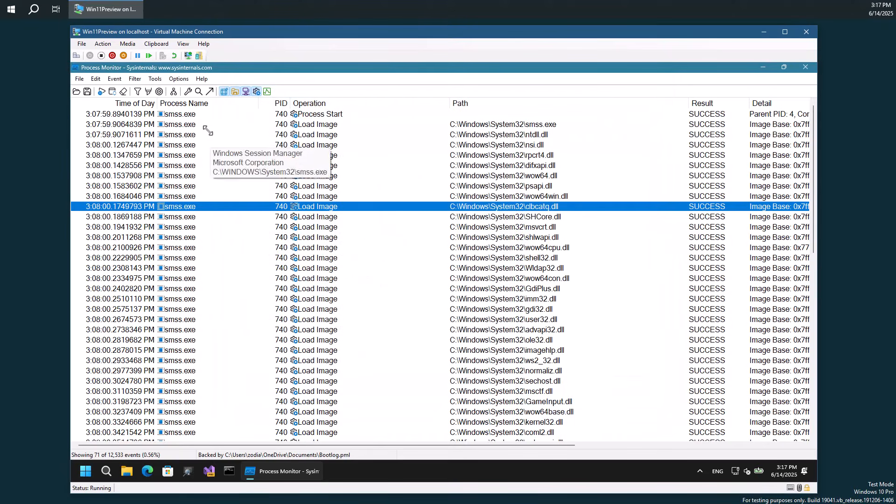
- Enable Advanced Output and look through the smss.exe events down to the last entry
click(177, 80)
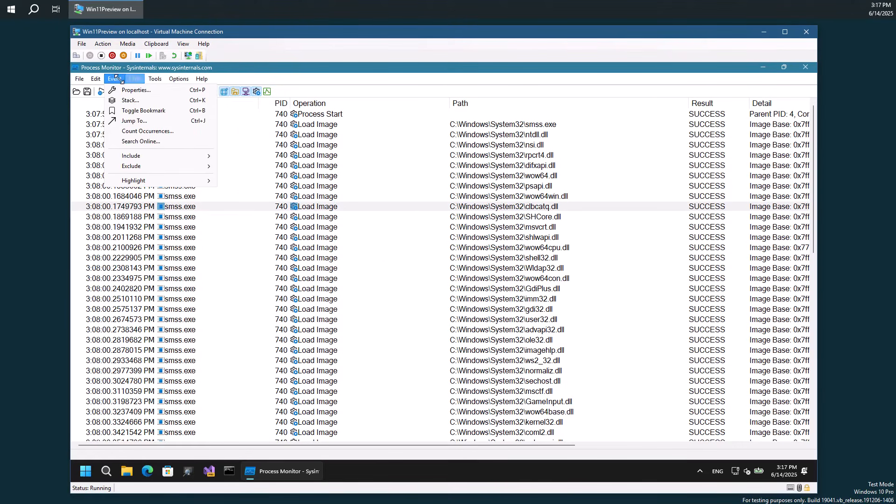
mouse_move(127, 79)
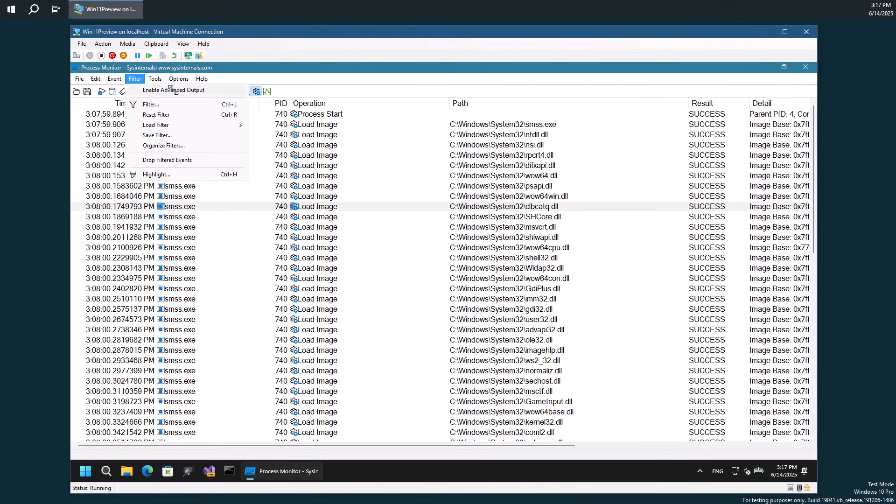
key(Escape)
key(Escape)
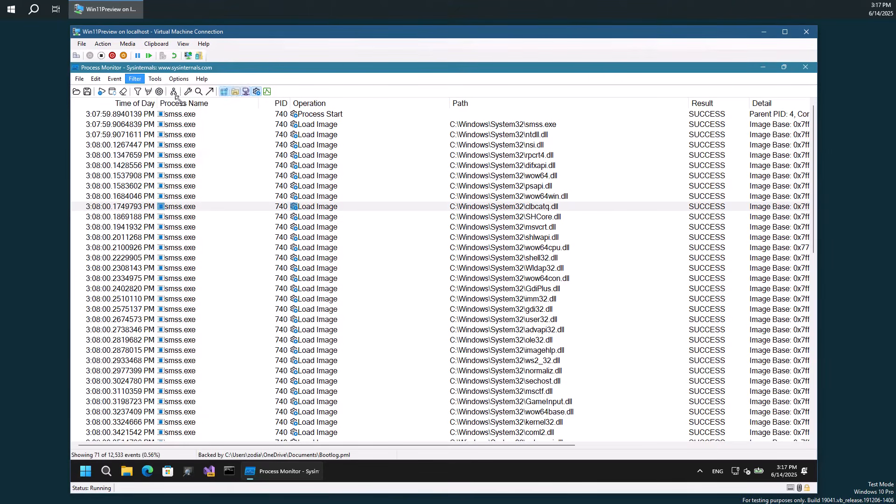
scroll(248, 217, down, 10)
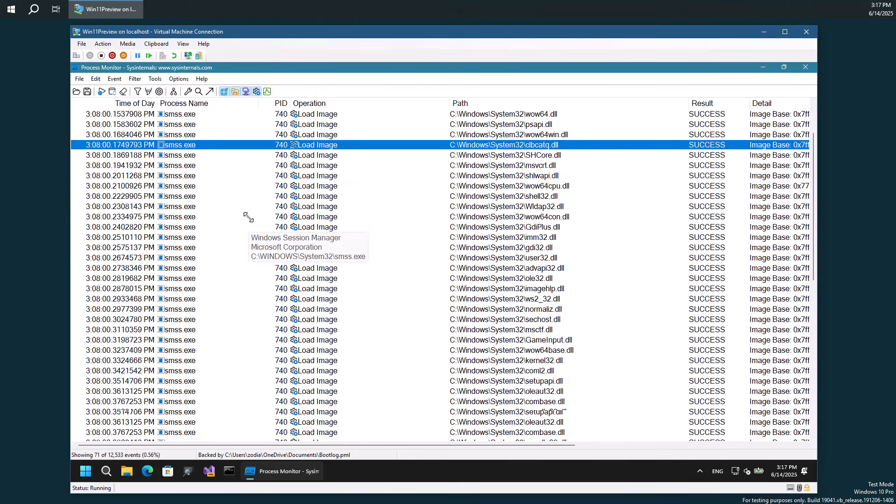
scroll(249, 218, down, 3)
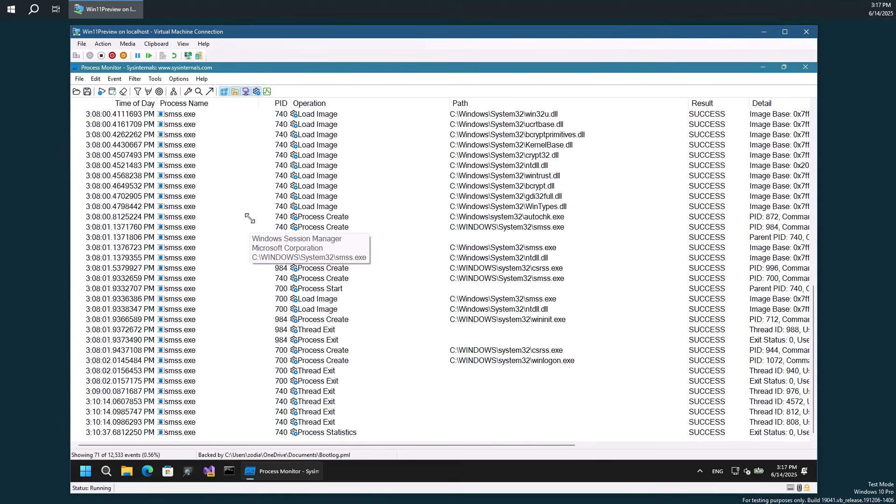
scroll(252, 219, up, 13)
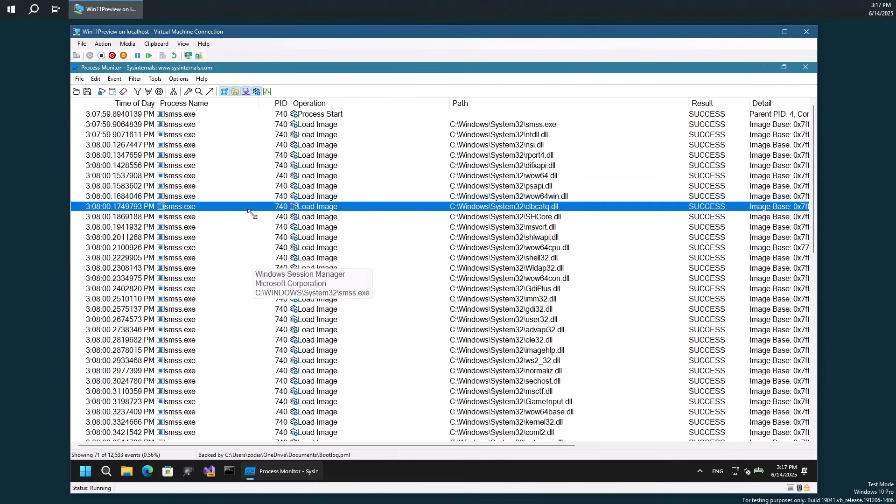
- Disable the smss.exe include rule in the filter, apply it, and look through the autochk.exe and csrss.exe startup events
click(138, 91)
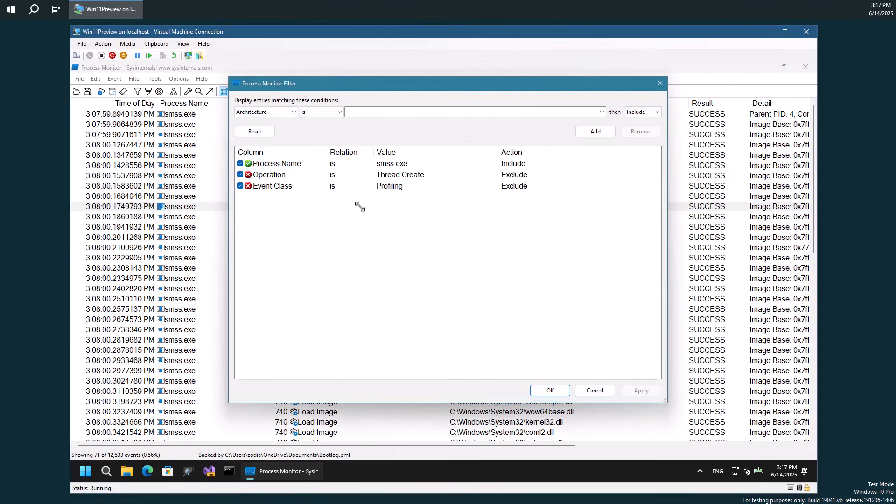
click(240, 163)
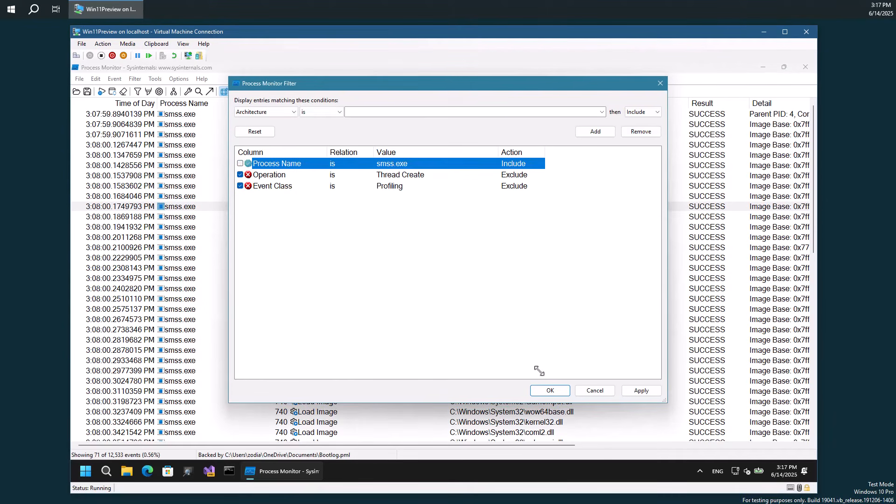
click(544, 391)
scroll(233, 199, down, 9)
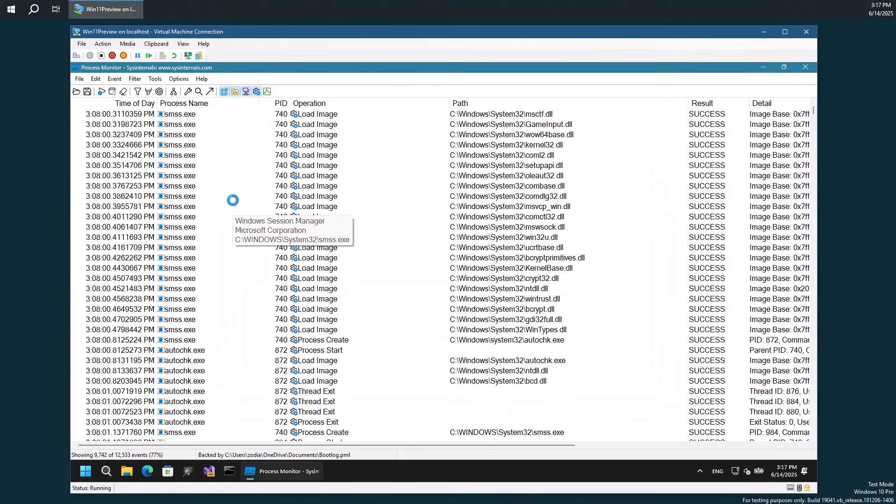
scroll(233, 200, down, 10)
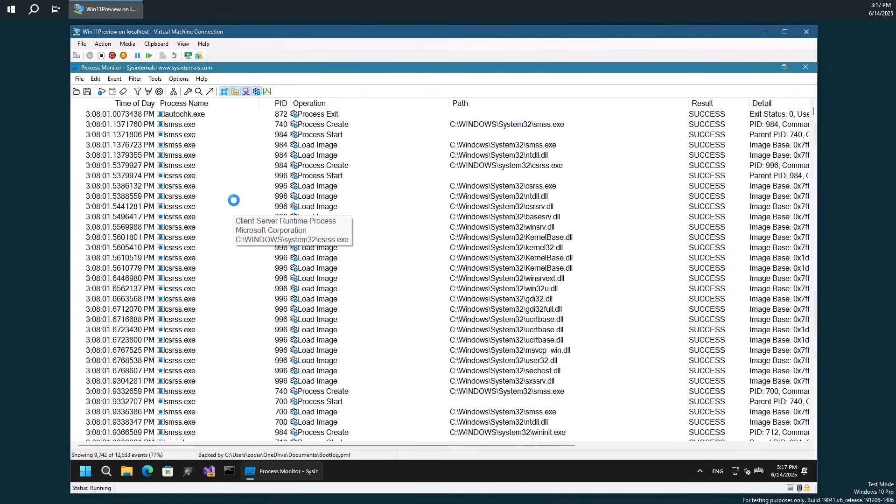
scroll(233, 200, up, 15)
scroll(234, 200, up, 4)
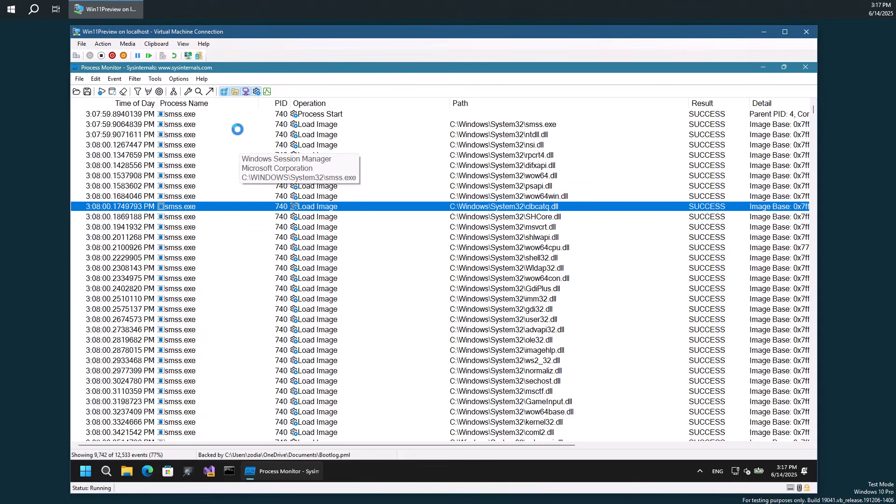
- Check the Advanced Output setting, leave it enabled, and exit Process Monitor
click(135, 78)
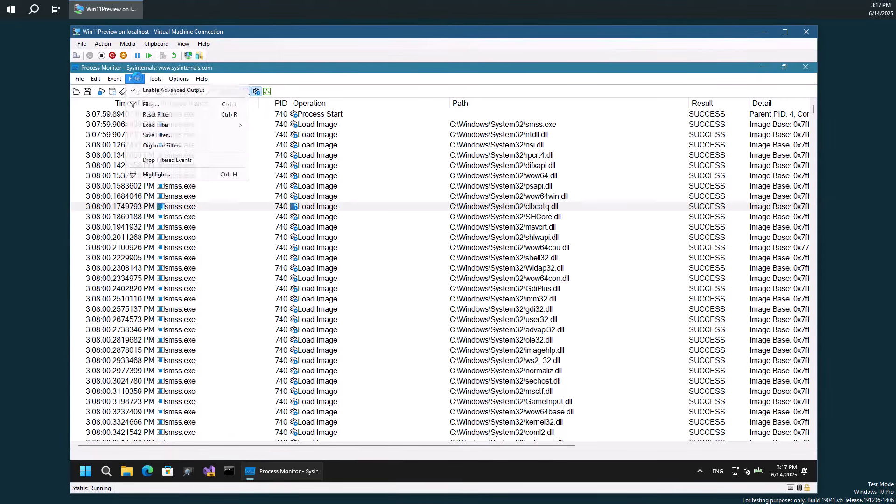
click(141, 89)
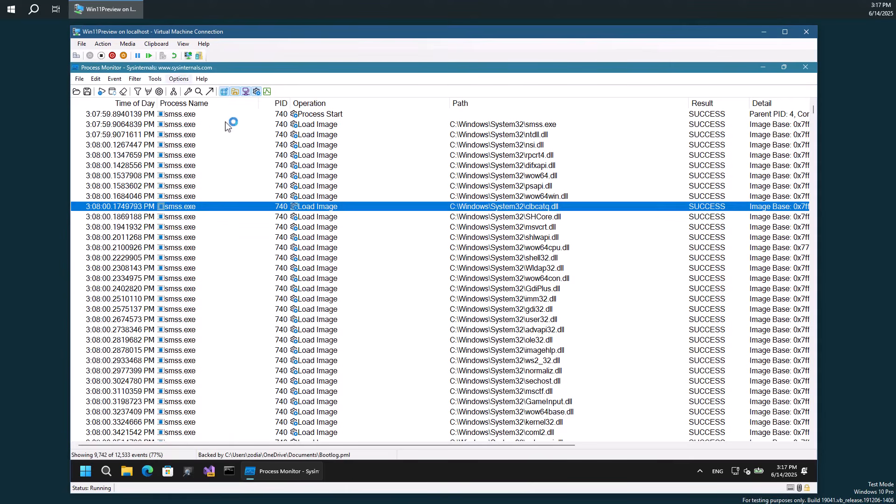
click(80, 79)
click(108, 168)
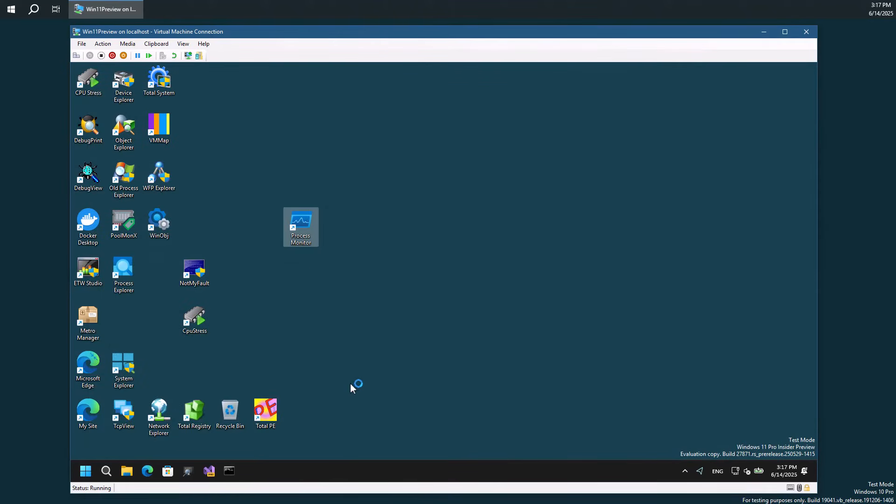
- Relaunch Process Monitor with elevated permission, remove the smss.exe include rule from the startup filter, and accept the remaining rules
double_click(300, 225)
click(399, 346)
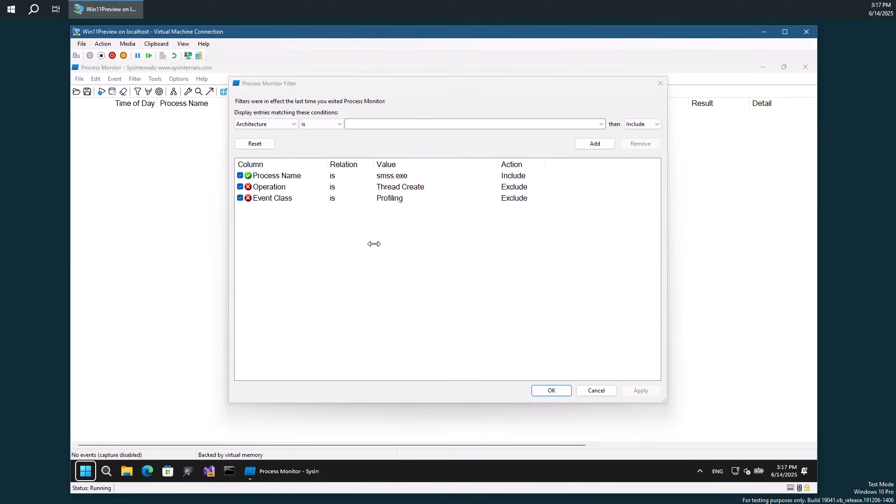
click(242, 177)
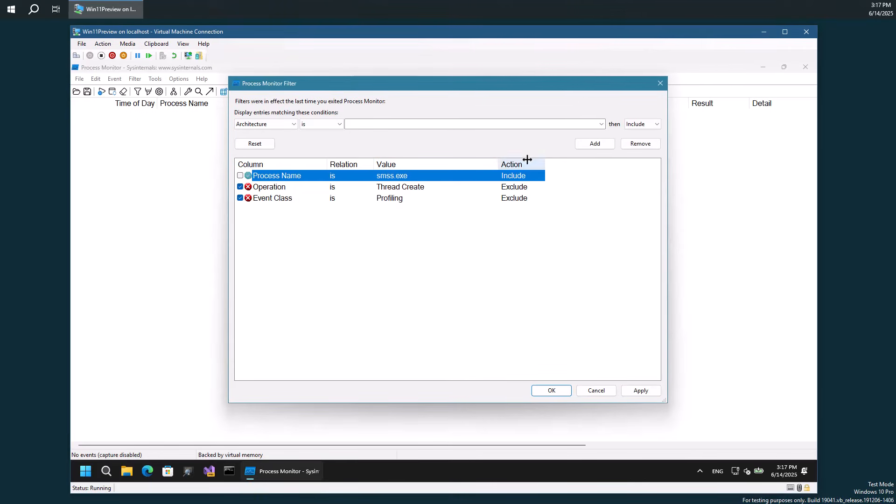
click(636, 143)
click(552, 390)
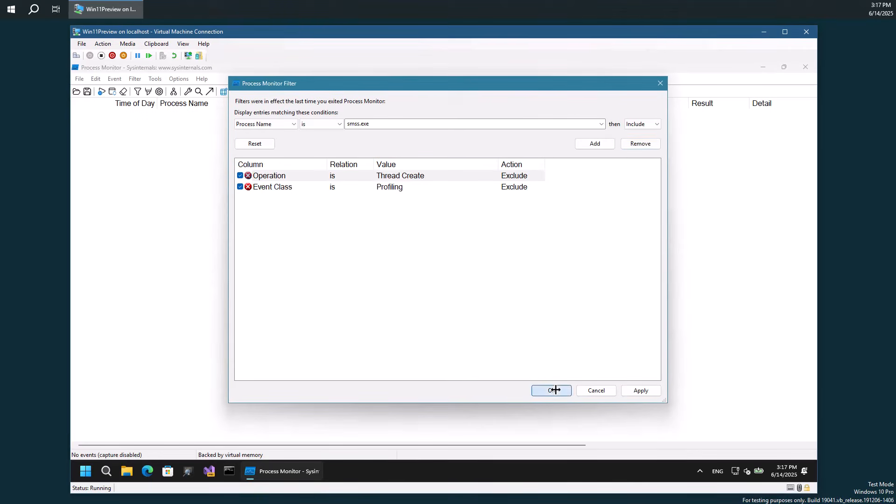
- Enable boot logging without thread profiling events and exit Process Monitor
click(179, 79)
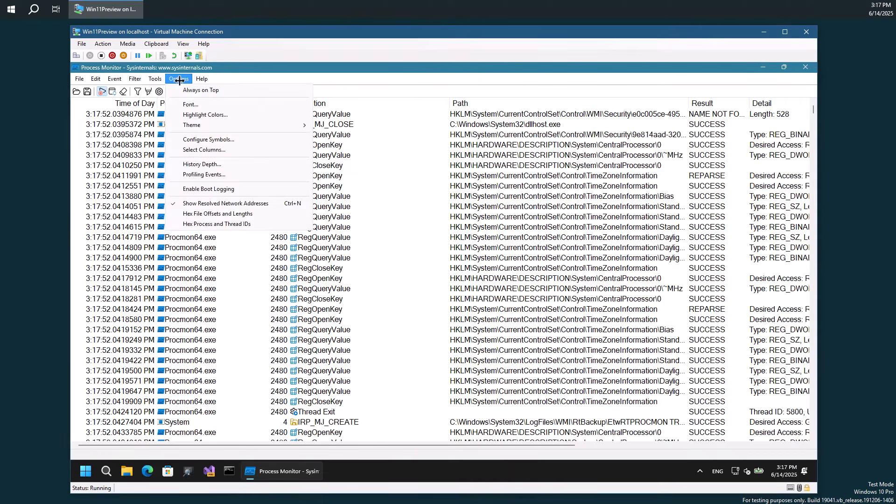
click(213, 189)
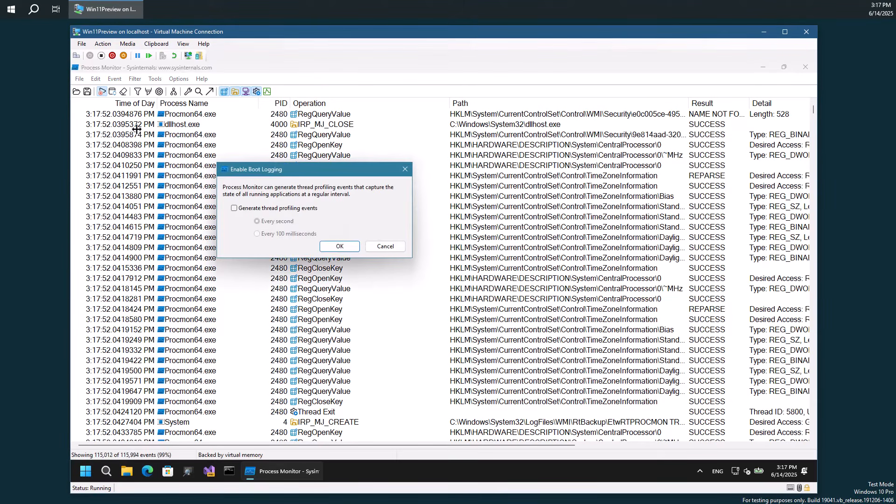
click(339, 246)
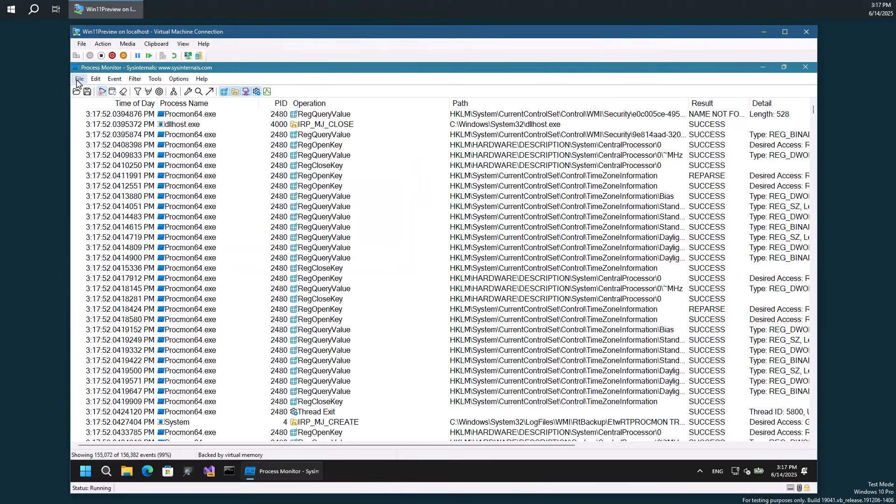
click(80, 78)
click(96, 168)
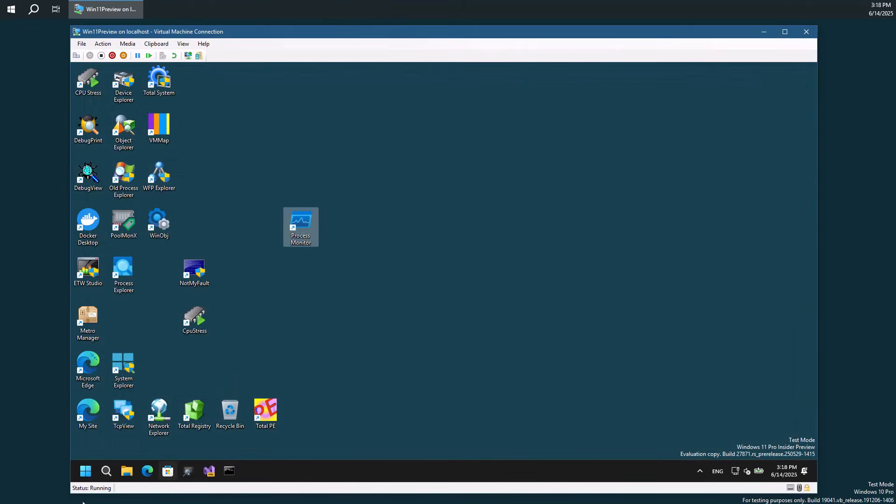
- Restart Windows in the virtual machine to capture the boot activity
right_click(92, 467)
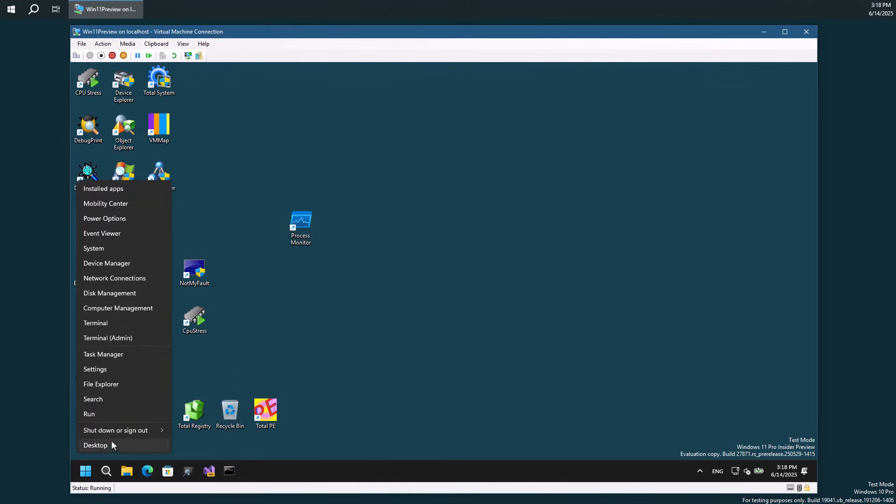
mouse_move(117, 430)
click(196, 460)
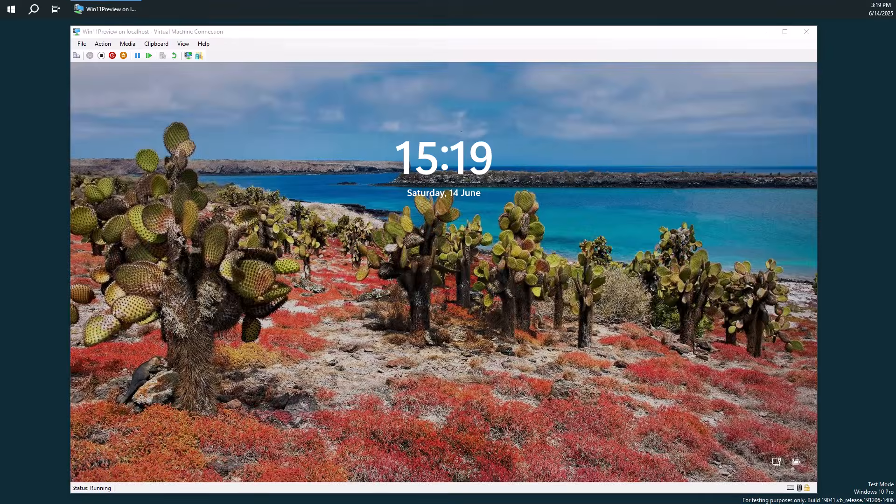
- Return to the virtual machine's desktop, start Process Monitor with elevated permission, and accept the Thread Create and Profiling exclusion rules
click(444, 273)
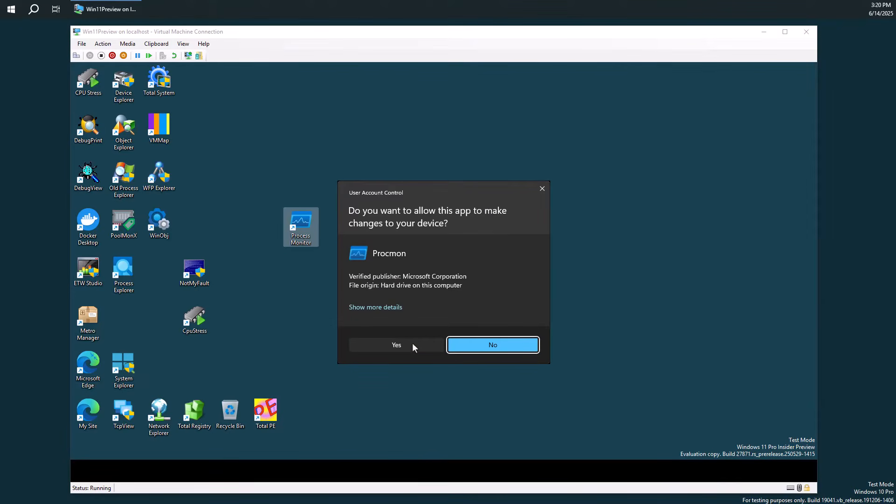
click(414, 347)
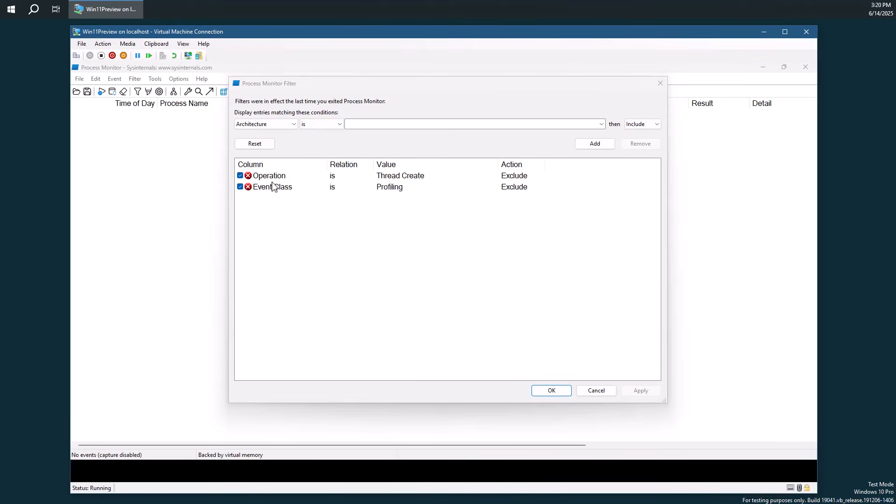
click(551, 392)
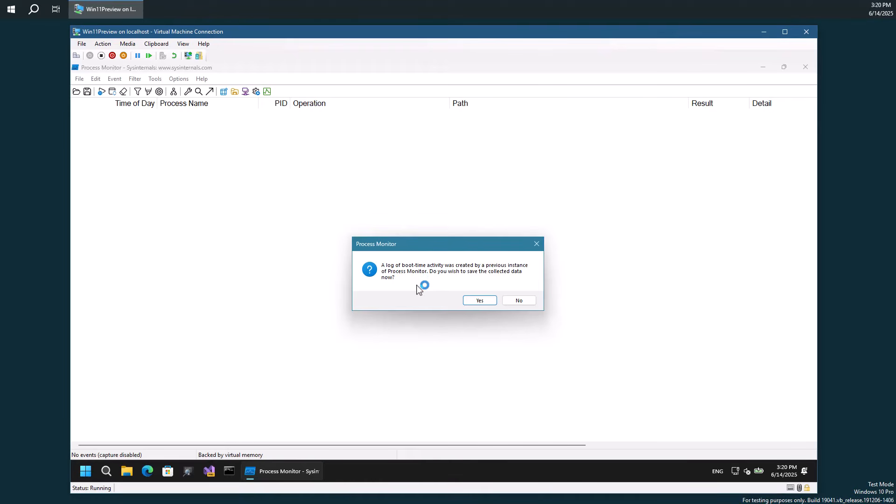
- Save the collected boot-time data as Bootlog.pml in the Documents folder, replacing the existing log file
click(473, 302)
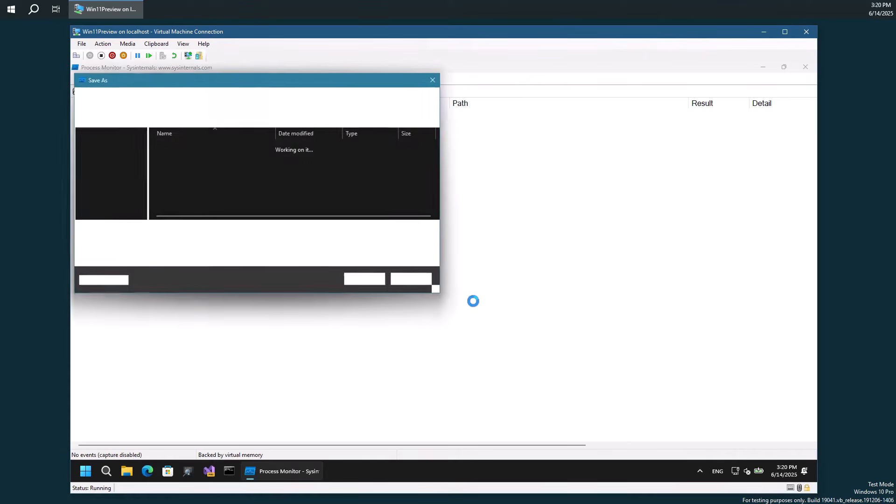
drag(439, 290, 538, 333)
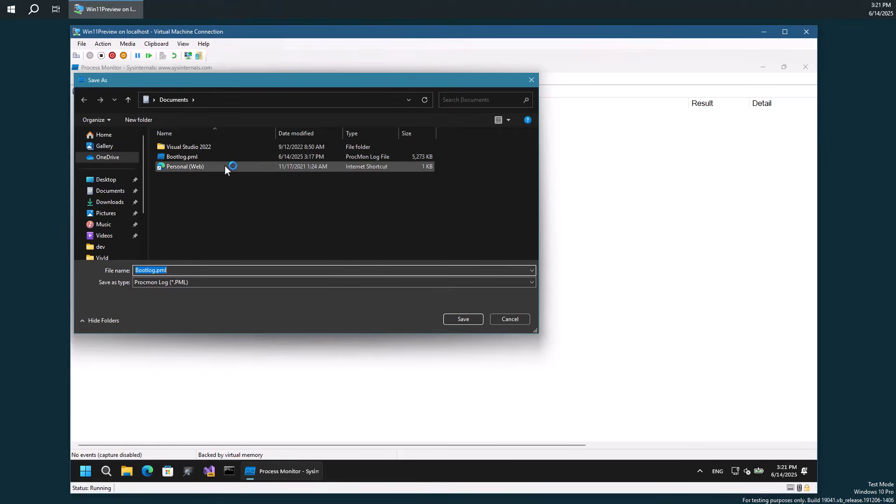
click(463, 319)
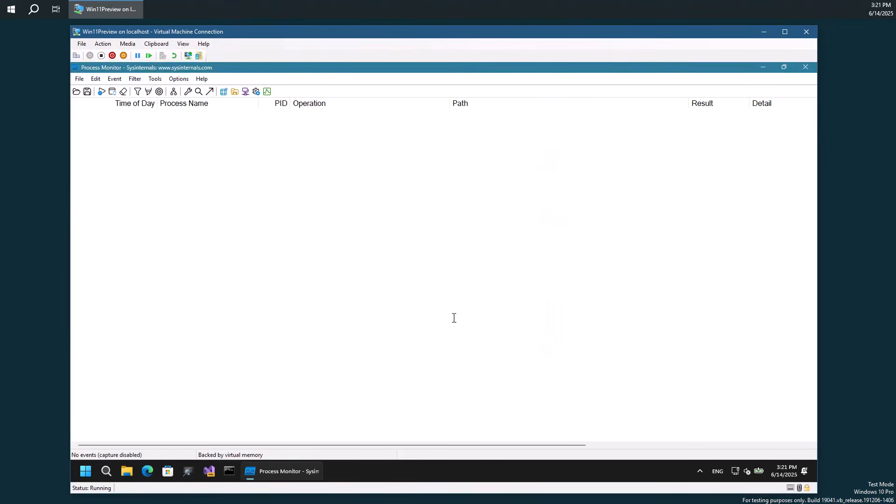
click(455, 295)
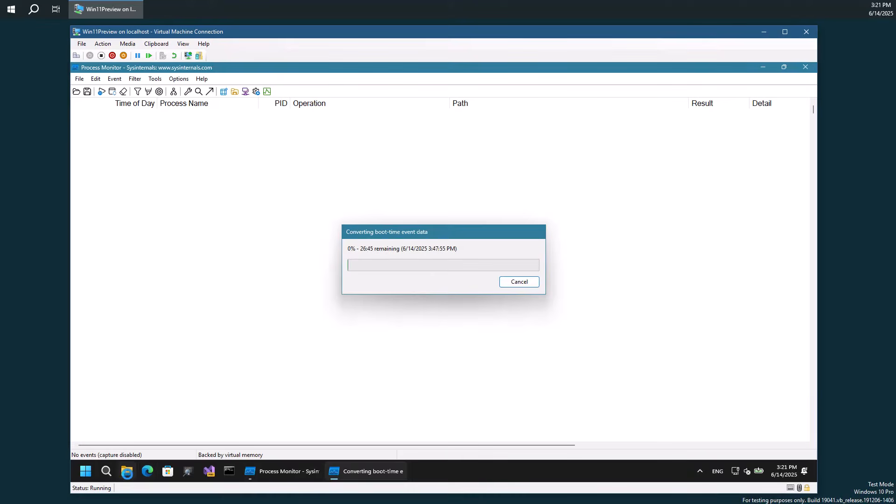
- Switch to File Explorer, check the size of Bootlog.pml in Documents during and after the conversion, and minimize the window
key(super+e)
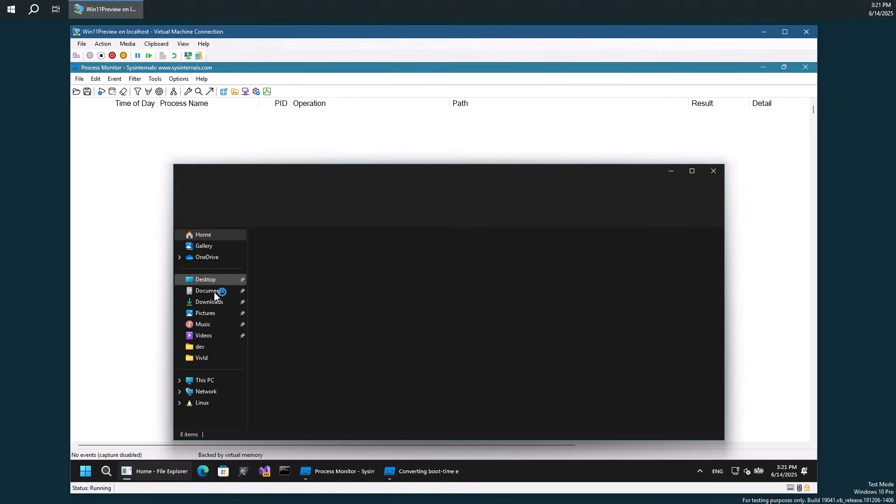
click(212, 291)
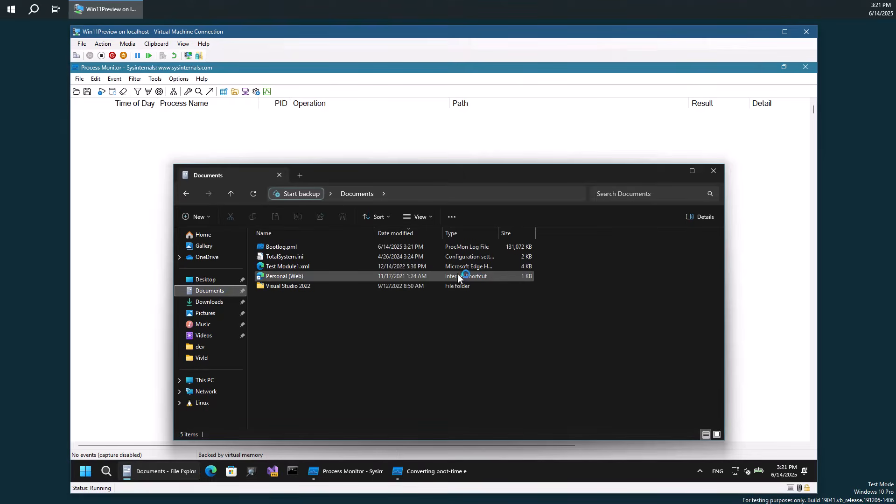
drag(536, 232, 546, 232)
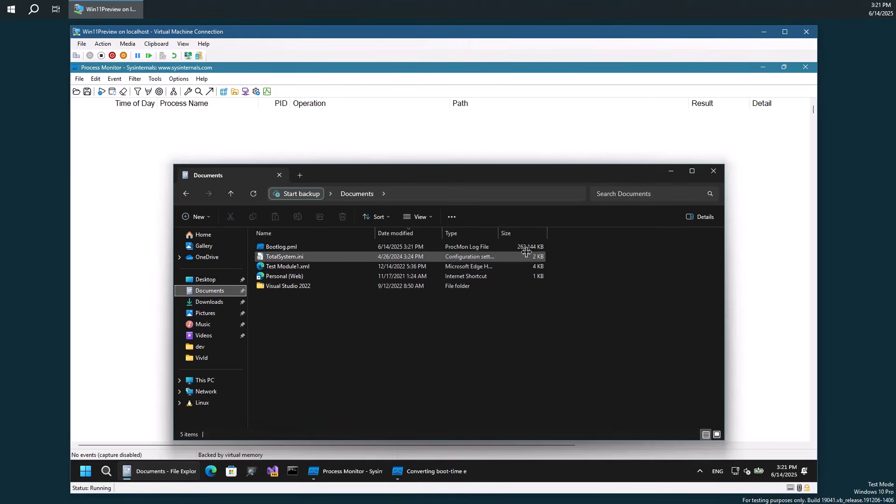
drag(480, 178, 432, 116)
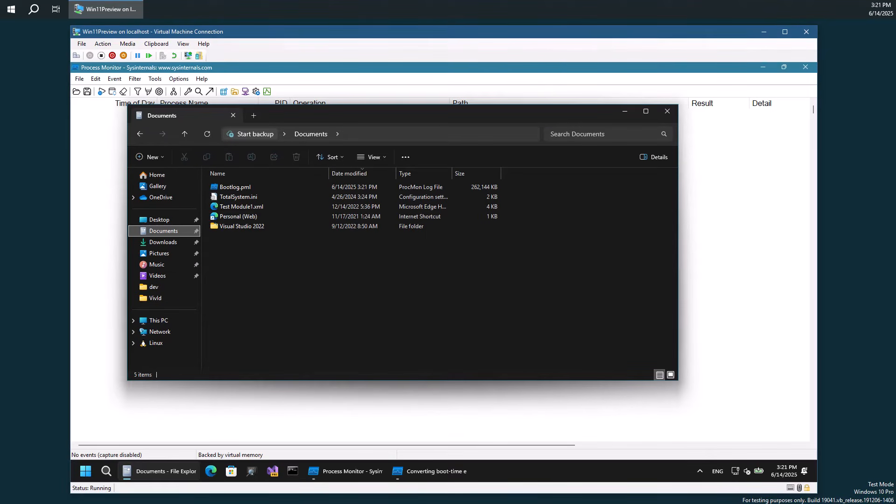
drag(385, 119, 407, 138)
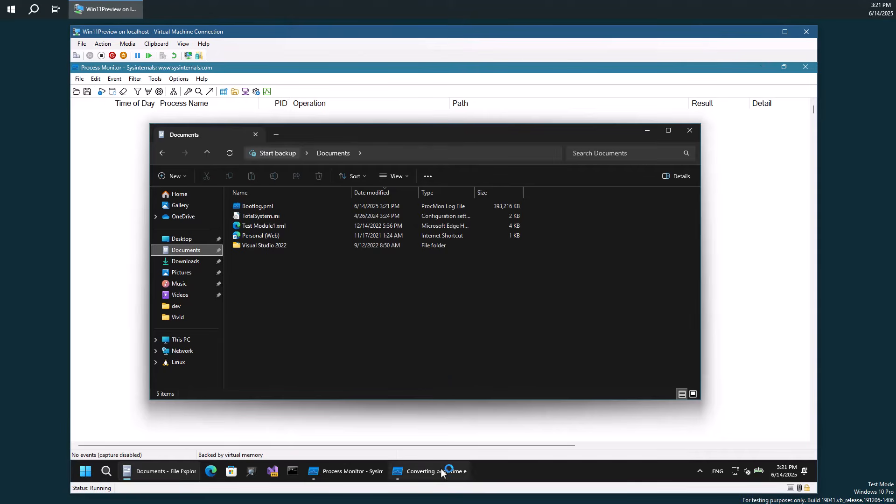
mouse_move(440, 468)
click(430, 420)
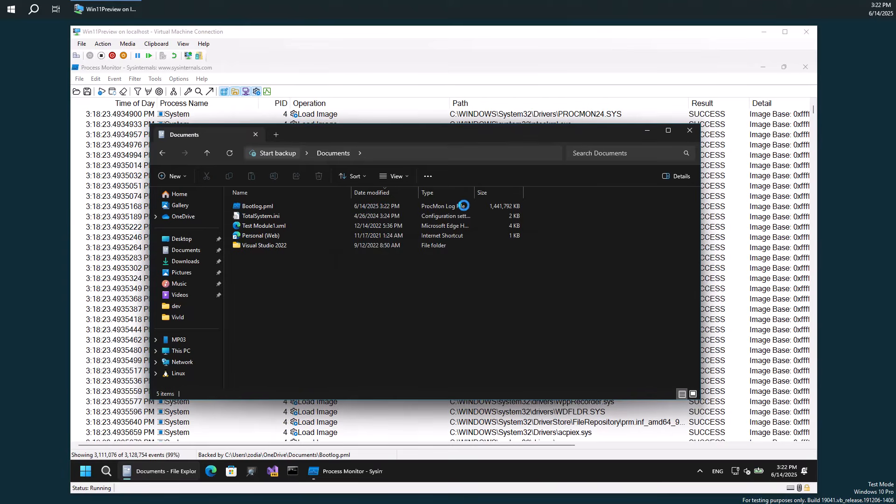
click(465, 206)
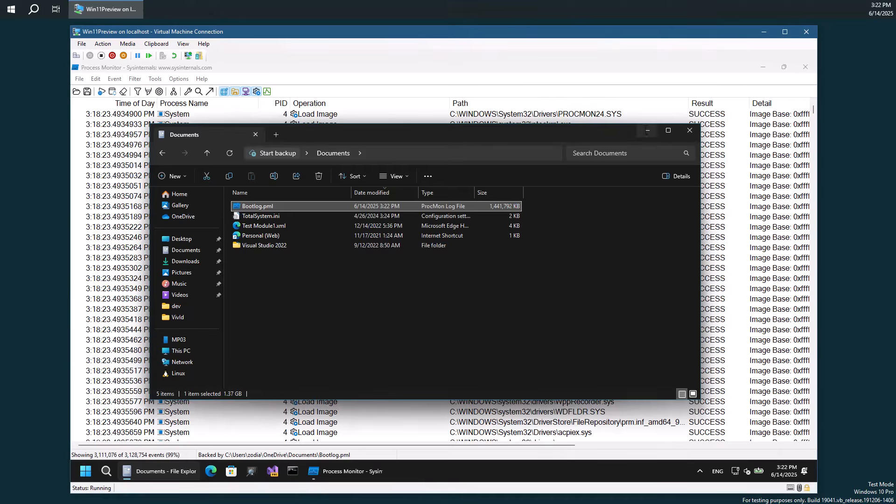
click(647, 131)
- Examine the first Load Image events of the System process, including PROCMON24.SYS, ntoskrnl.exe, hal.dll and kdnet.dll
click(206, 134)
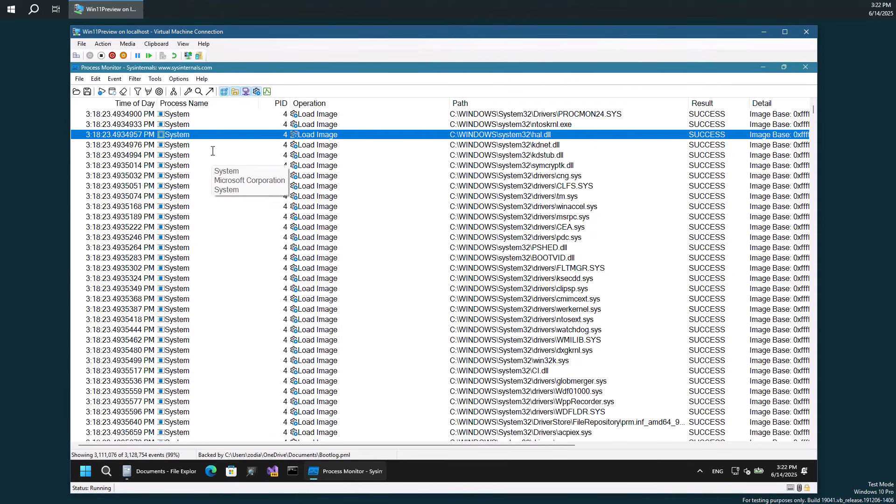
click(186, 115)
click(187, 124)
click(188, 135)
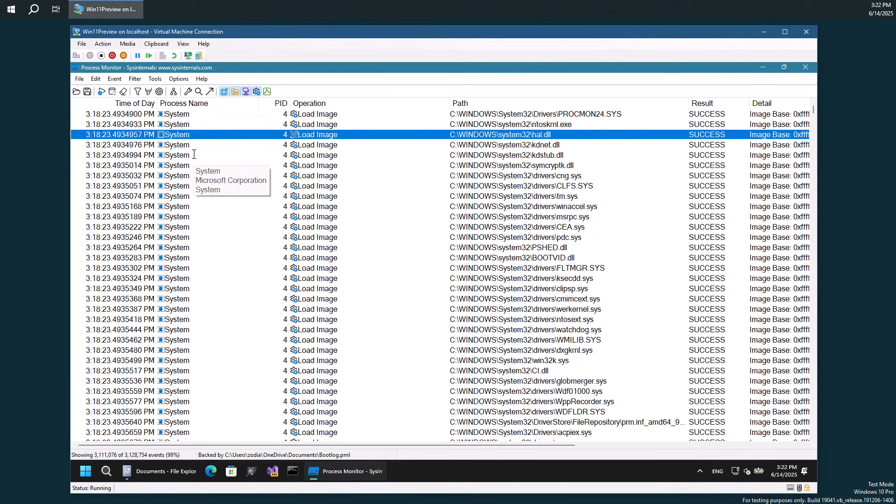
click(212, 116)
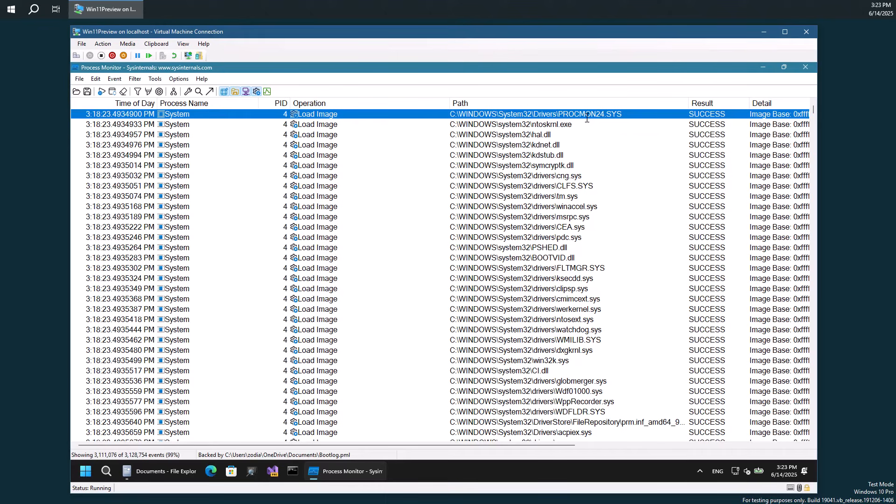
click(493, 125)
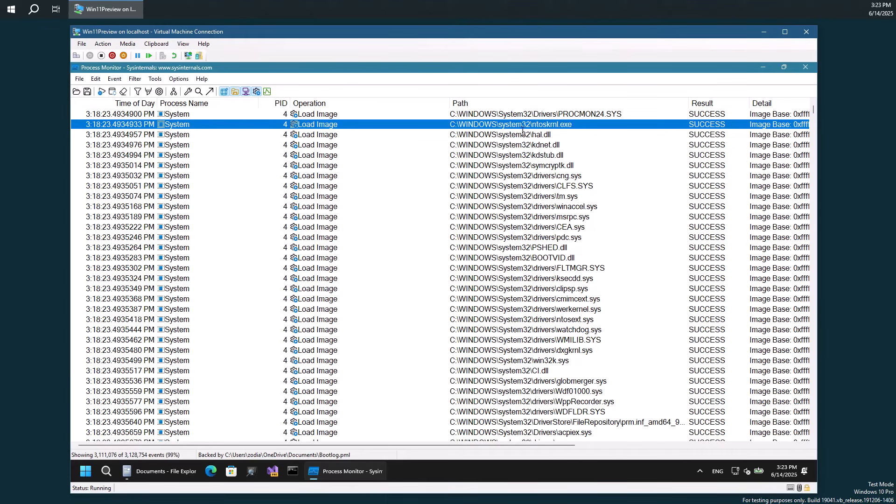
click(572, 114)
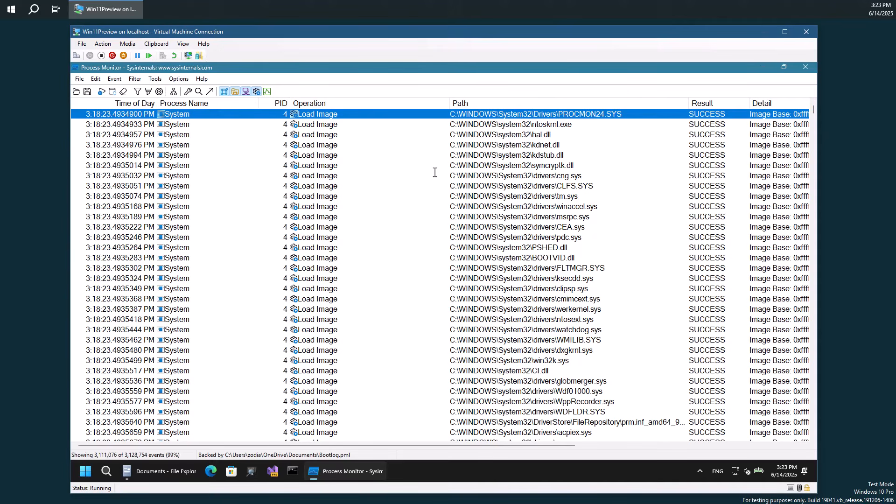
click(526, 145)
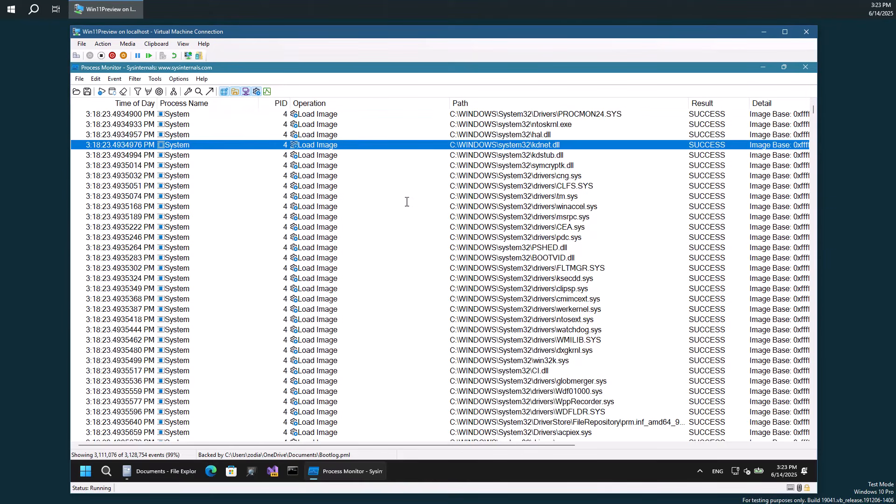
- Examine the System process's early registry operations that follow the driver image loads in the boot log
scroll(406, 201, down, 6)
scroll(405, 202, down, 20)
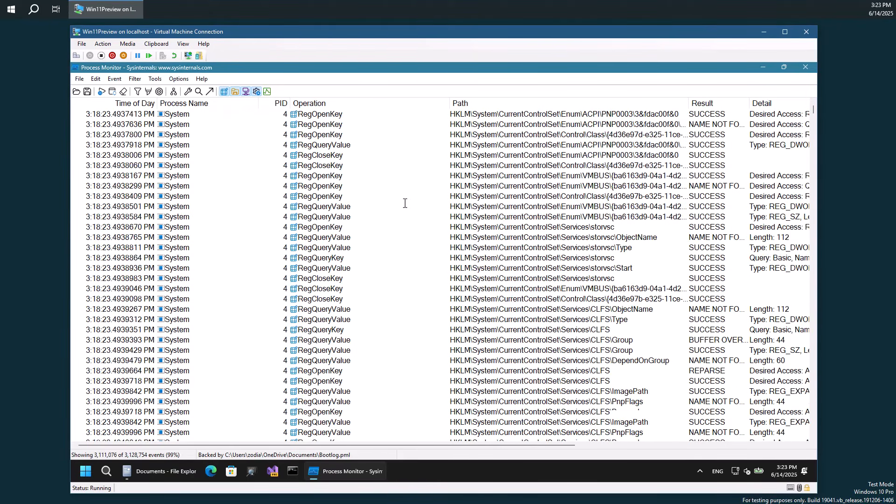
scroll(405, 202, down, 12)
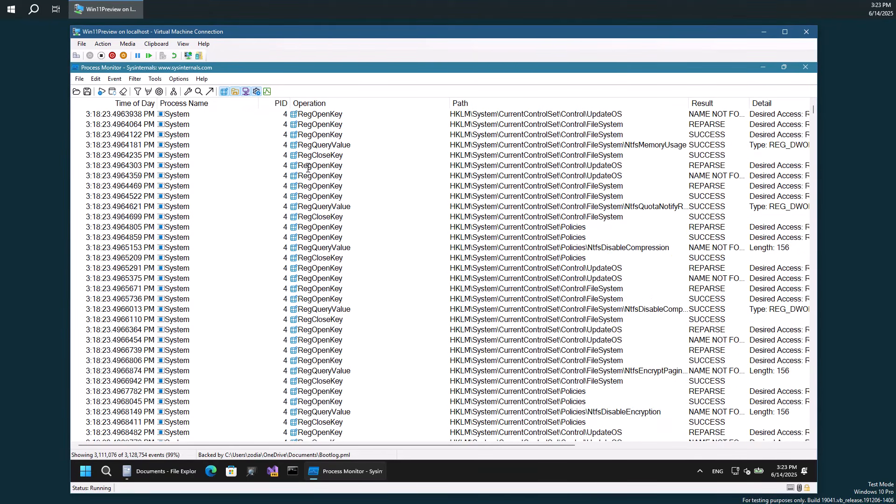
scroll(238, 154, up, 20)
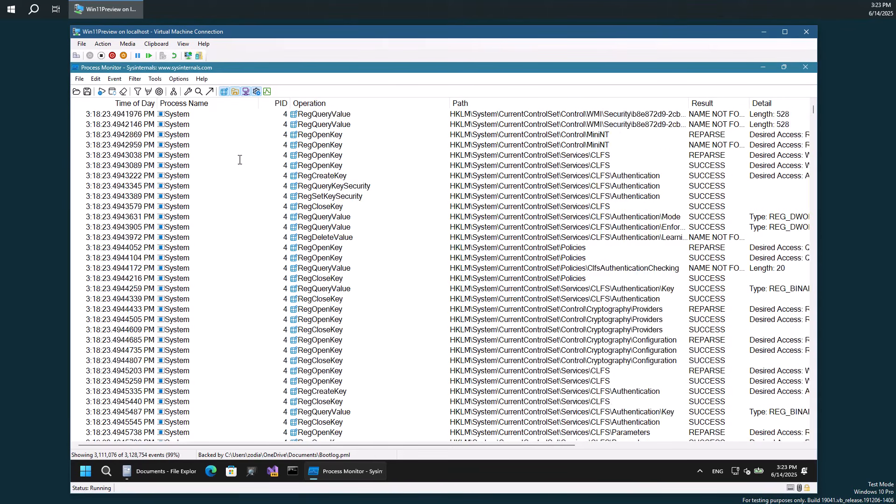
scroll(242, 163, down, 12)
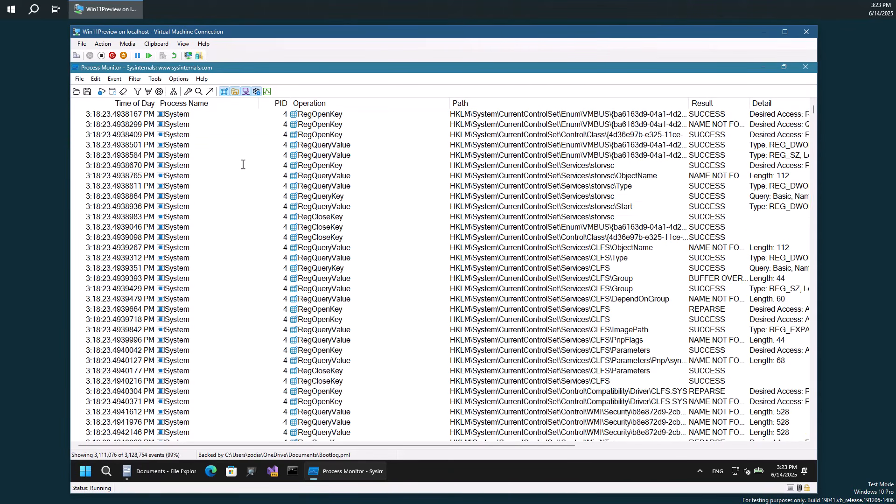
click(334, 199)
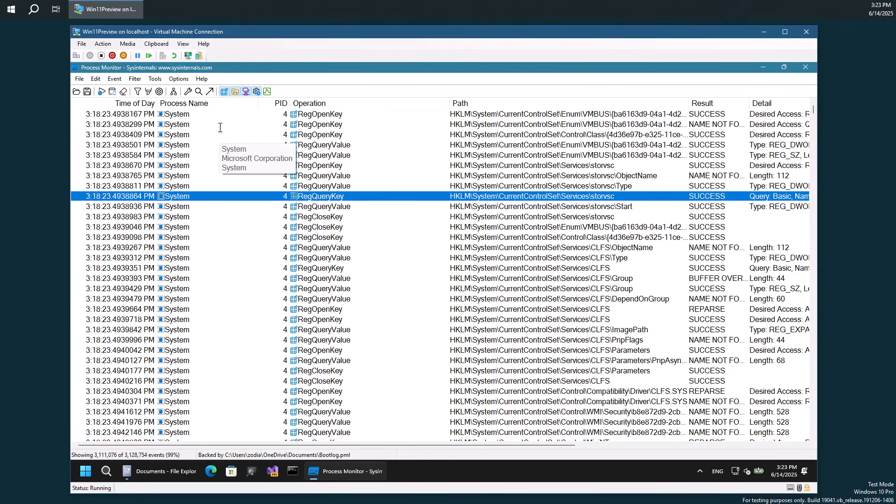
- Hide registry activity in the boot log and inspect the System process's IRP_MJ file system operations
click(224, 91)
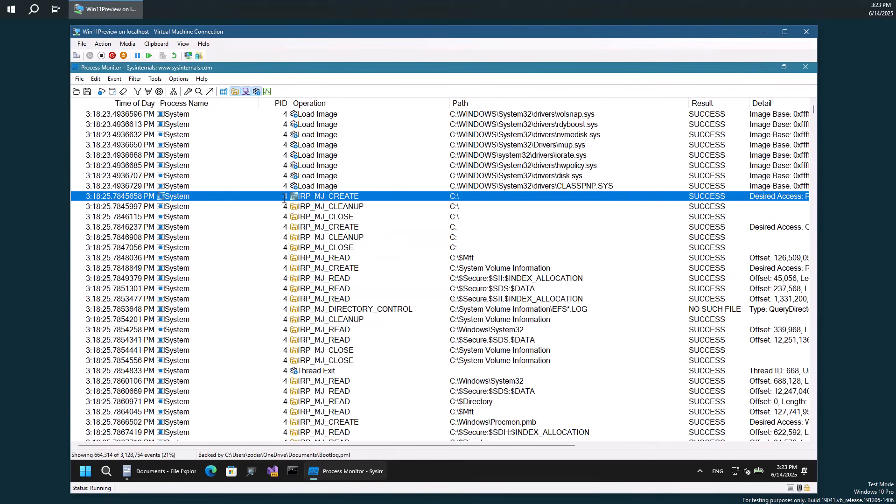
scroll(286, 204, down, 2)
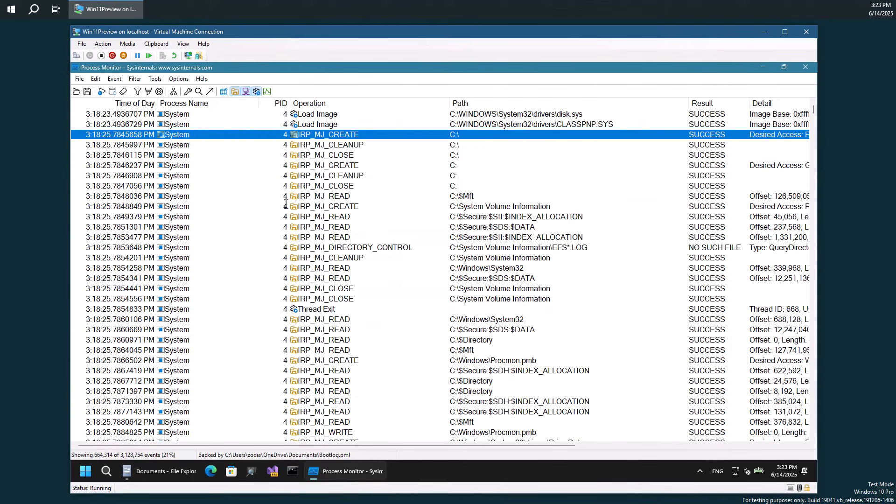
click(327, 178)
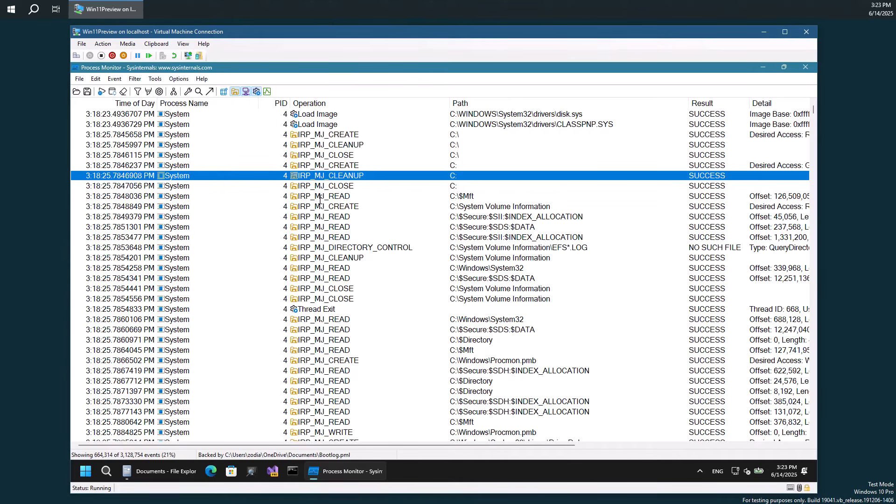
click(320, 186)
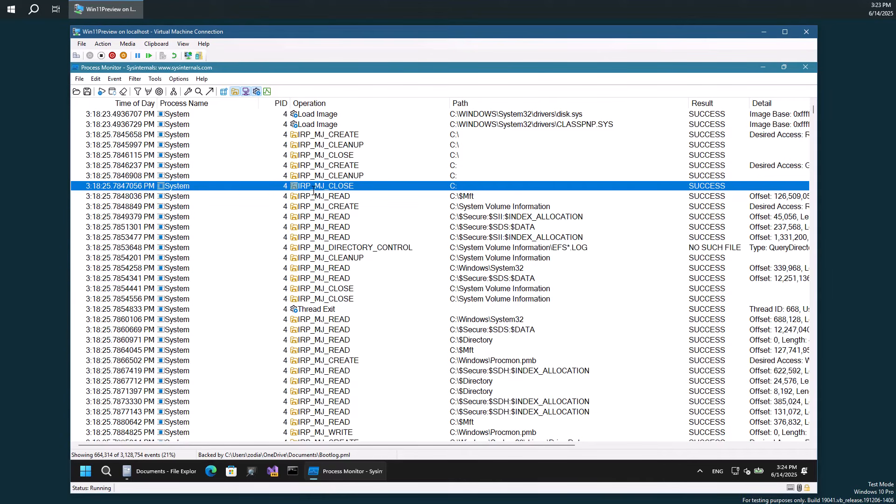
click(325, 217)
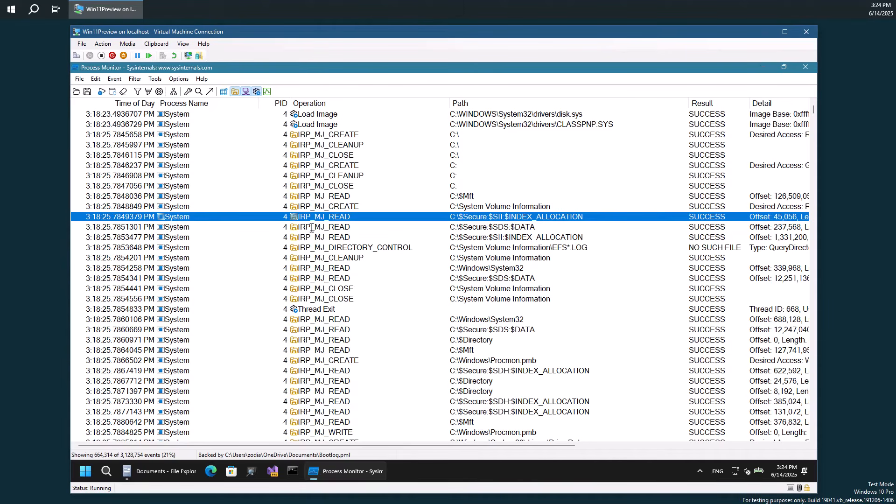
- Turn off Advanced Output for the boot log
click(135, 79)
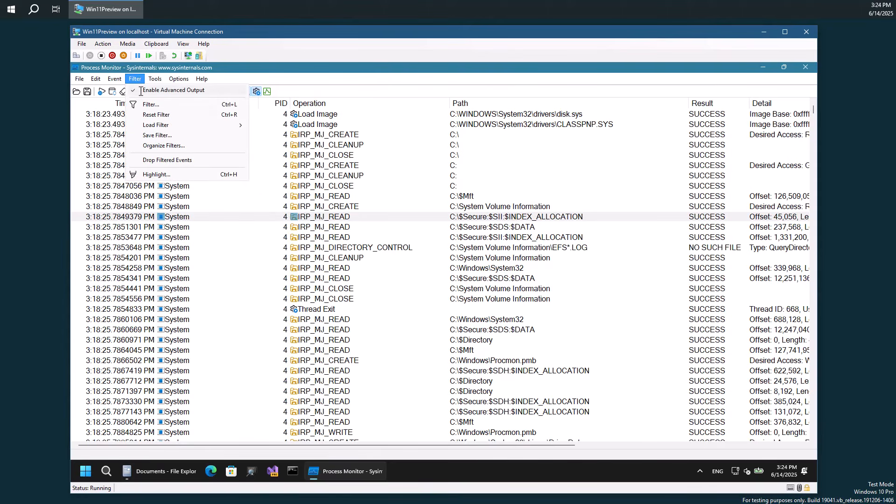
click(357, 231)
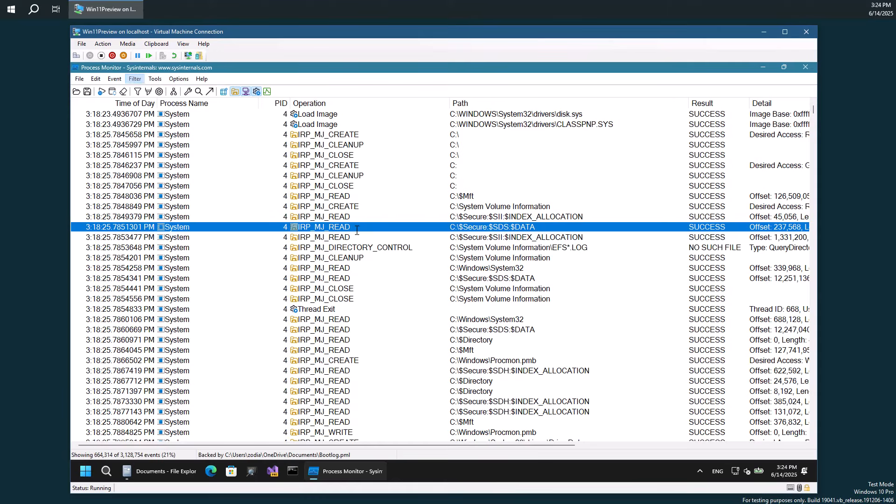
click(137, 79)
click(144, 89)
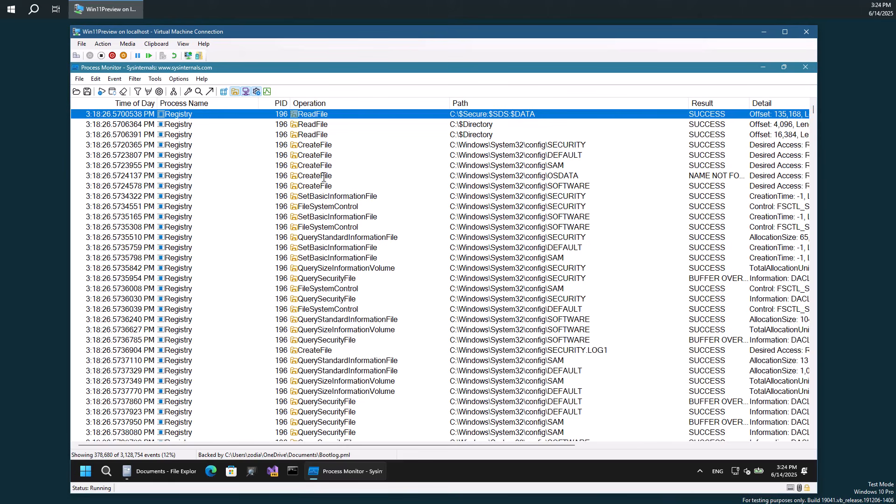
- Examine the Registry process's ReadFile and CreateFile events at the start of the basic output
click(326, 144)
click(326, 157)
click(330, 176)
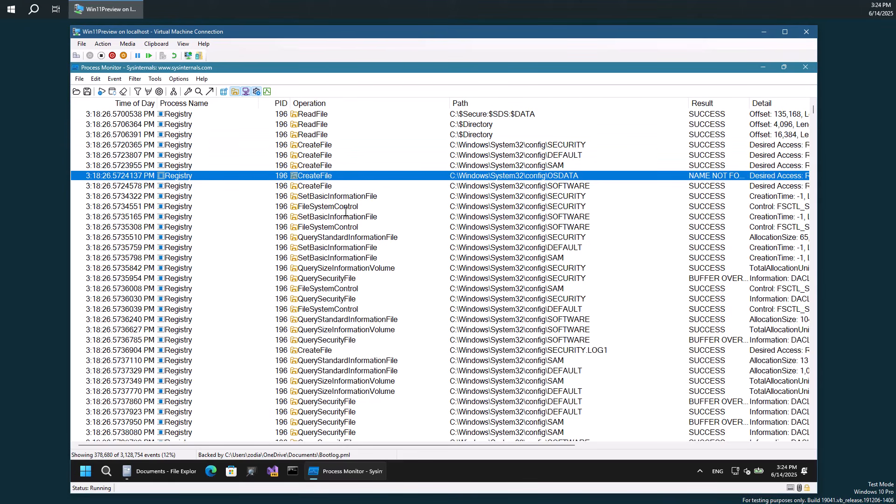
scroll(348, 215, down, 12)
scroll(349, 219, up, 12)
click(191, 124)
click(194, 136)
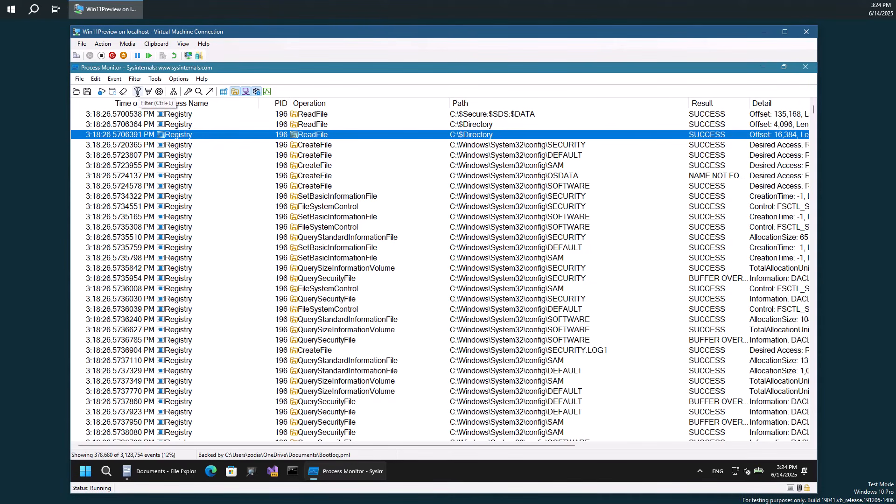
- Disable the filter rule that excludes the System process and apply the changed filter
click(137, 92)
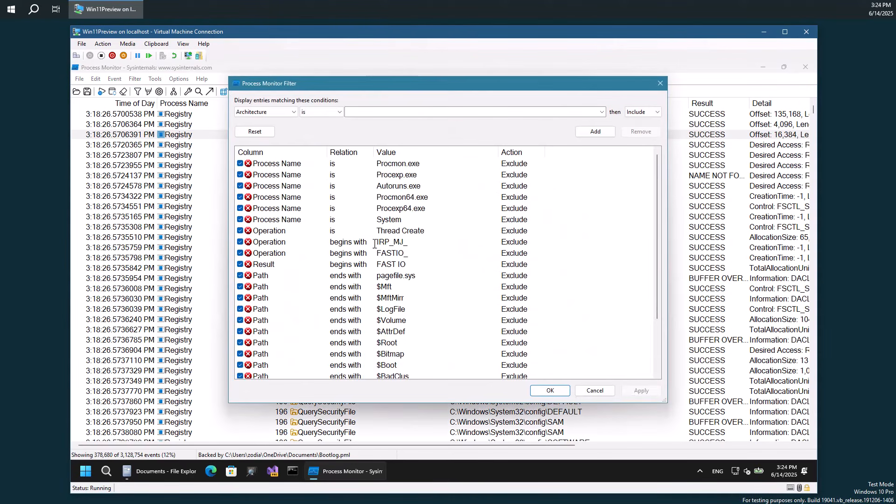
scroll(393, 256, down, 2)
scroll(398, 210, up, 2)
click(240, 219)
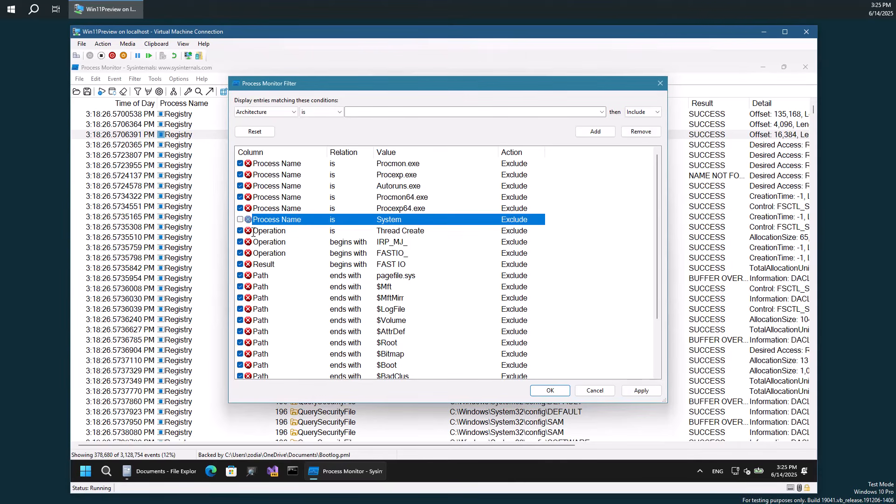
click(550, 390)
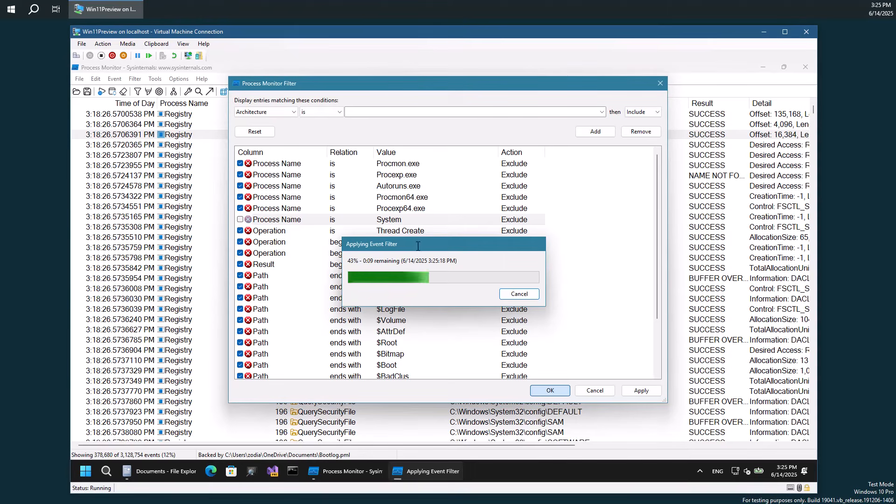
- Examine the System and Registry processes' file operations early in the boot log, from driver loading to bootstat.dat and registry hive access
drag(420, 246, 566, 220)
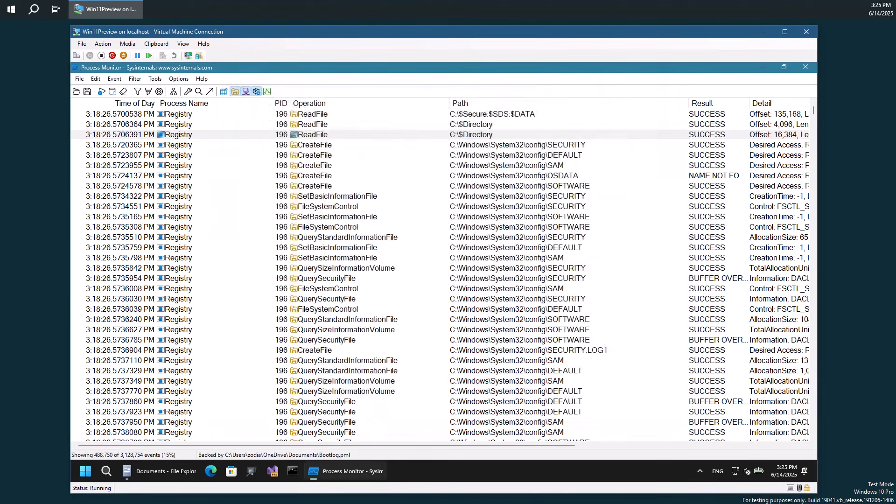
scroll(254, 227, up, 15)
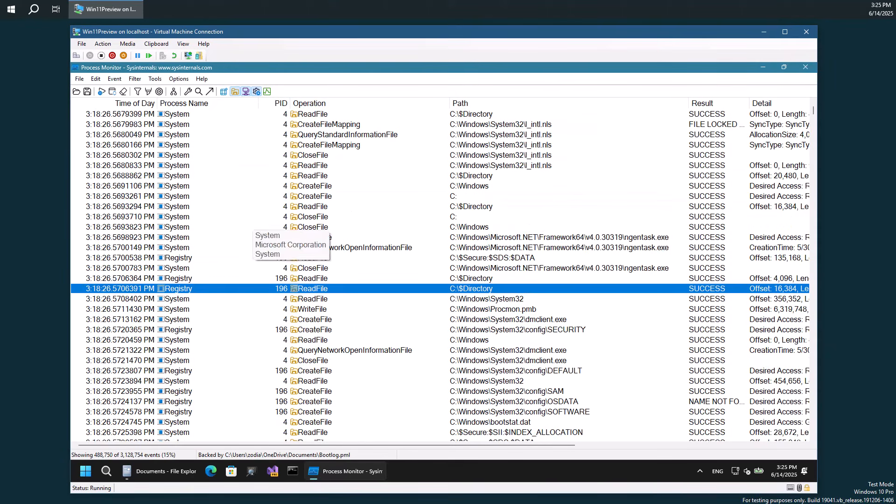
scroll(247, 228, down, 15)
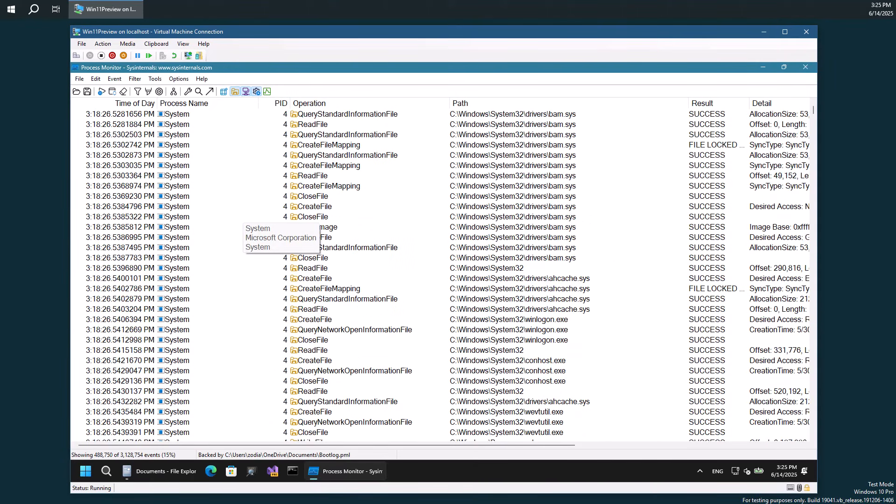
scroll(441, 275, down, 2)
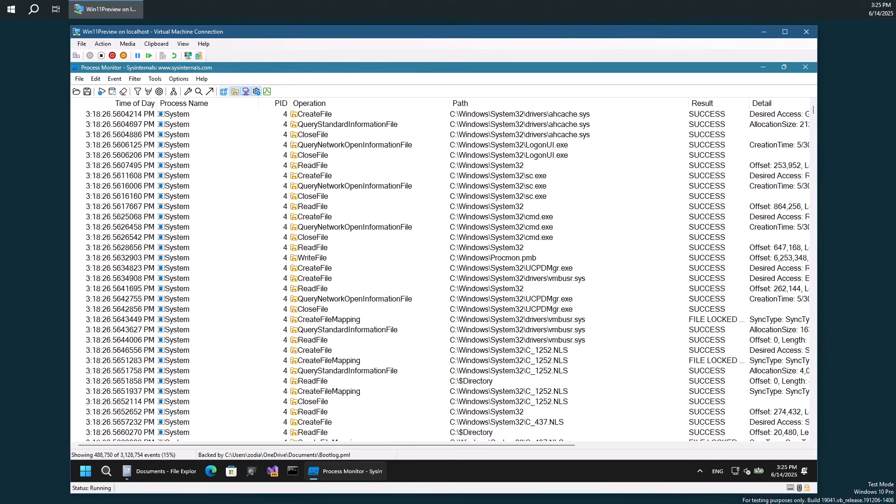
click(261, 196)
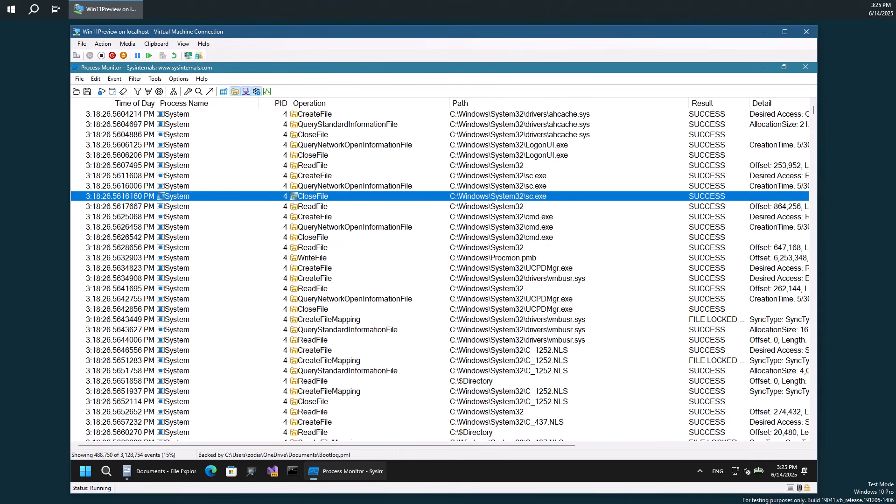
scroll(261, 196, down, 4)
scroll(261, 196, up, 3)
scroll(440, 275, down, 20)
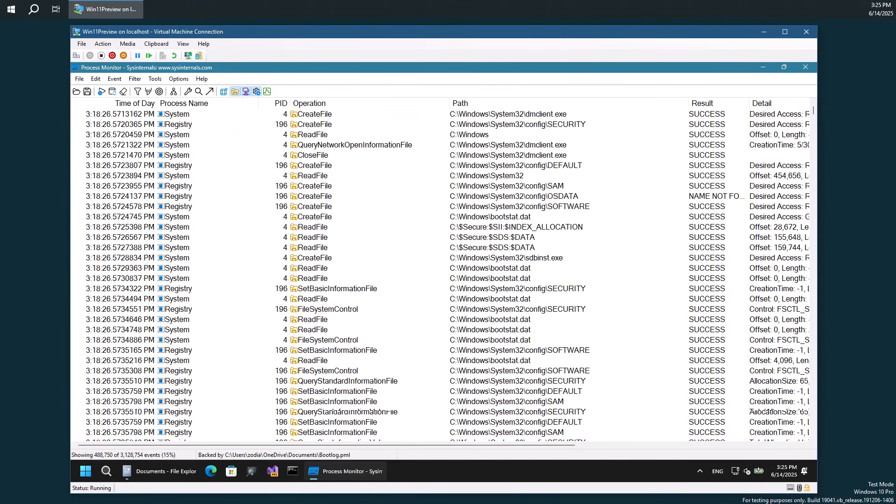
scroll(233, 254, down, 11)
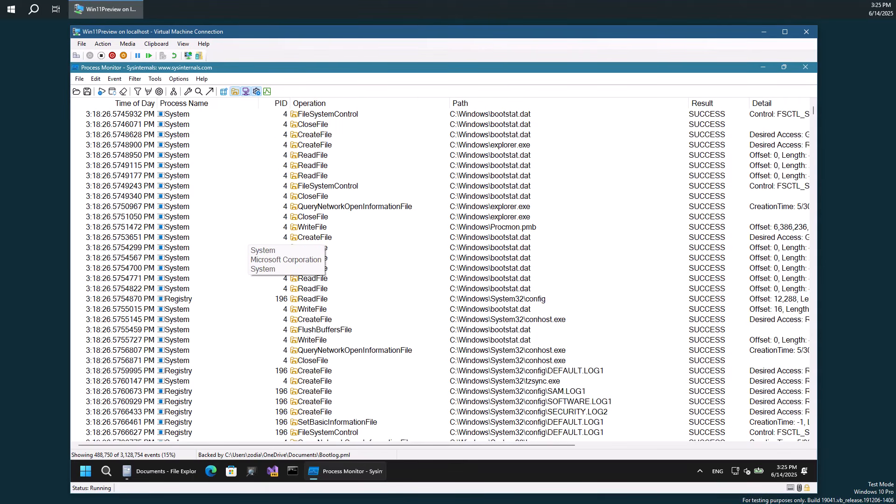
click(360, 217)
key(ctrl+f)
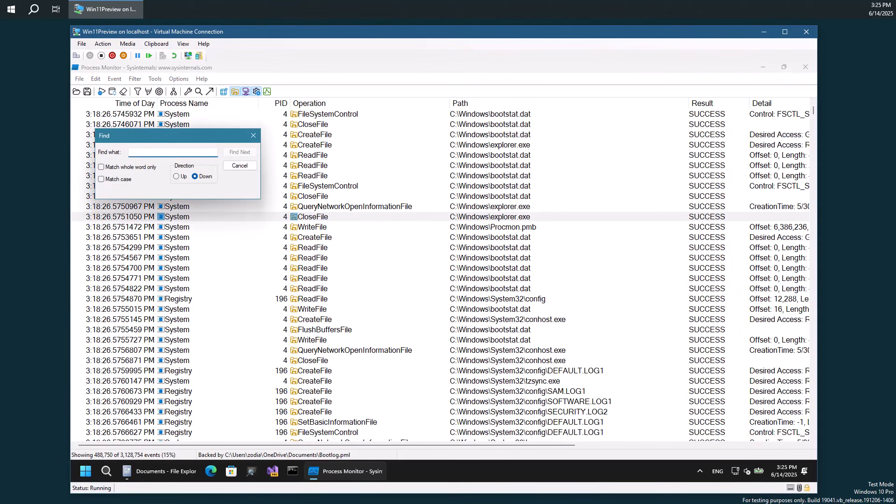
drag(177, 136, 265, 163)
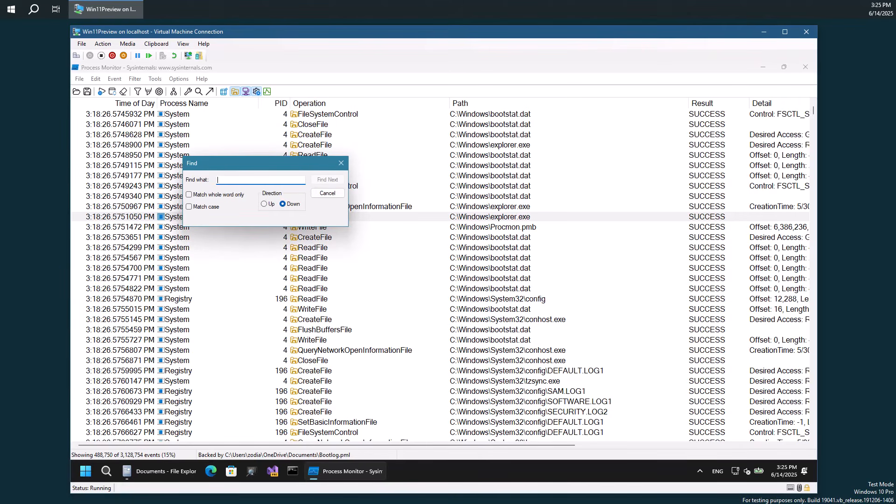
click(342, 163)
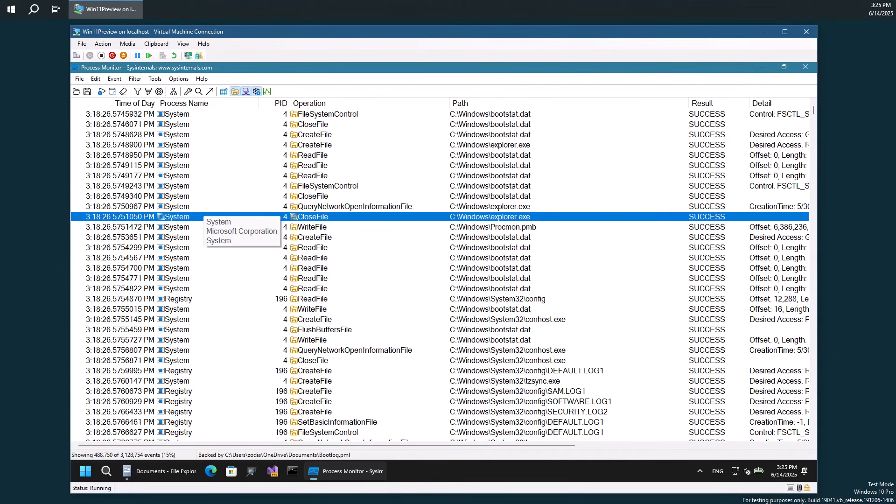
- Add a filter rule that includes events whose Path contains "explorer" and apply it to the boot log
scroll(440, 276, down, 13)
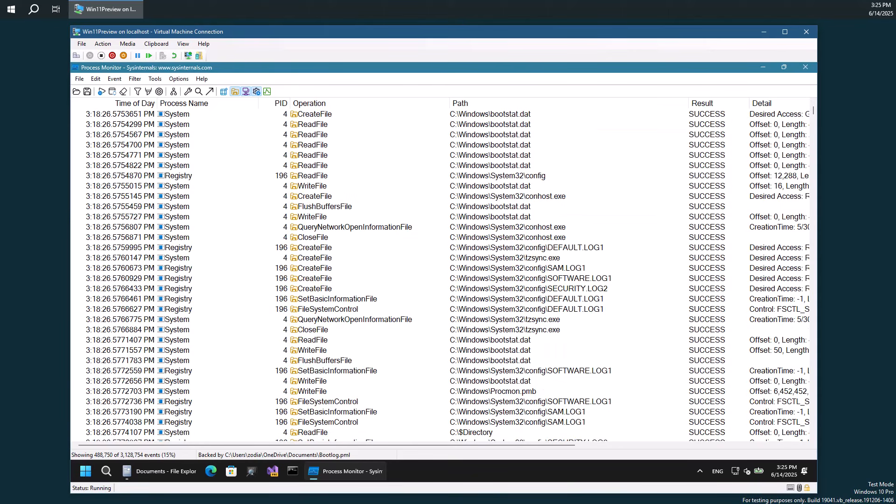
scroll(440, 275, down, 5)
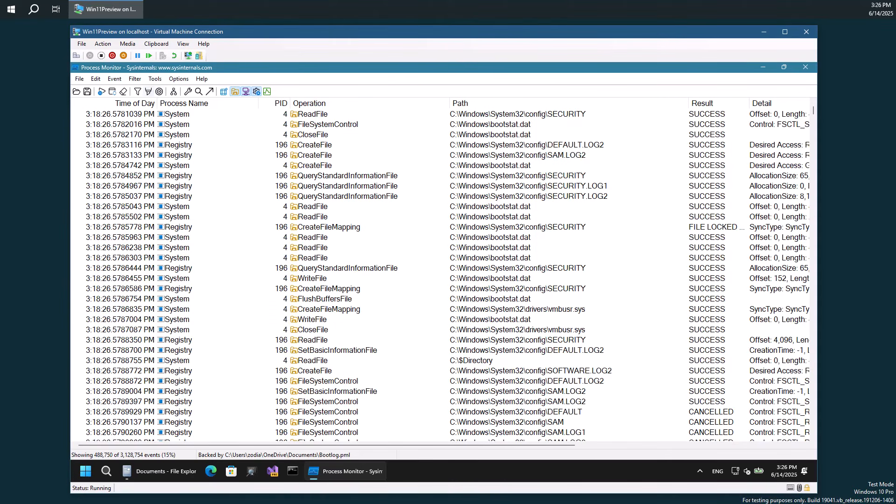
click(138, 91)
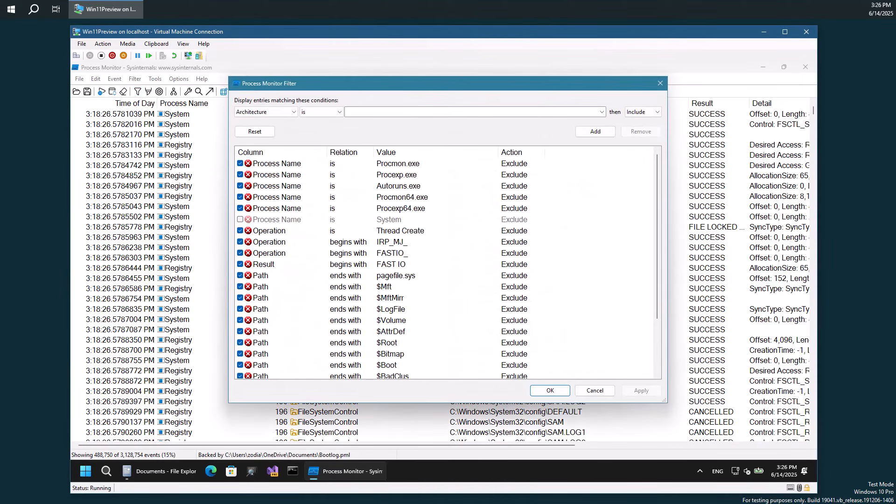
click(275, 112)
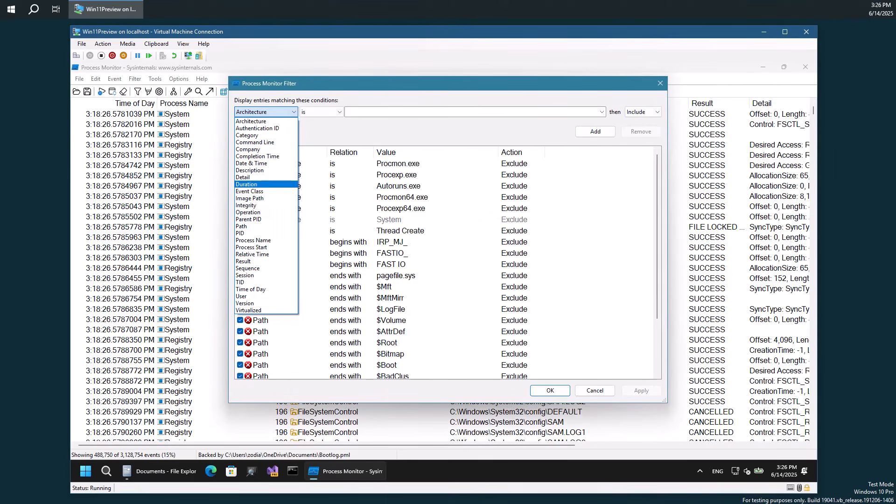
click(260, 226)
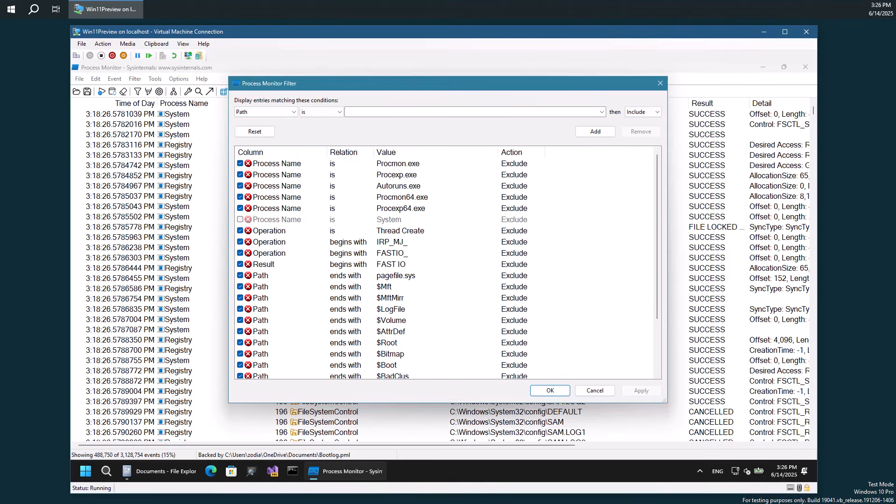
click(327, 112)
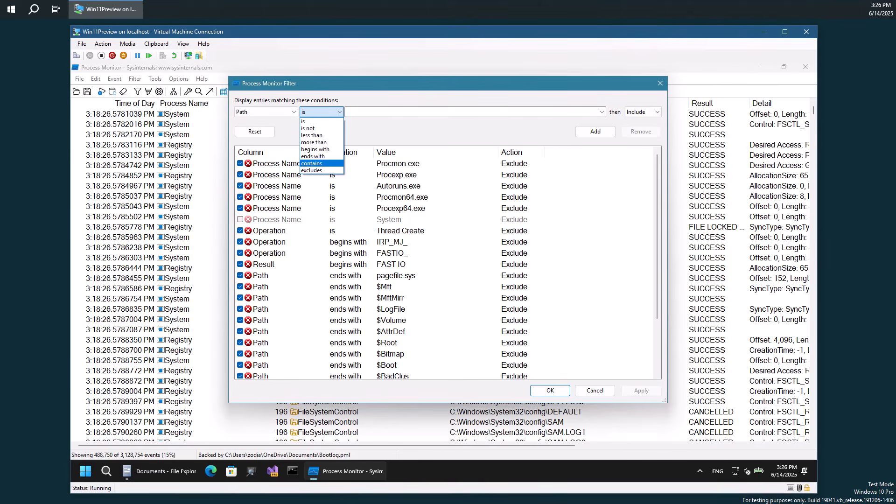
click(311, 162)
click(367, 111)
text(explorer)
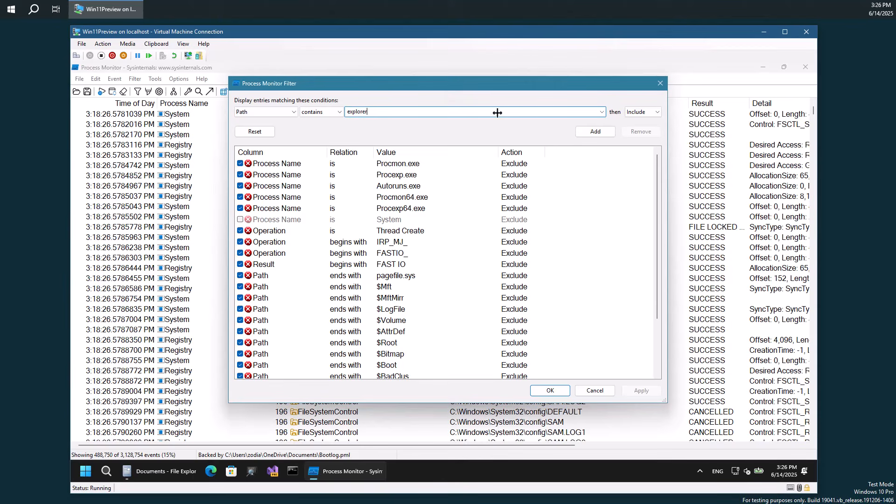
click(595, 131)
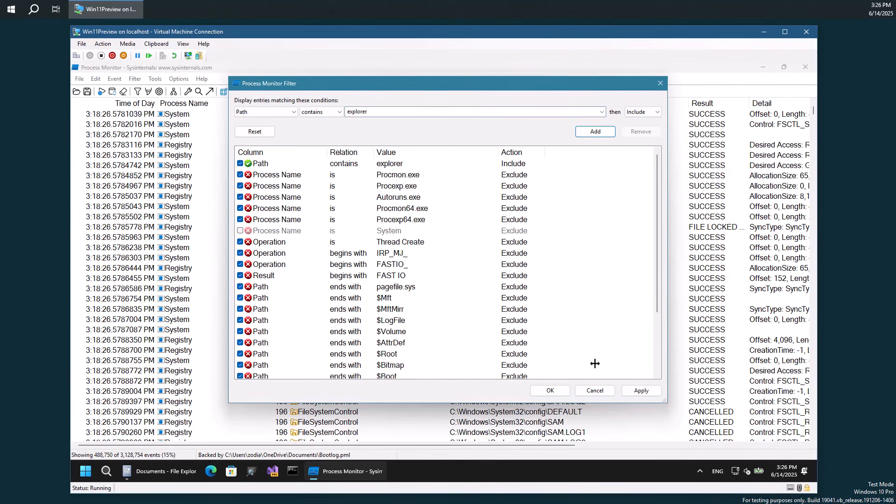
click(553, 391)
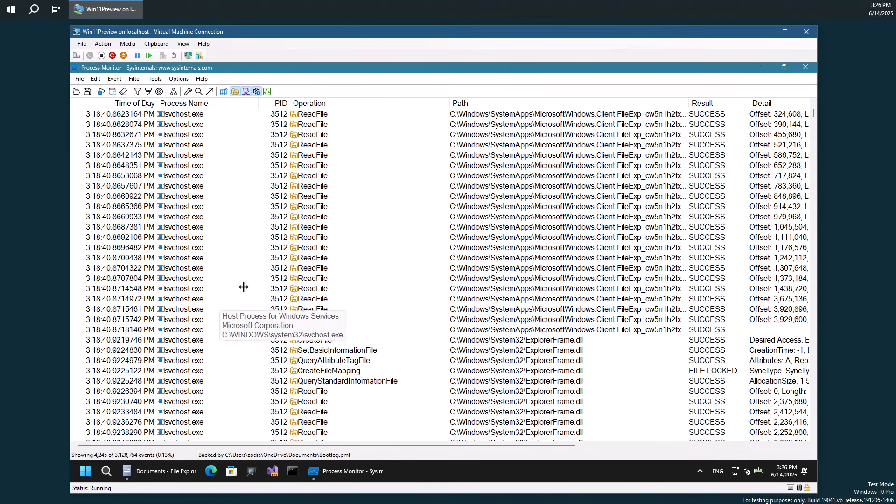
- Examine the explorer-related events from the start of the filtered list, including the Prefetch, ExplorerFrame.dll and explorer.exe accesses
scroll(232, 204, up, 11)
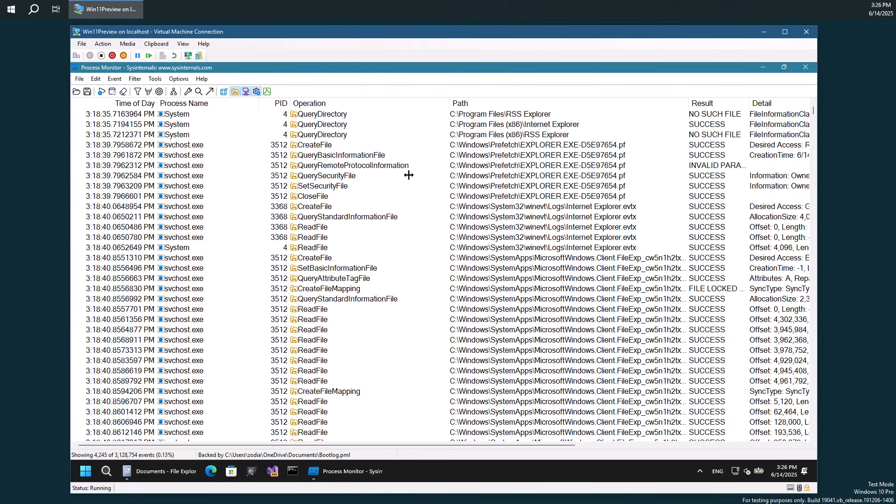
click(543, 163)
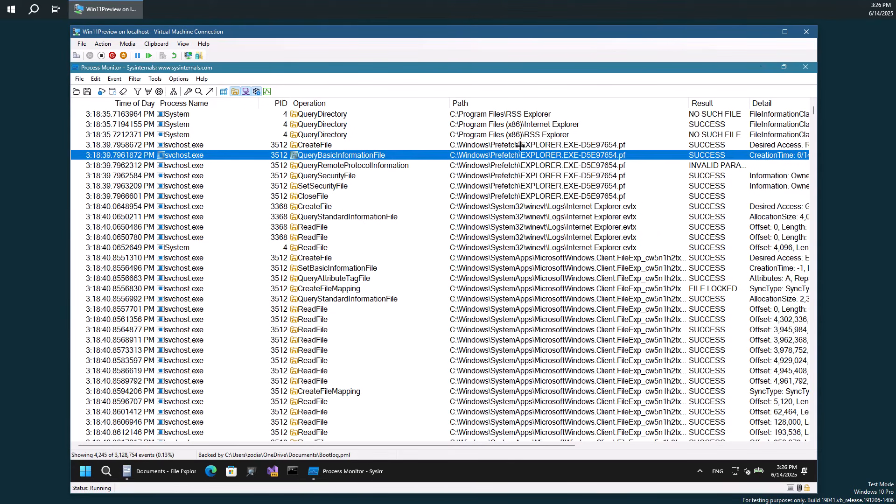
scroll(553, 203, down, 4)
scroll(554, 204, down, 20)
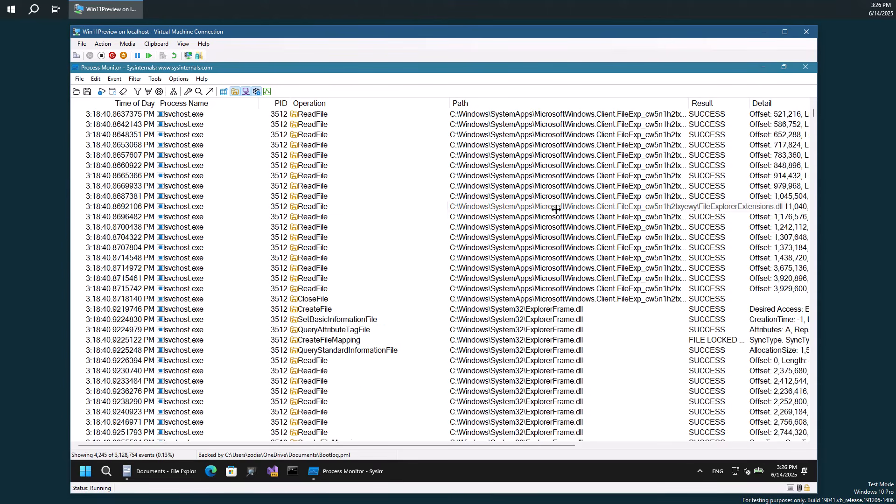
scroll(540, 201, up, 3)
click(549, 185)
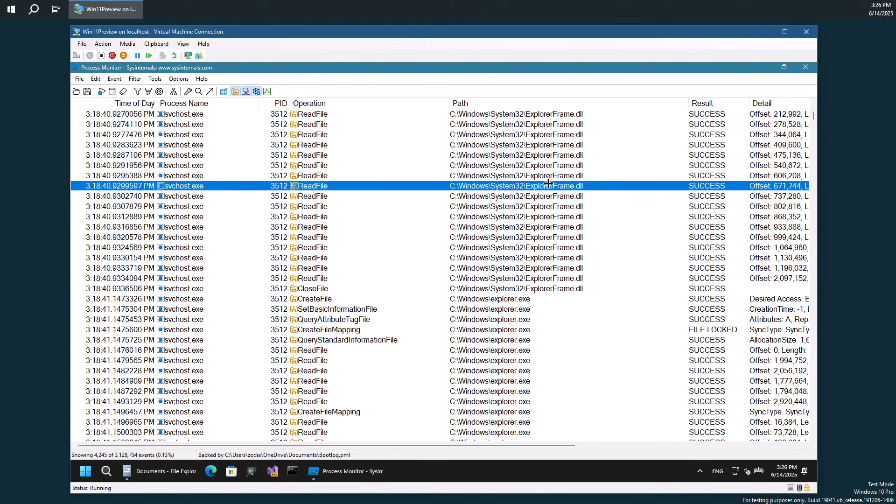
click(550, 205)
scroll(545, 234, down, 8)
scroll(545, 235, down, 15)
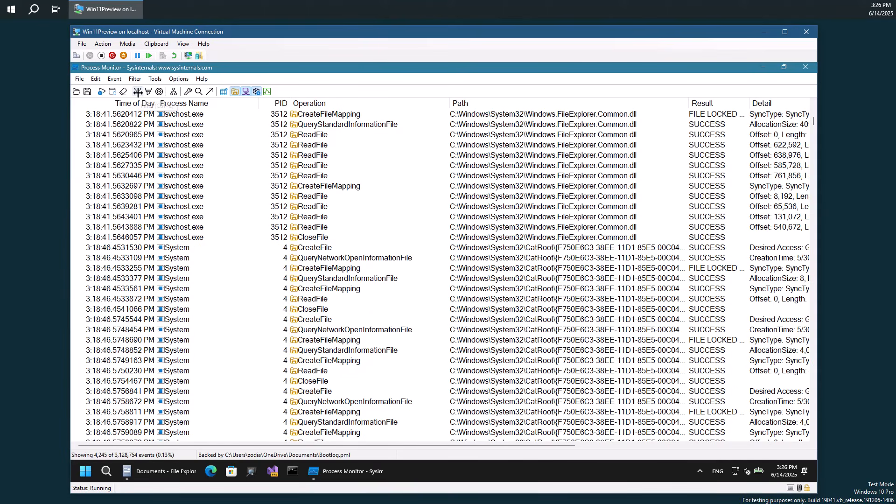
- Disable the include rule for paths containing "explorer" and apply the changed filter
click(139, 92)
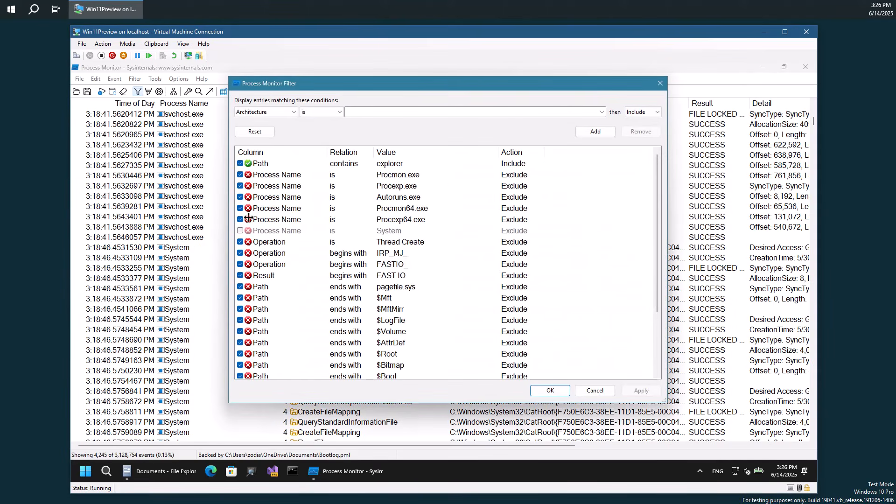
click(240, 163)
click(546, 389)
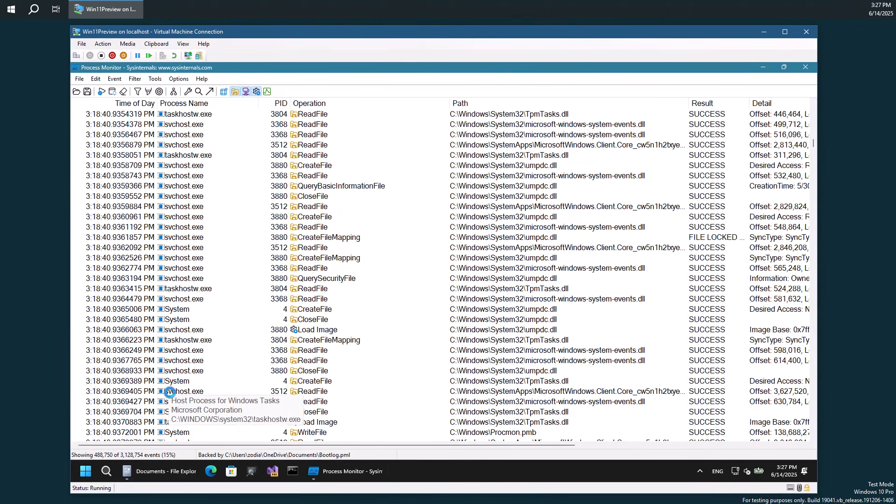
- Open the boot log's Process Tree, enlarge its window and show the top of the process hierarchy
click(225, 329)
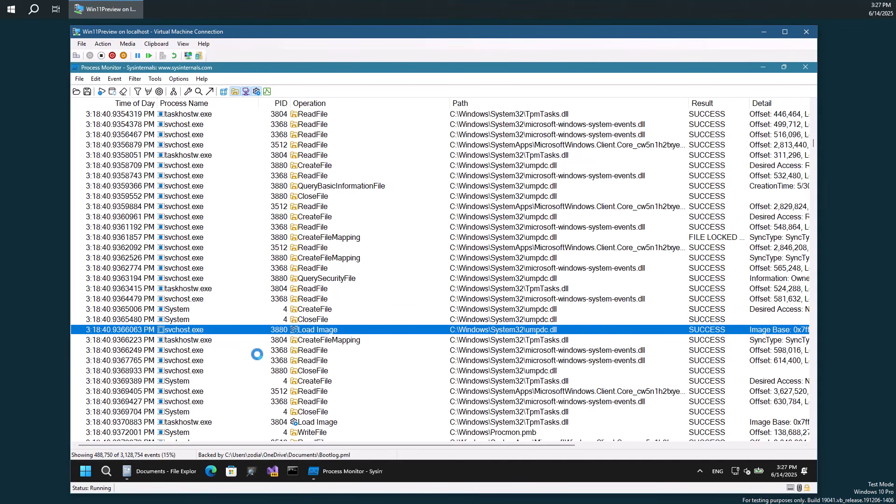
scroll(239, 268, down, 3)
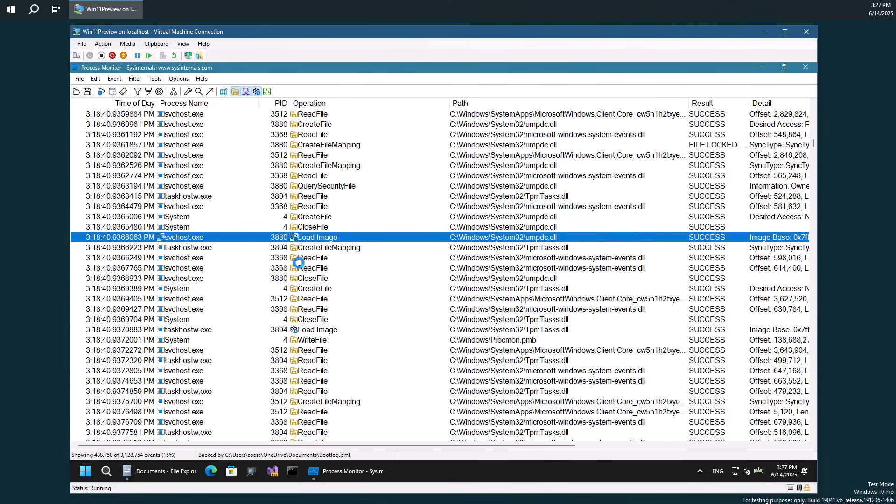
scroll(320, 267, down, 3)
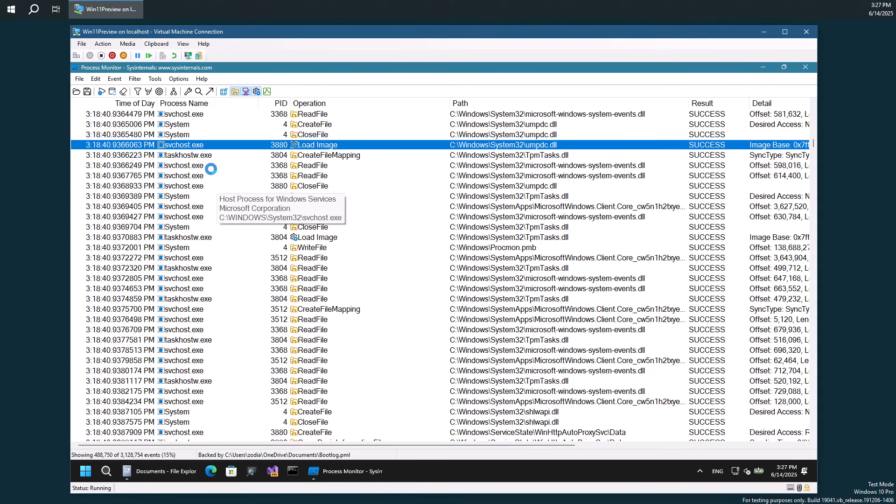
click(158, 80)
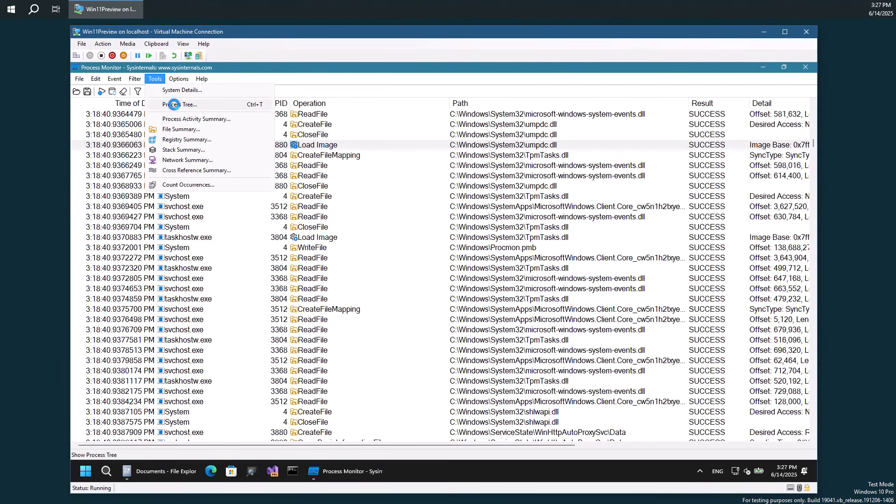
click(174, 104)
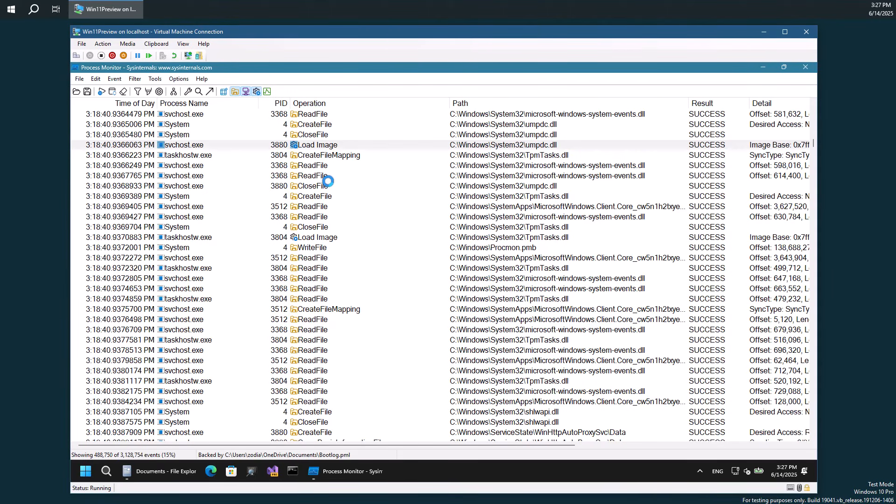
drag(320, 151, 310, 71)
scroll(210, 200, up, 15)
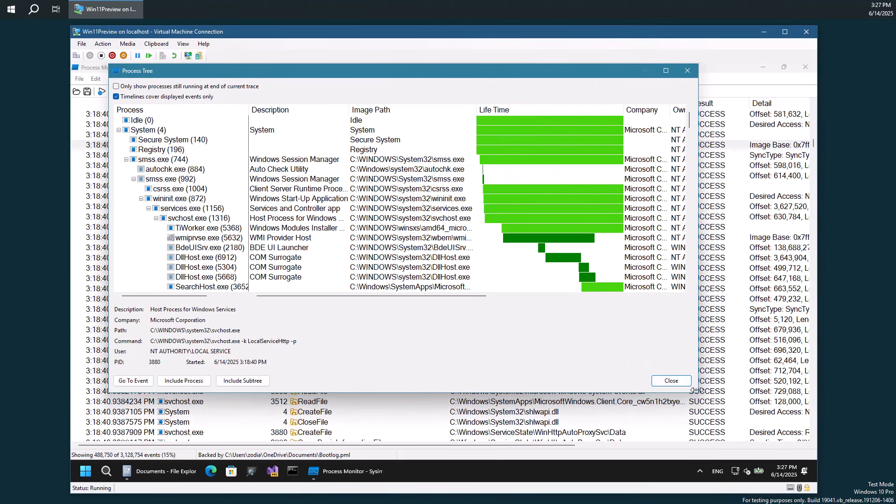
drag(695, 390, 785, 433)
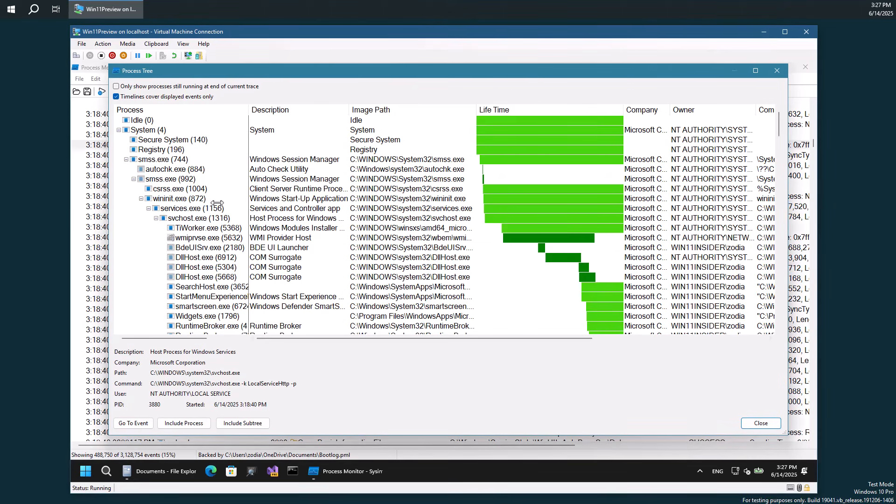
- Inspect the details of the child smss.exe process and its csrss.exe subprocess in the process tree
click(159, 180)
click(171, 189)
click(171, 181)
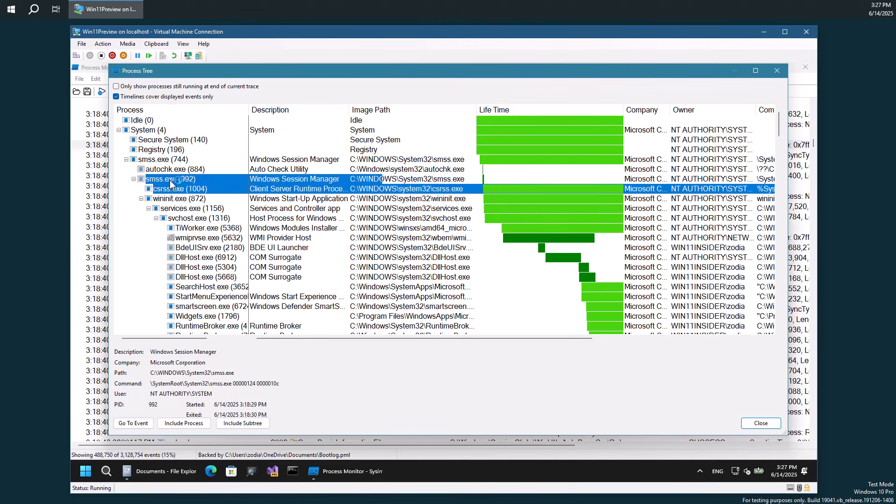
click(167, 188)
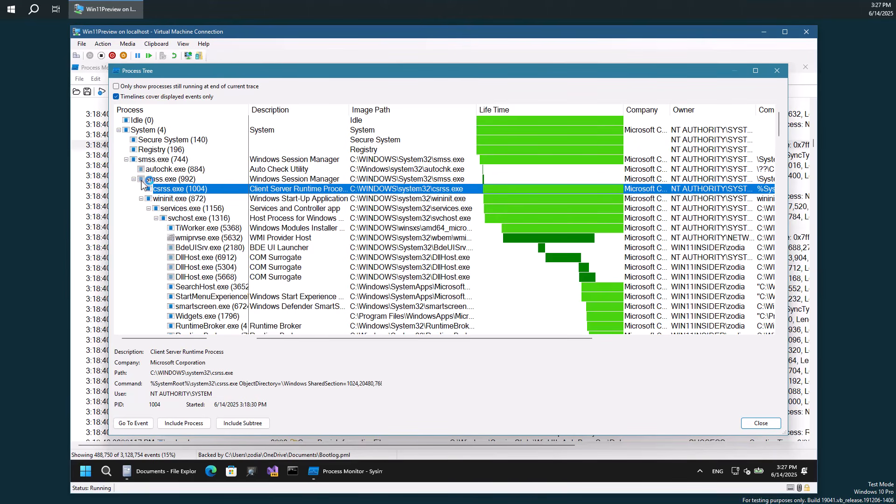
- Widen the Process column slightly and inspect the details of BdeUISrv.exe and the three short-lived DllHost.exe processes under svchost.exe (1316)
click(182, 181)
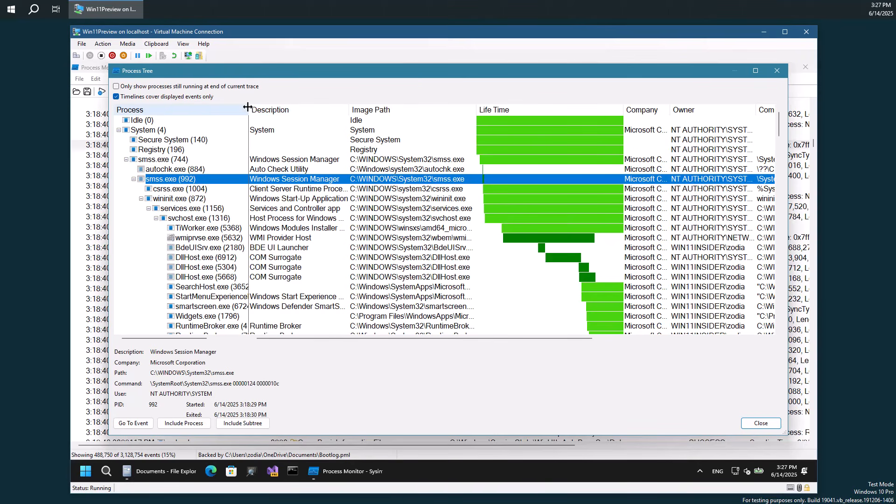
drag(248, 107, 256, 107)
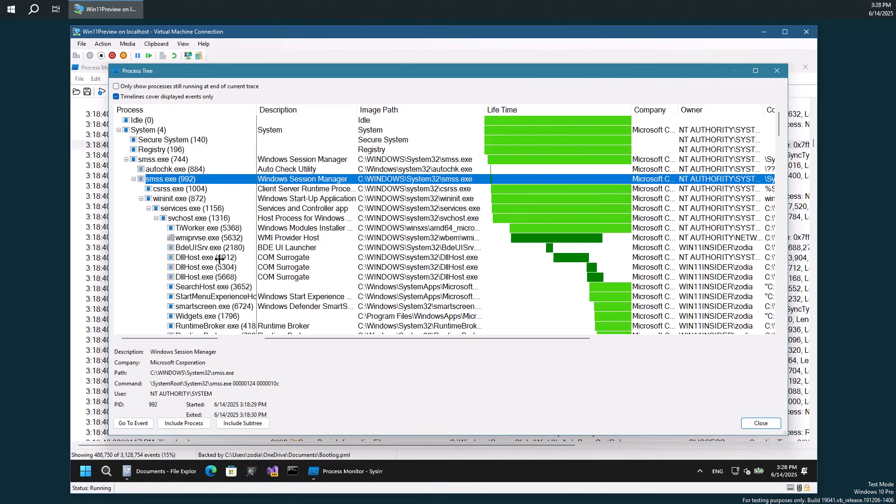
click(210, 248)
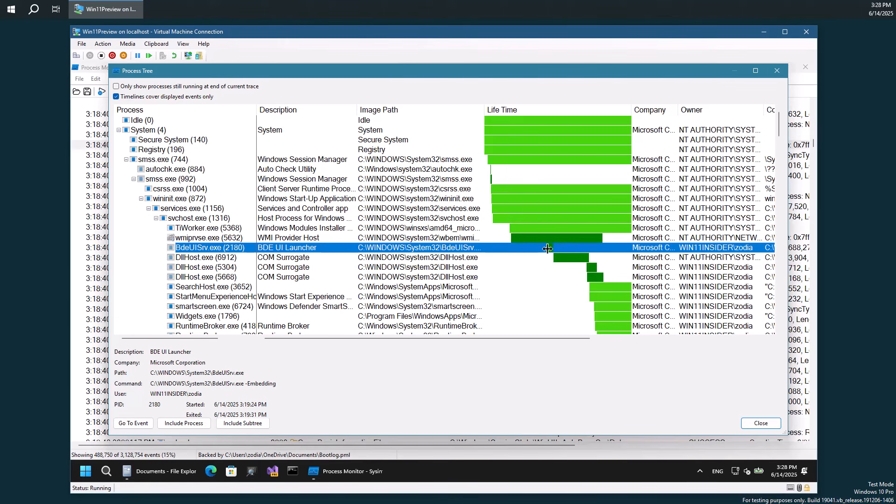
click(229, 258)
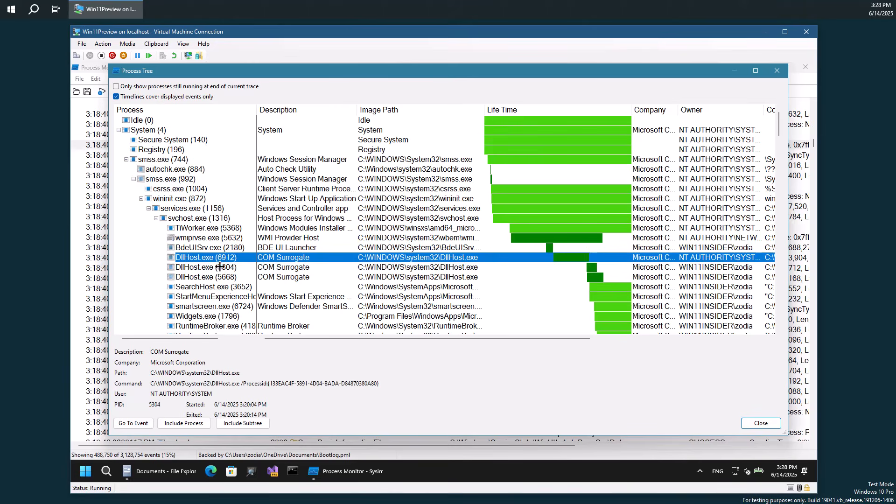
click(220, 267)
click(216, 277)
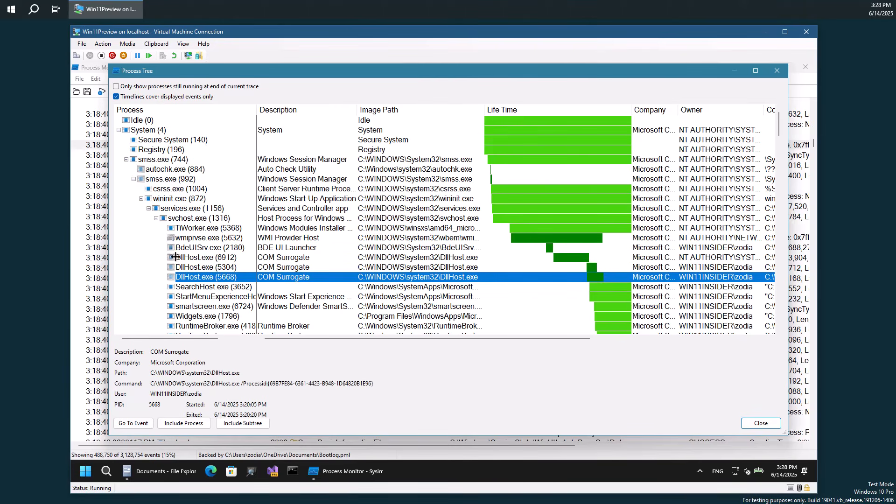
- Inspect the details of Widgets.exe, TextInputHost.exe and the DllHost.exe processes further along the same svchost.exe branch
scroll(233, 239, down, 2)
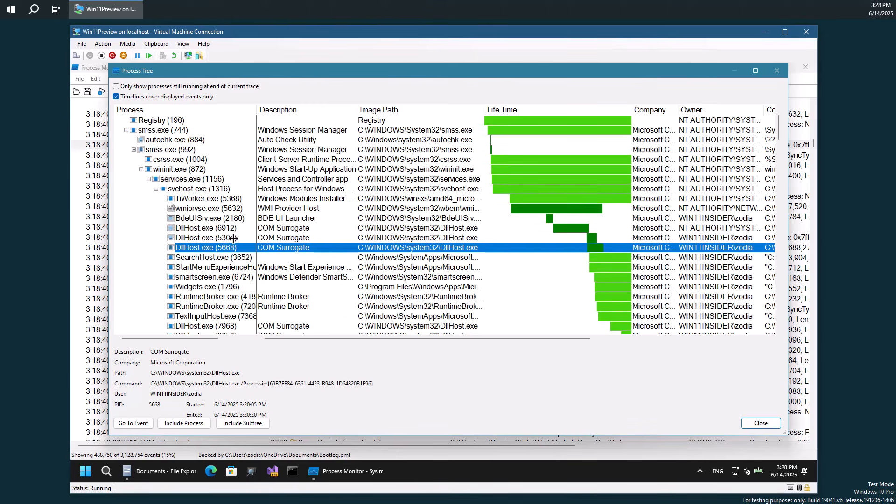
click(240, 259)
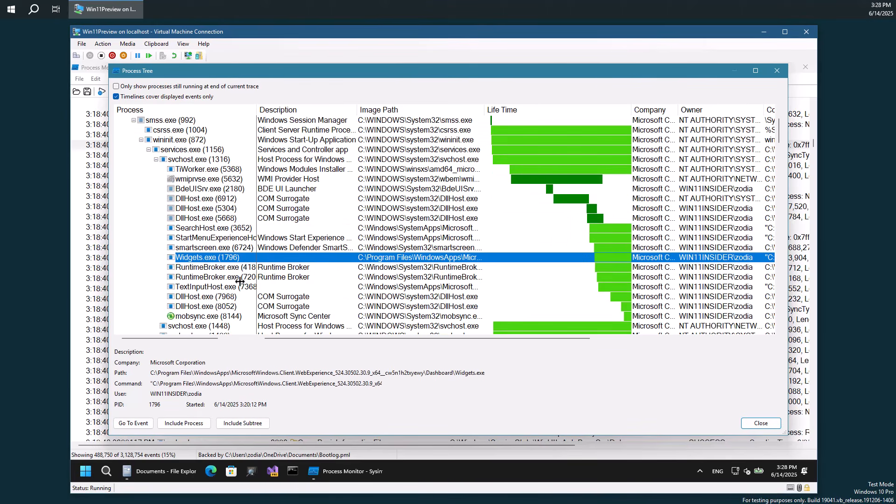
drag(426, 330, 294, 348)
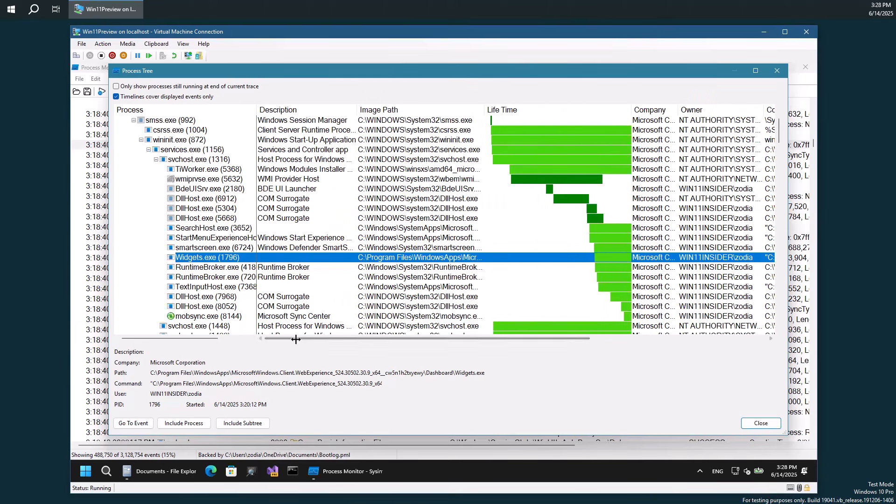
click(202, 287)
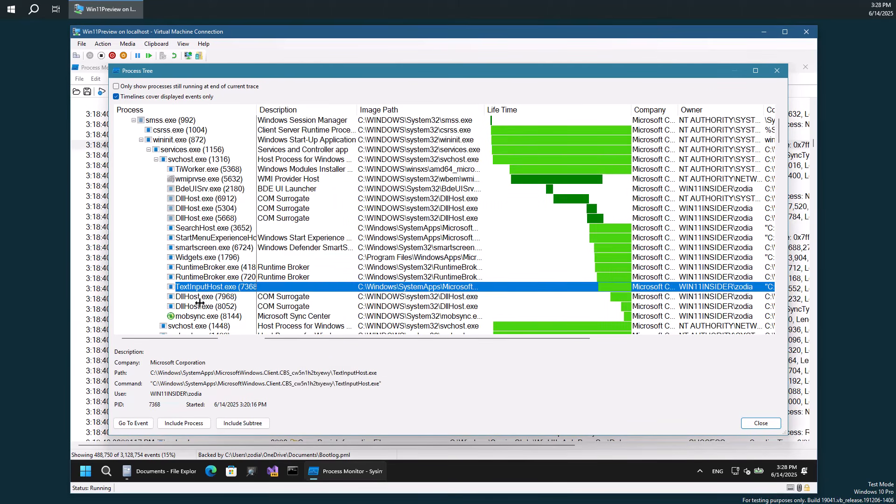
click(202, 307)
click(193, 208)
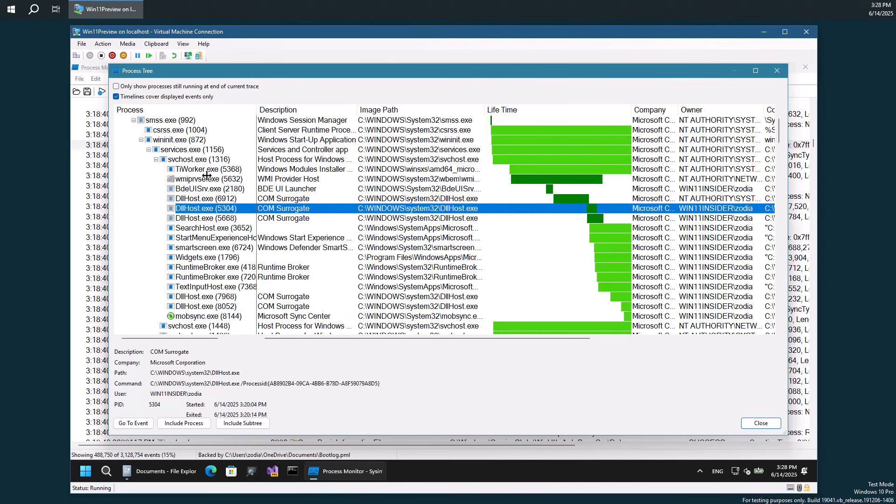
- Limit the tree to processes still running at the end of the trace and widen the Process column to fit longer names
click(115, 86)
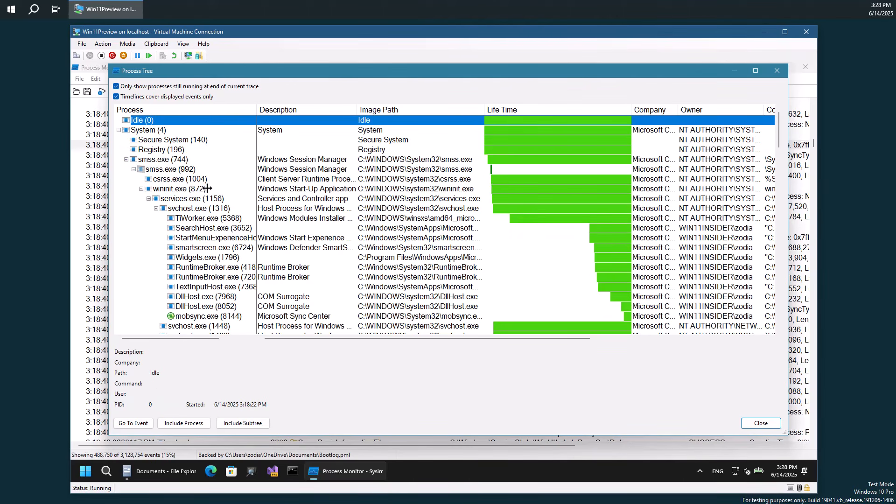
click(232, 178)
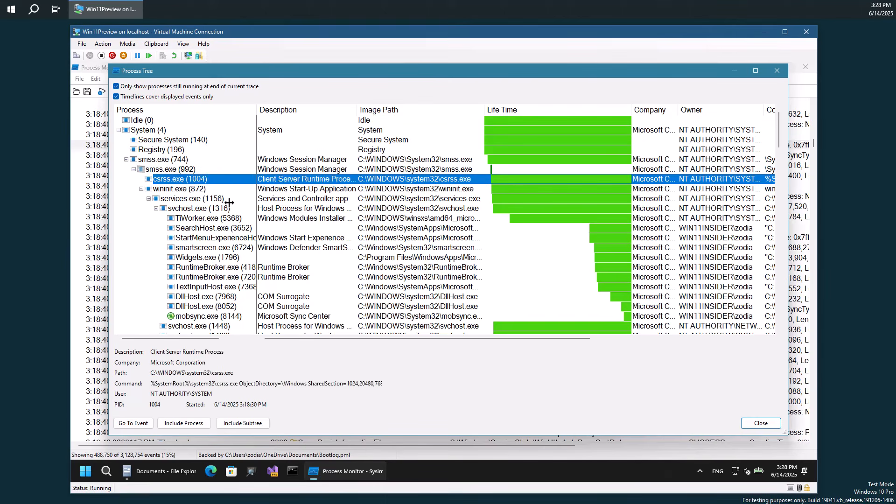
click(229, 199)
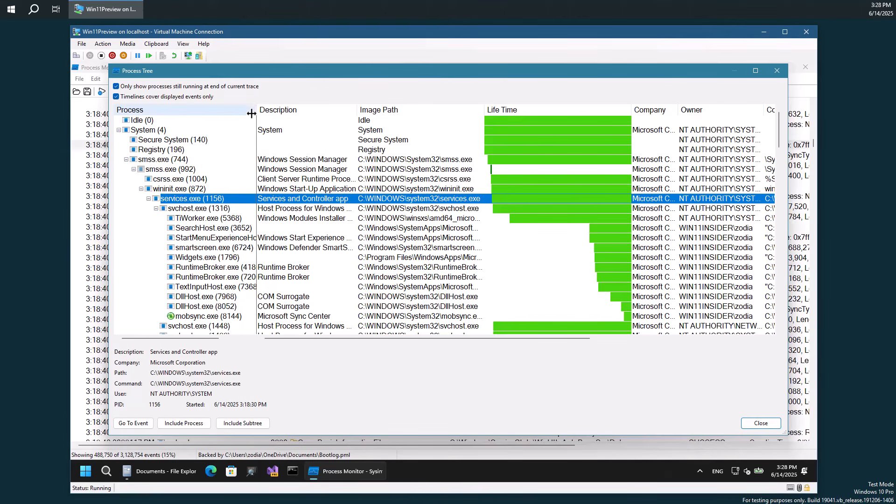
drag(256, 109, 293, 110)
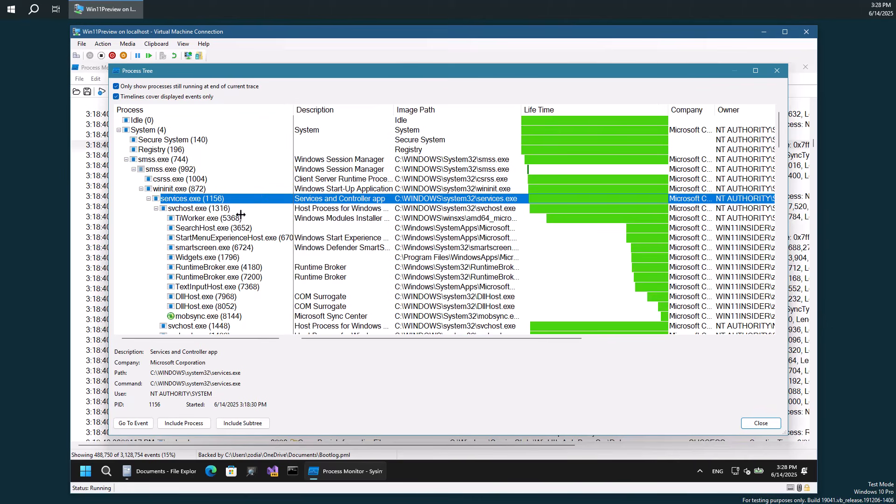
click(231, 228)
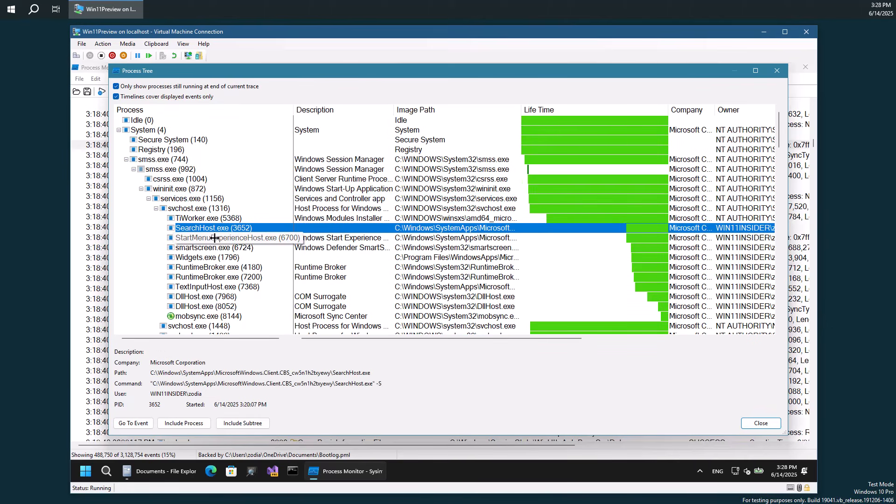
- Compare the details of the first child smss.exe (992) with those of its csrss.exe subprocess
click(167, 170)
click(166, 178)
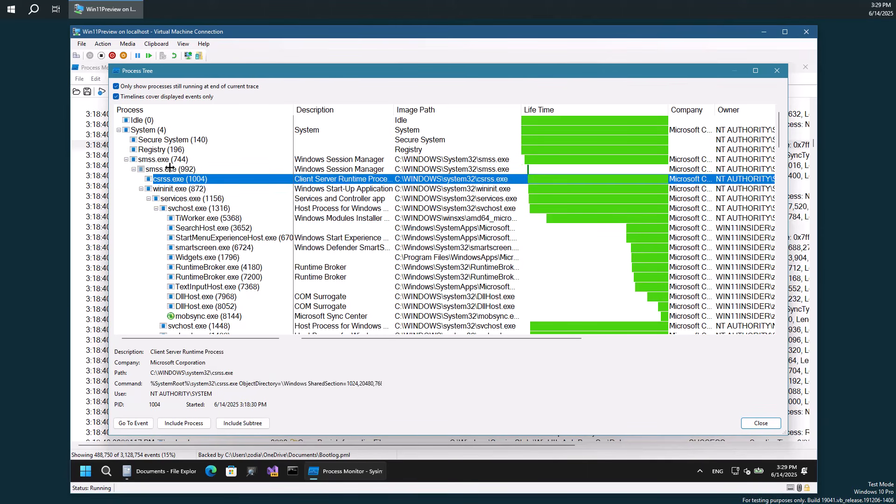
click(170, 168)
click(166, 176)
click(162, 169)
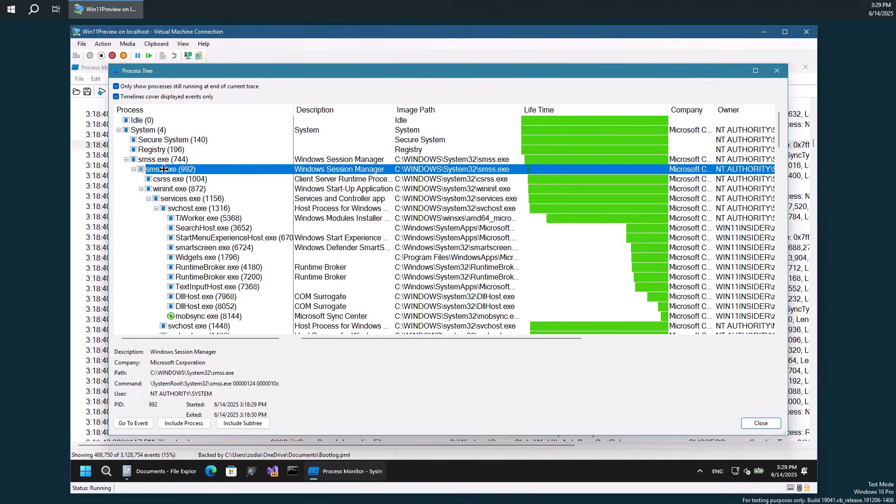
click(168, 179)
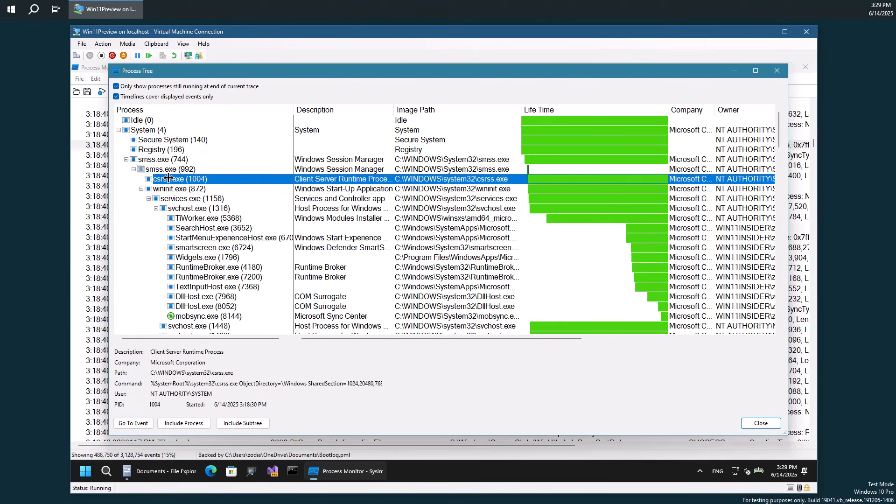
key(Up)
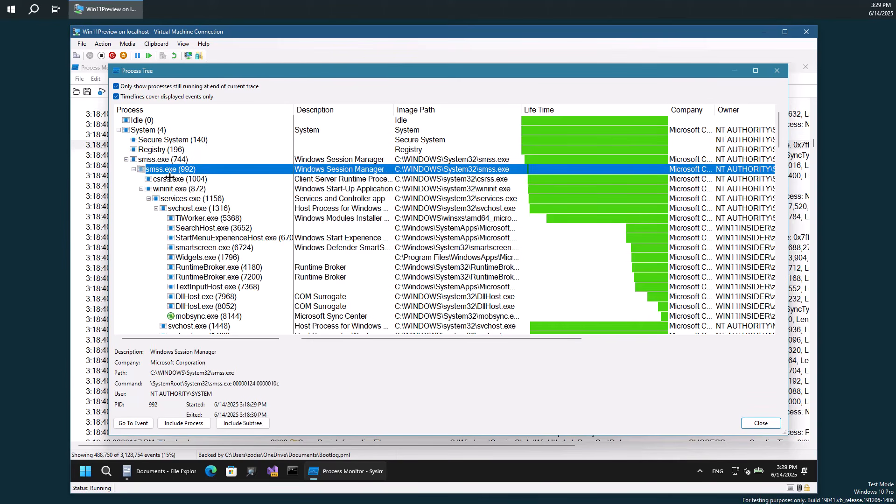
key(Down)
key(Up)
key(Down)
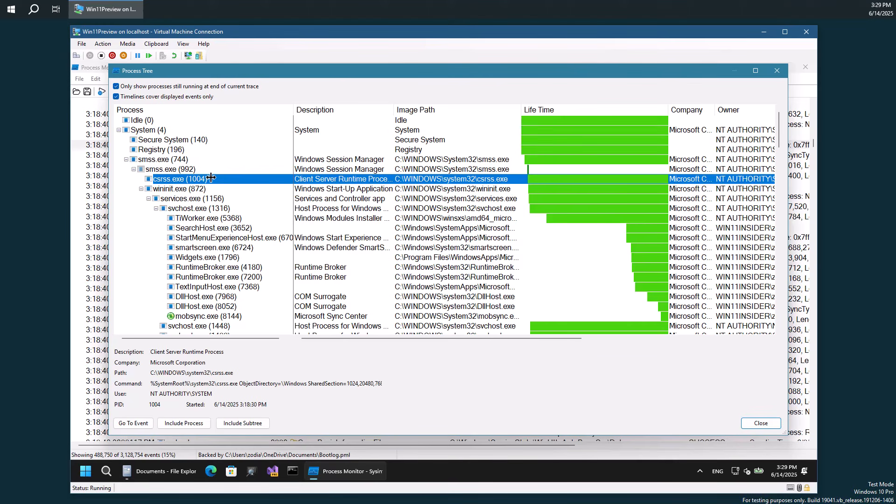
- Follow the launch chain from the parent smss.exe (744) through its first child smss.exe to csrss.exe and wininit.exe
click(144, 159)
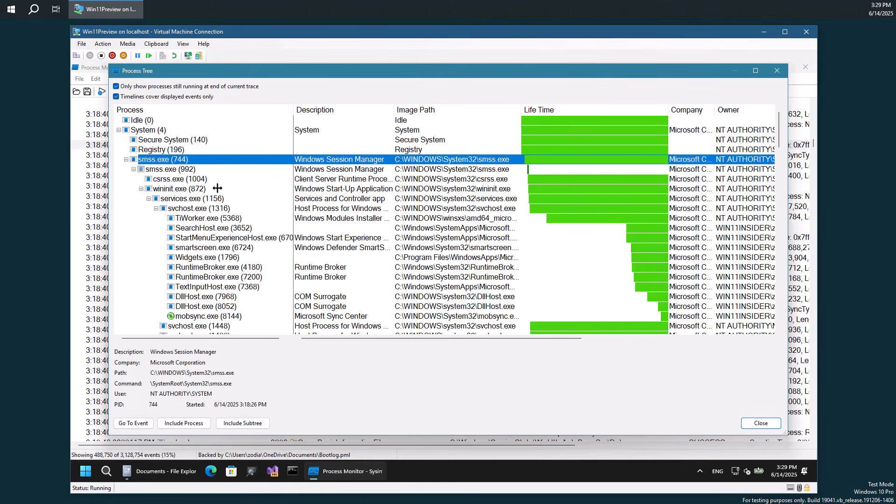
click(173, 172)
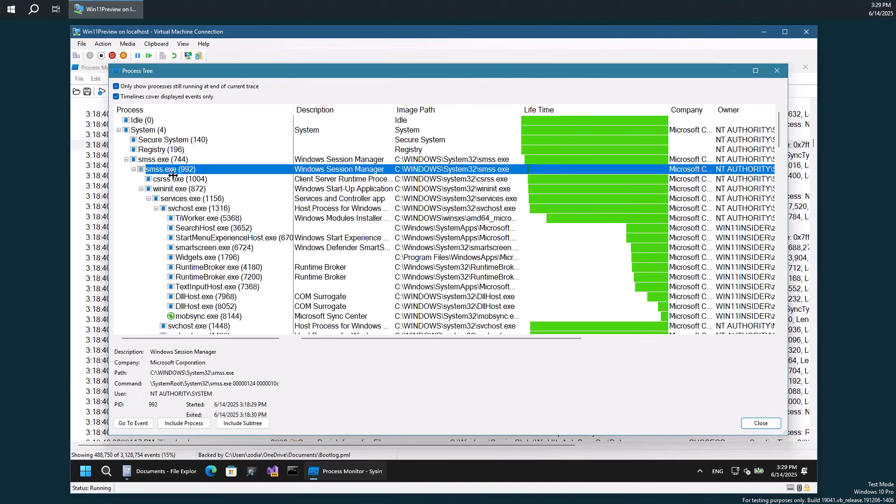
click(174, 180)
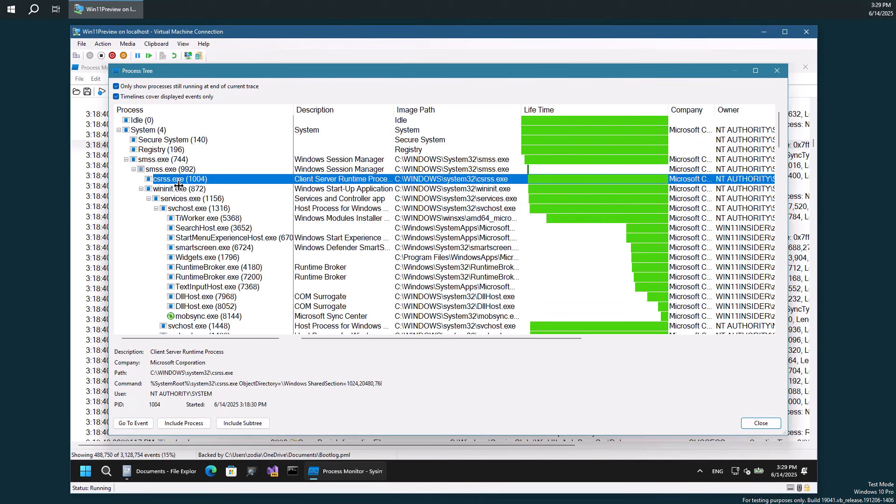
click(179, 188)
click(178, 181)
click(179, 188)
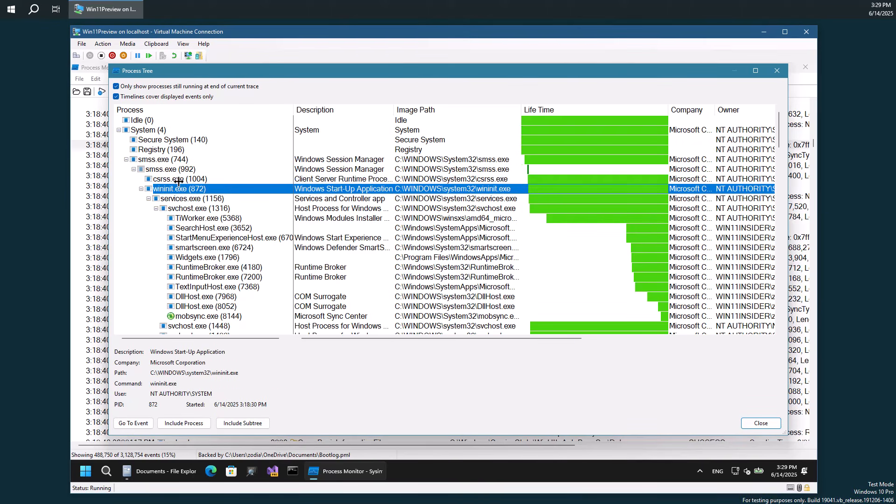
click(178, 180)
- Collapse the wininit.exe branch and inspect the second child smss.exe (968) with its csrss.exe and winlogon.exe subprocesses
click(141, 189)
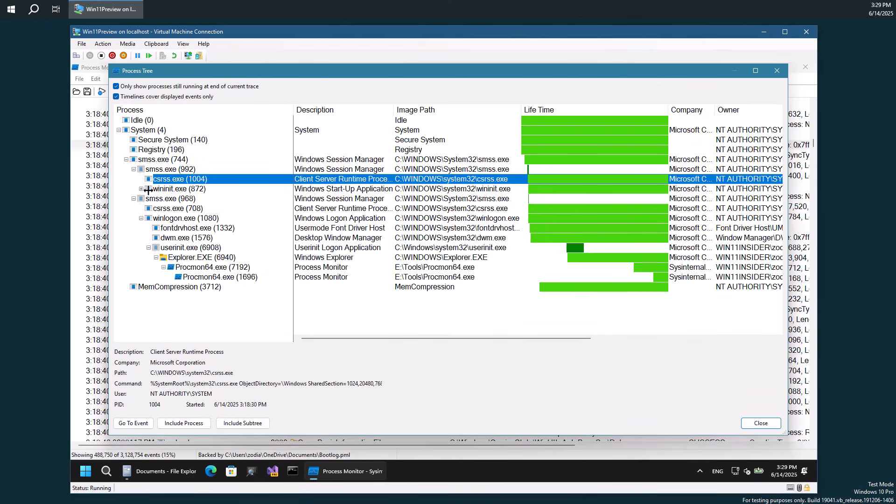
click(169, 199)
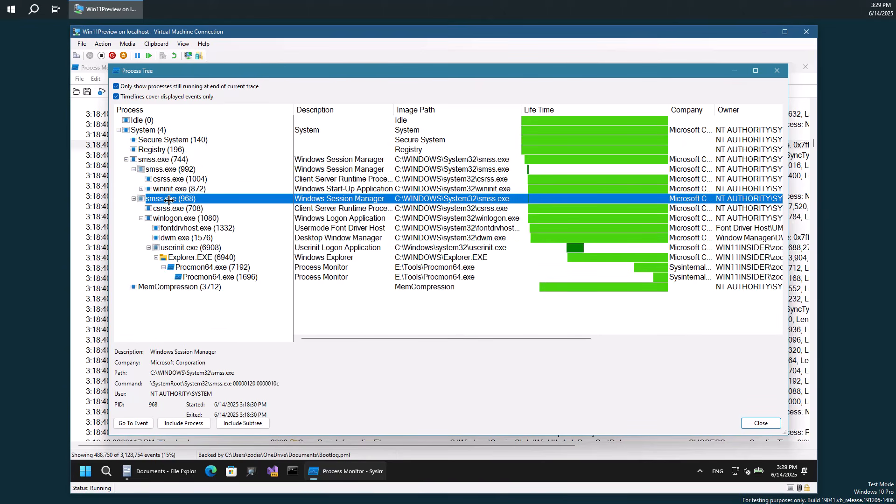
key(Down)
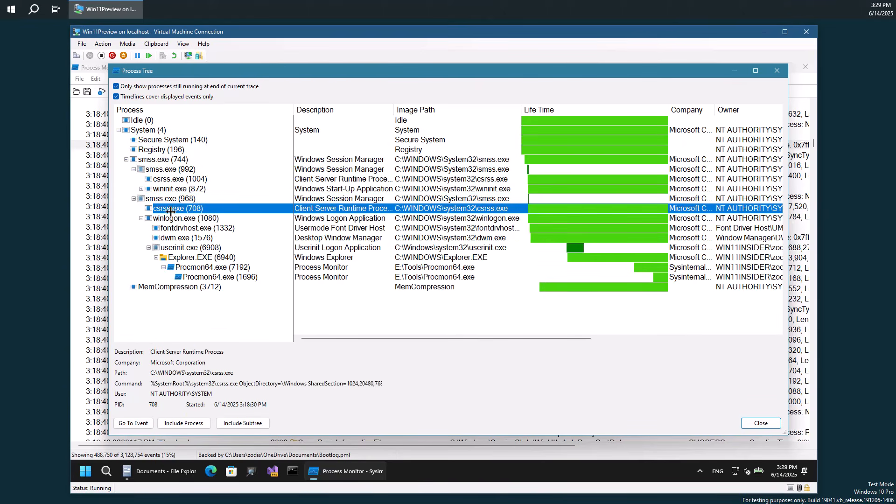
key(Down)
key(Up)
key(Down)
key(Up)
key(Down)
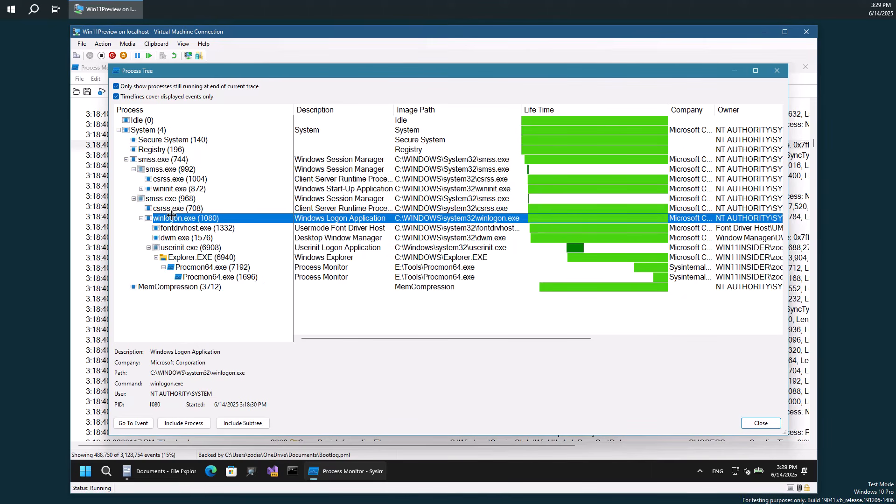
- Collapse the winlogon.exe branch and review the second child smss.exe, its two subprocesses and the parent smss.exe (744)
click(141, 218)
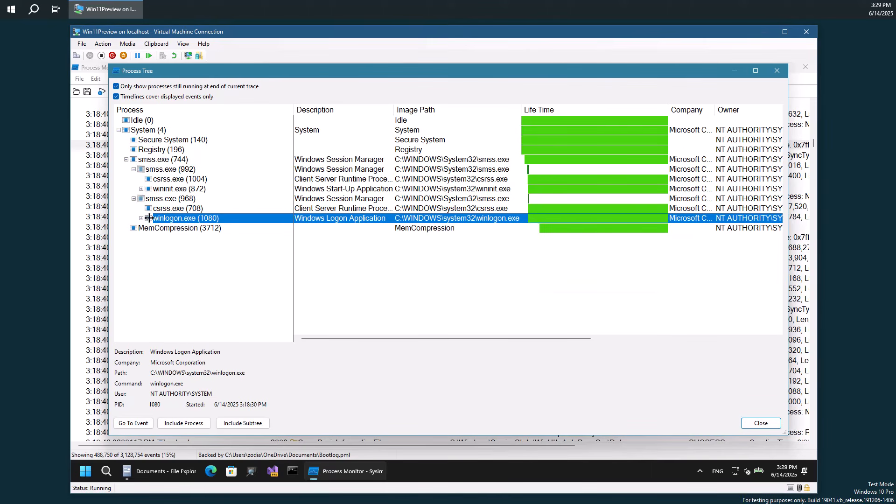
click(167, 200)
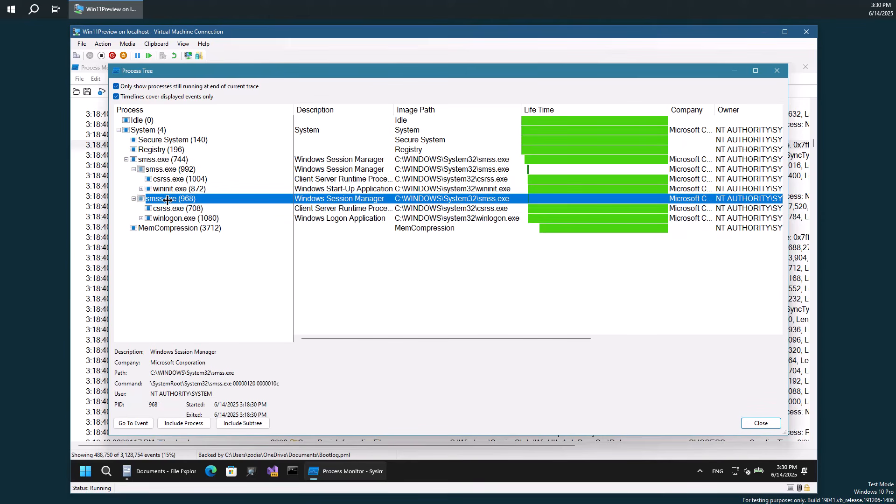
click(171, 209)
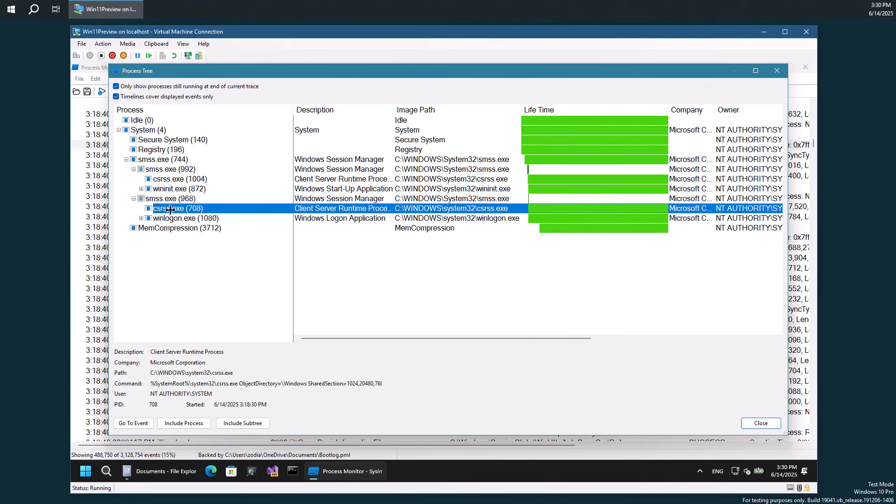
click(173, 215)
click(172, 210)
click(173, 215)
click(173, 210)
click(173, 216)
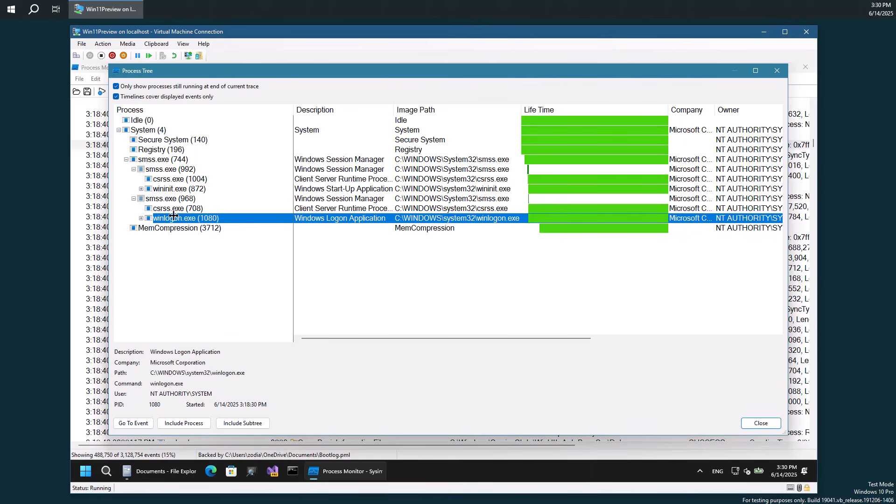
click(154, 159)
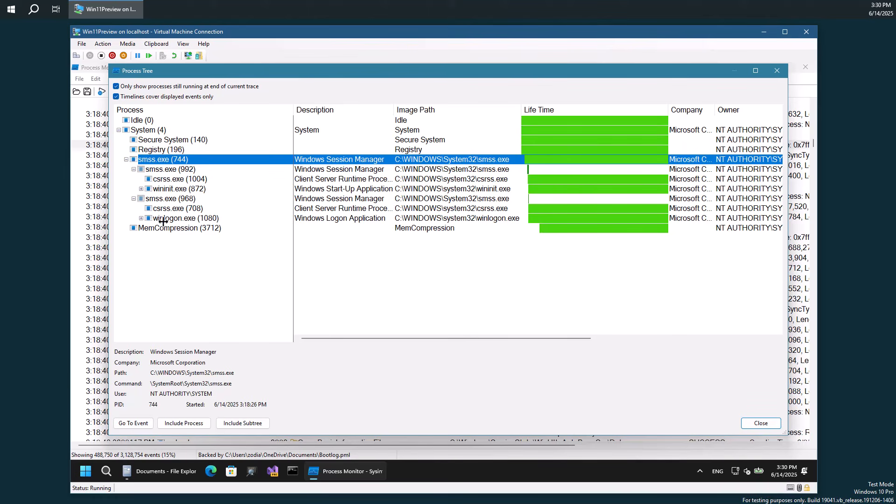
- Include exited processes in the tree again and bring the services.exe branch into view
click(116, 86)
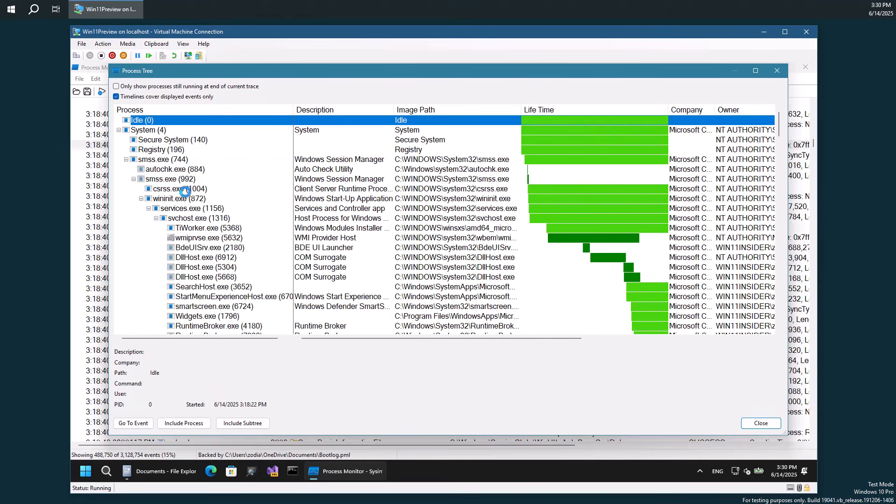
scroll(204, 216, down, 12)
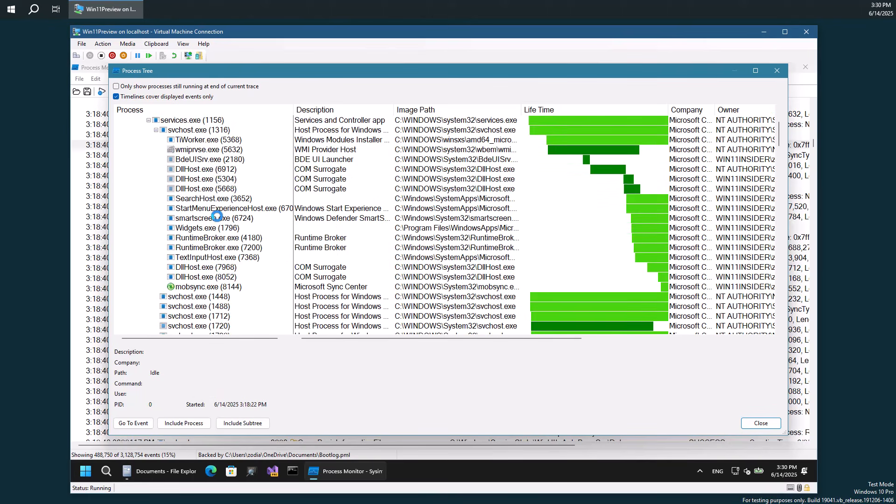
- Review the process lifetimes under services.exe down to the end of the tree and show the details of lsass.exe (1172)
scroll(217, 218, down, 15)
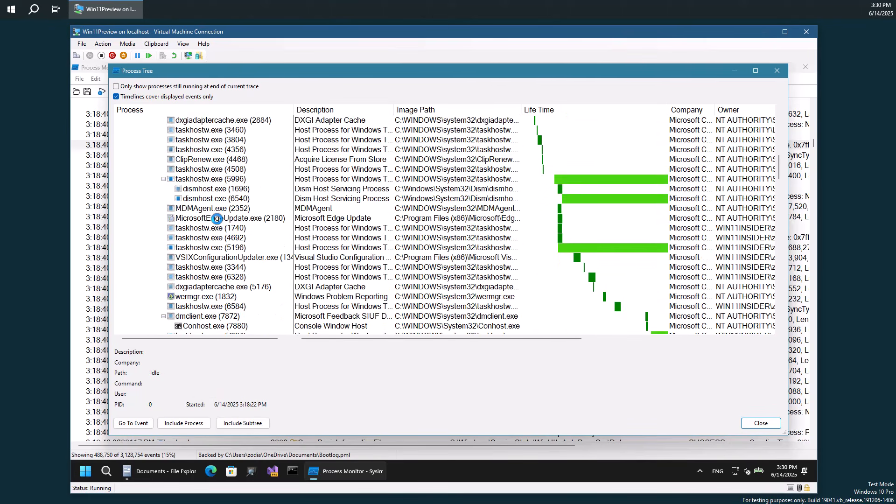
scroll(217, 218, down, 15)
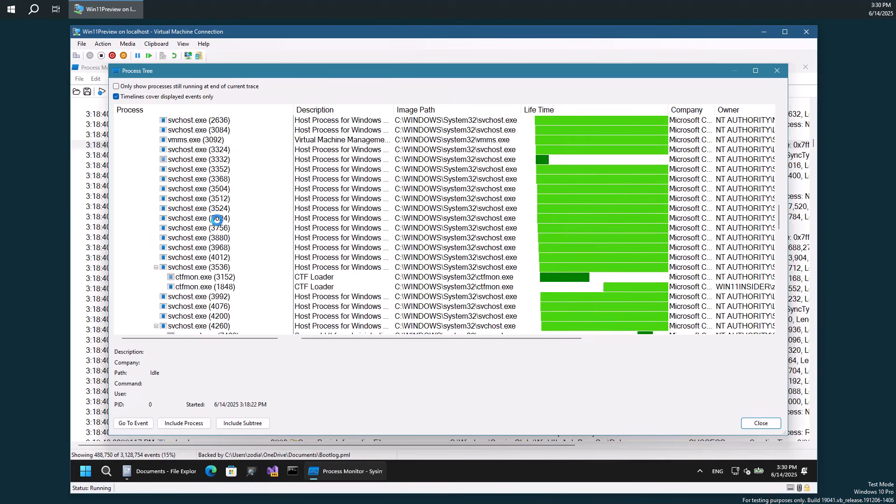
scroll(217, 220, down, 15)
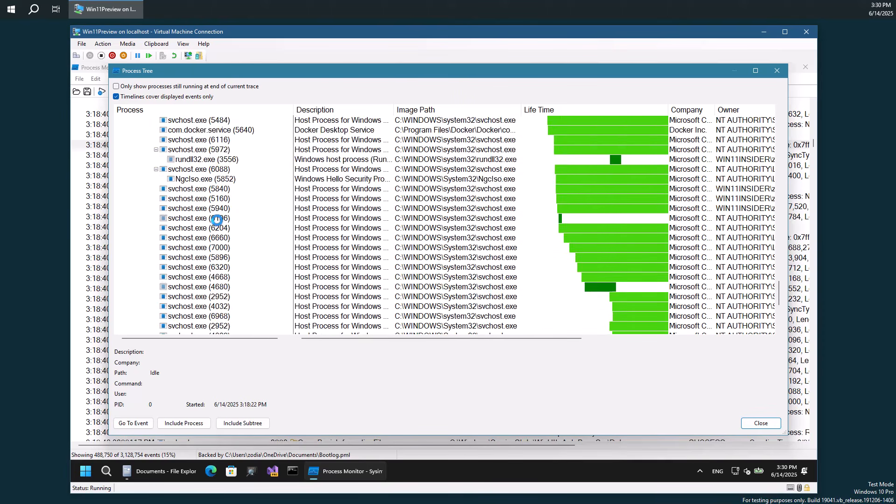
click(223, 196)
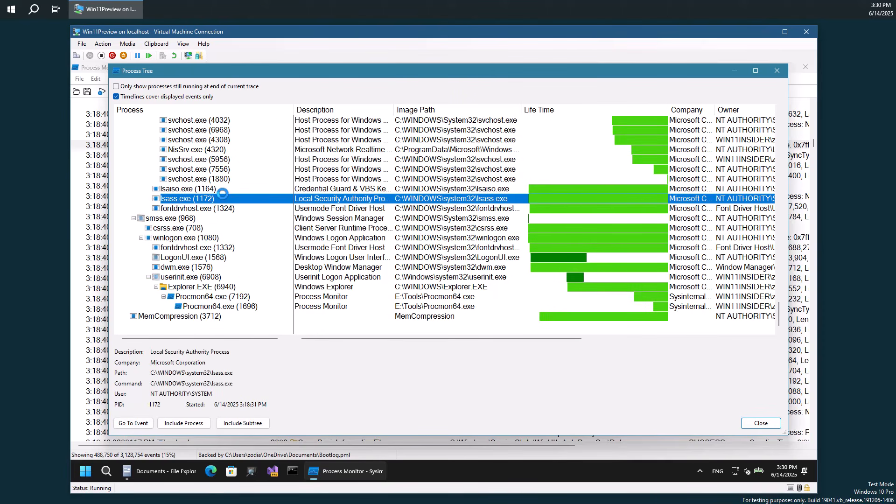
- Close the process tree and return to the event list to view the events preceding the selected umpdc.dll Load Image event
click(778, 71)
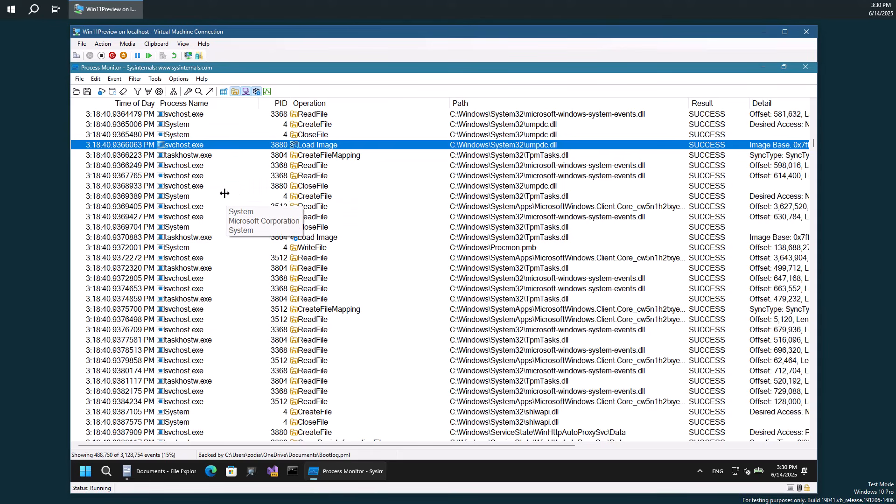
scroll(222, 192, up, 15)
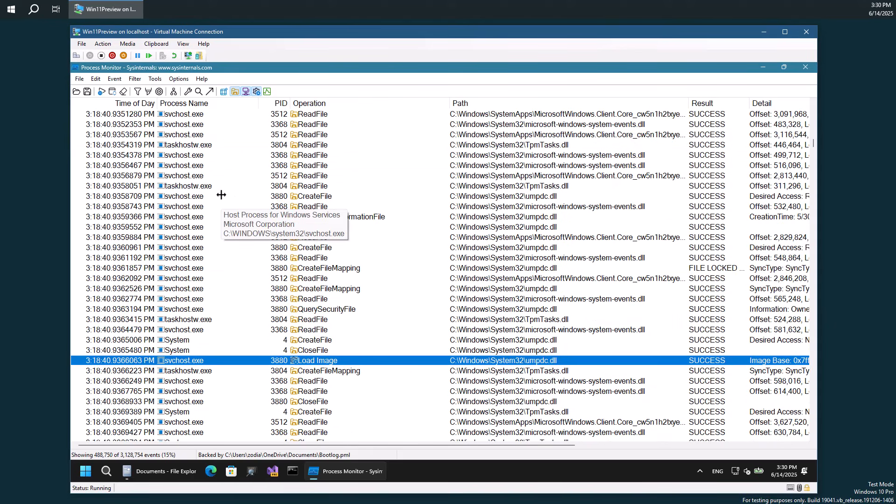